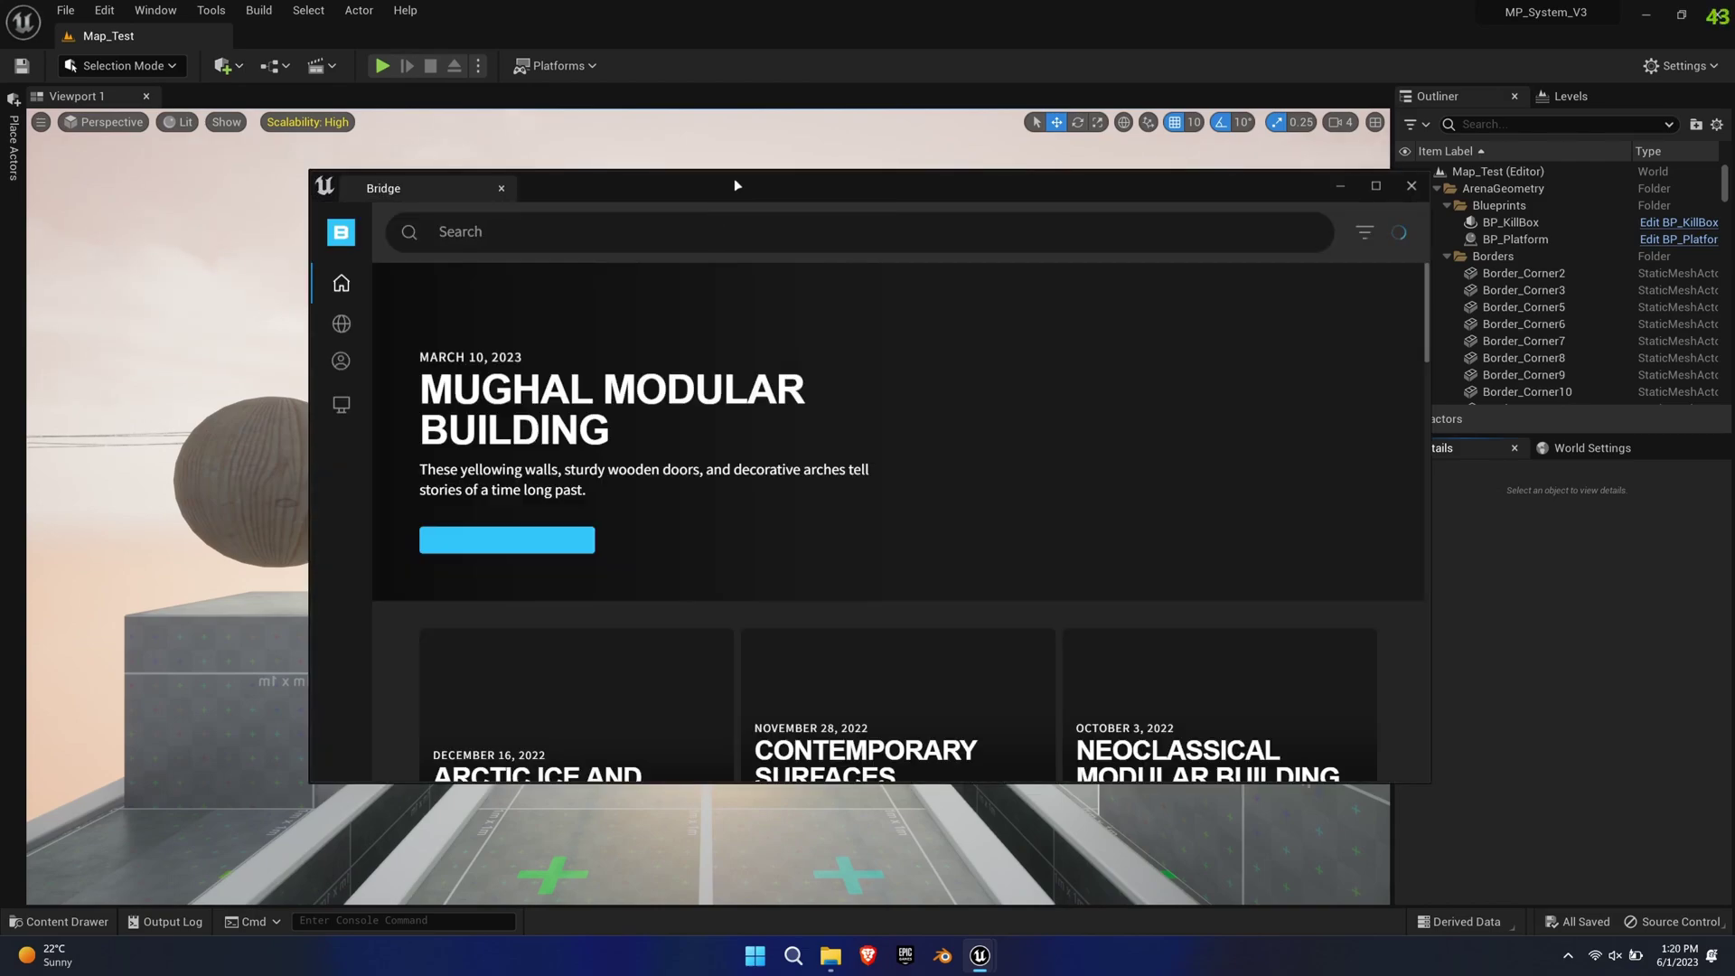
- Add the downloaded MetaHuman Trey to the project from Bridge's local library and close the Content Browser and Bridge windows
left_click_drag(734, 184, 601, 181)
mouse_move(206, 326)
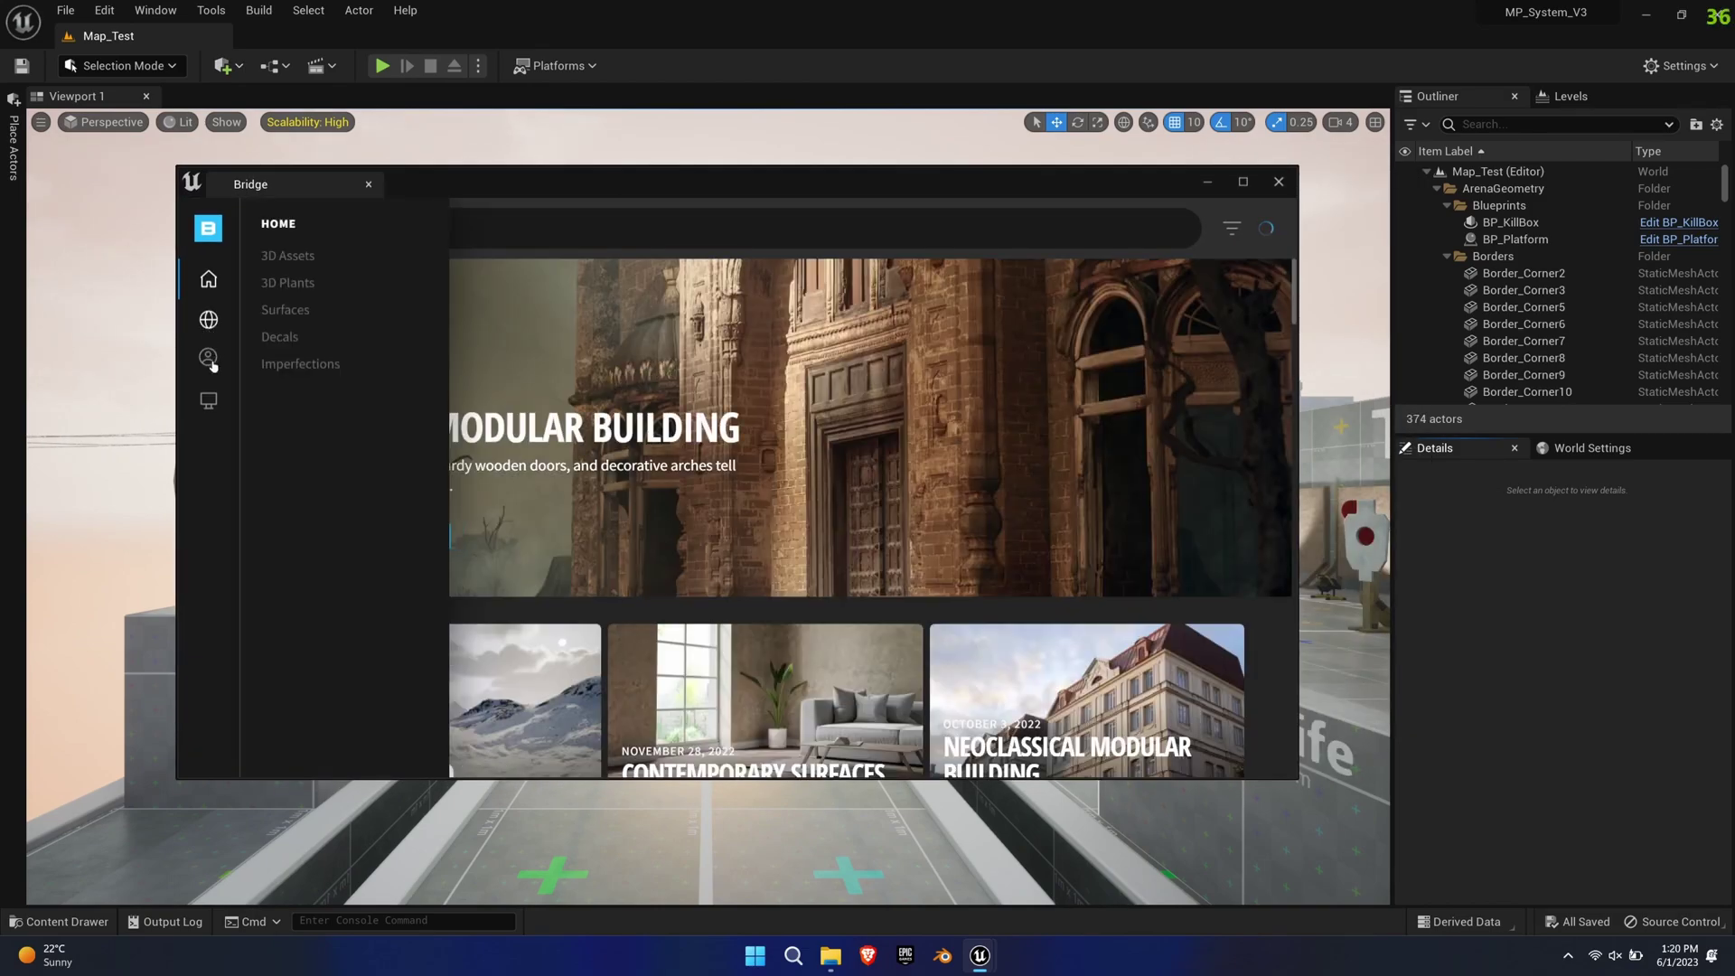
left_click(209, 358)
scroll(839, 521, "down", 1)
mouse_move(843, 518)
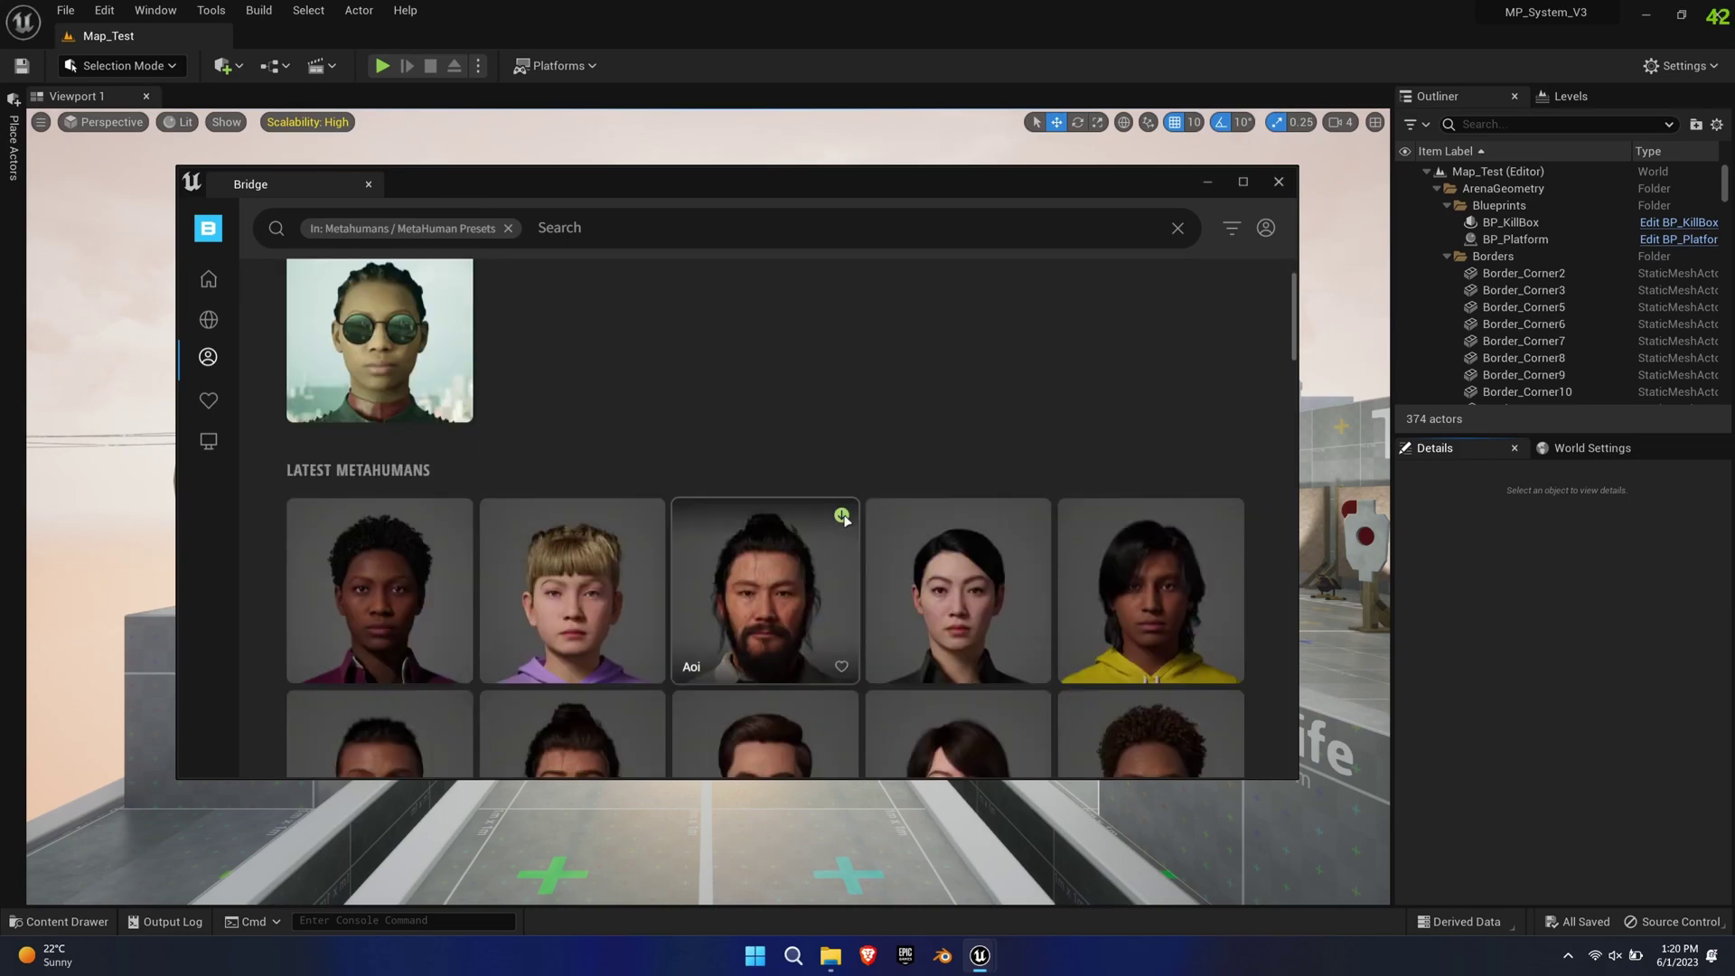
left_click(208, 441)
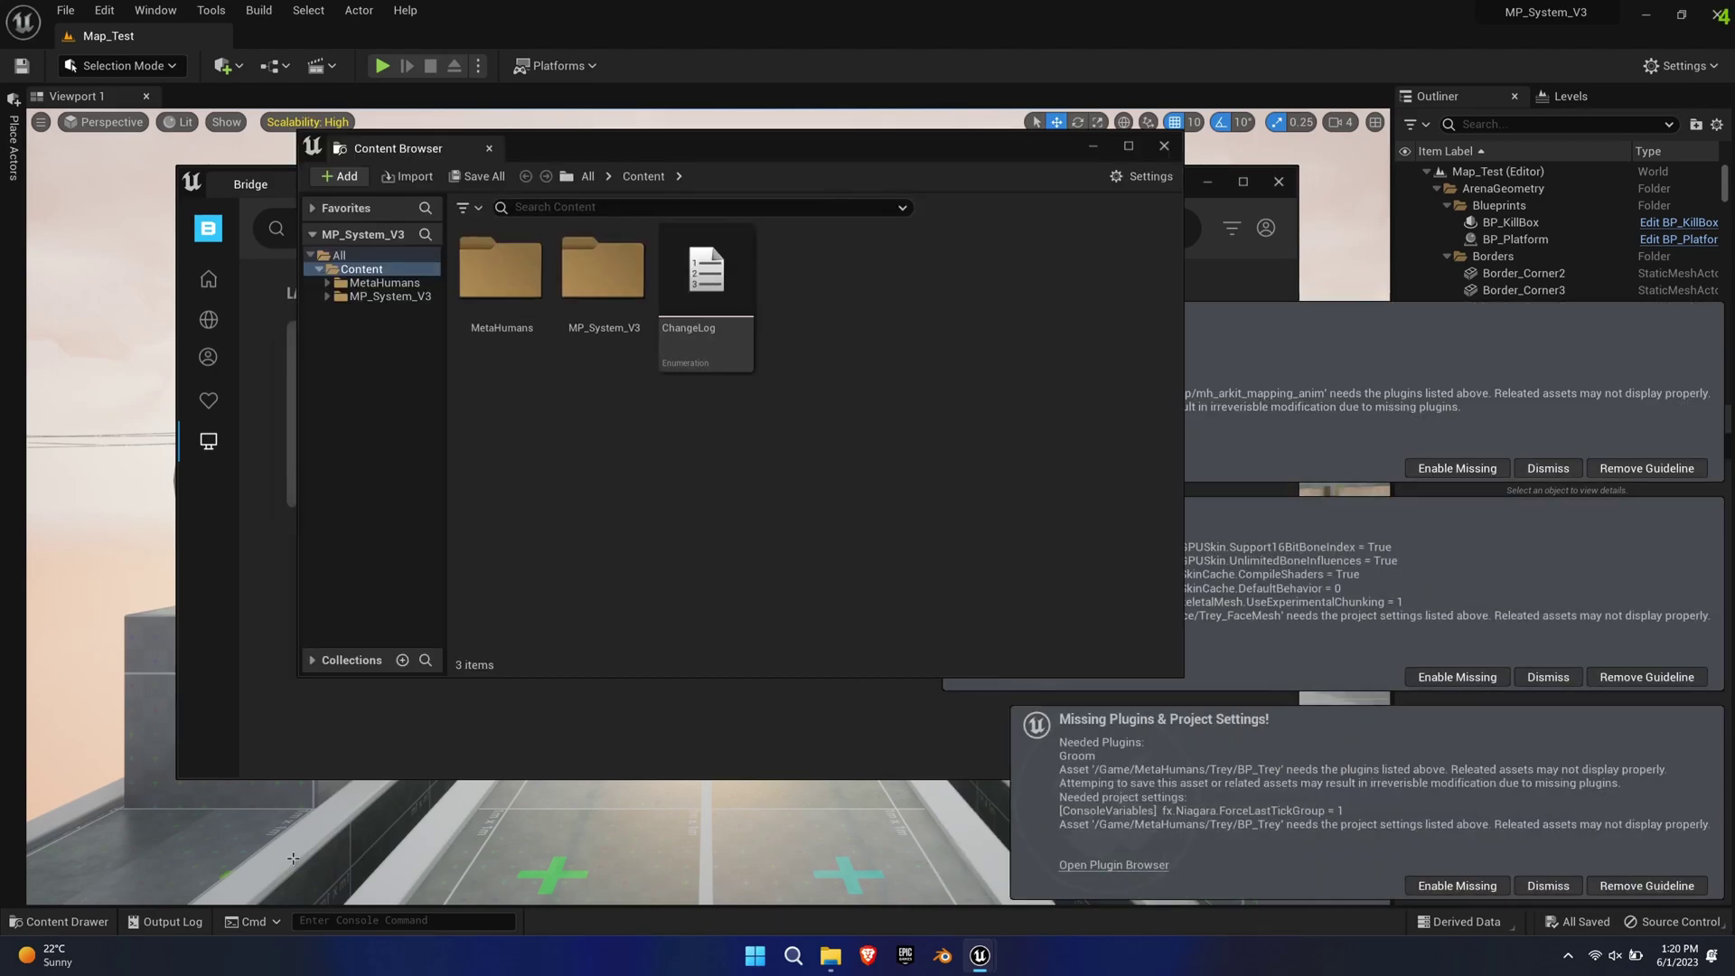
left_click(1164, 146)
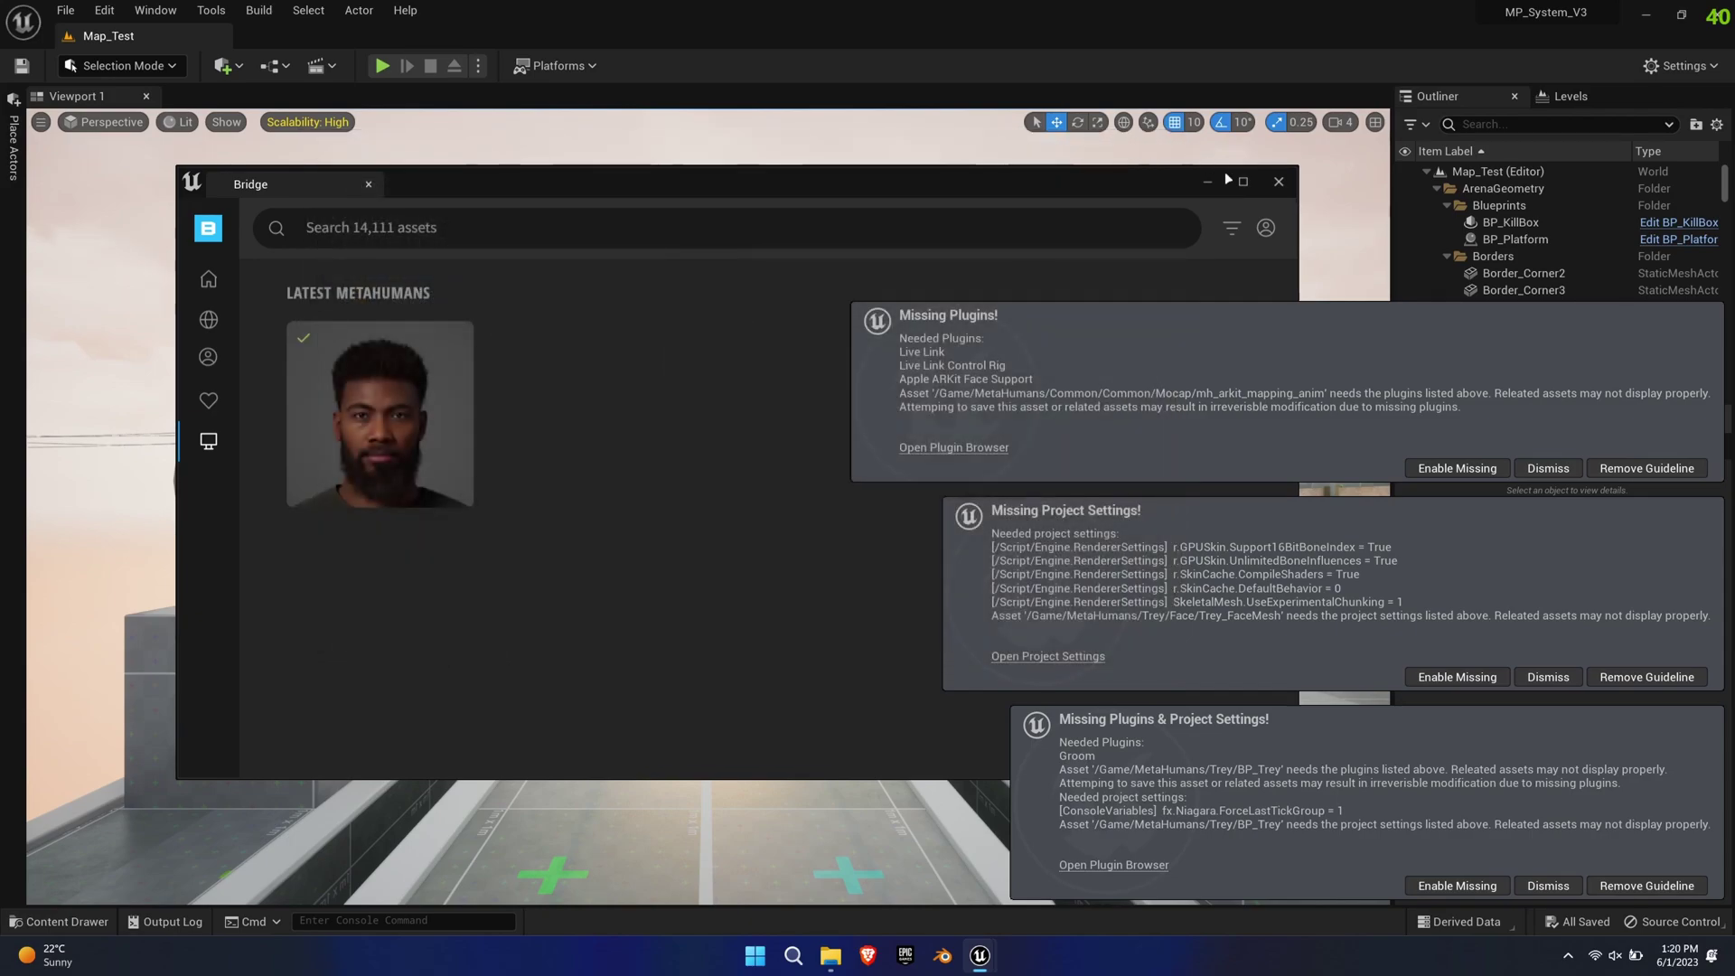
left_click(1278, 182)
- Enable all missing plugins and project settings required by the imported MetaHuman assets
left_click(1470, 468)
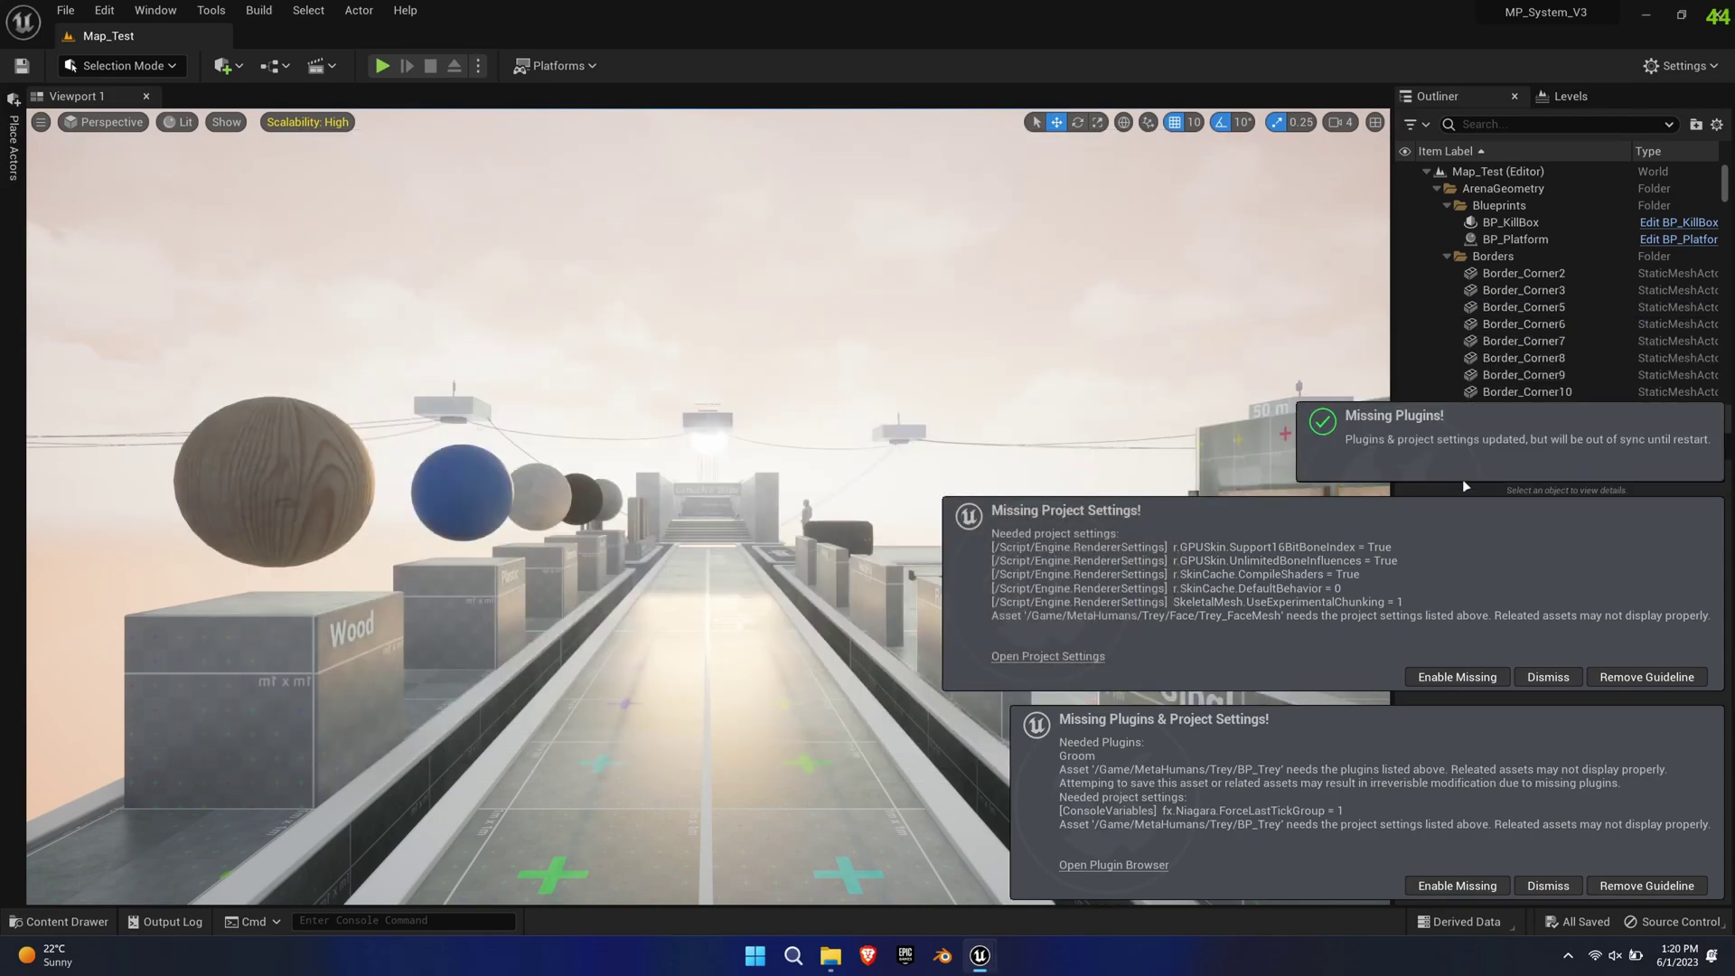
left_click(1466, 678)
left_click(1457, 887)
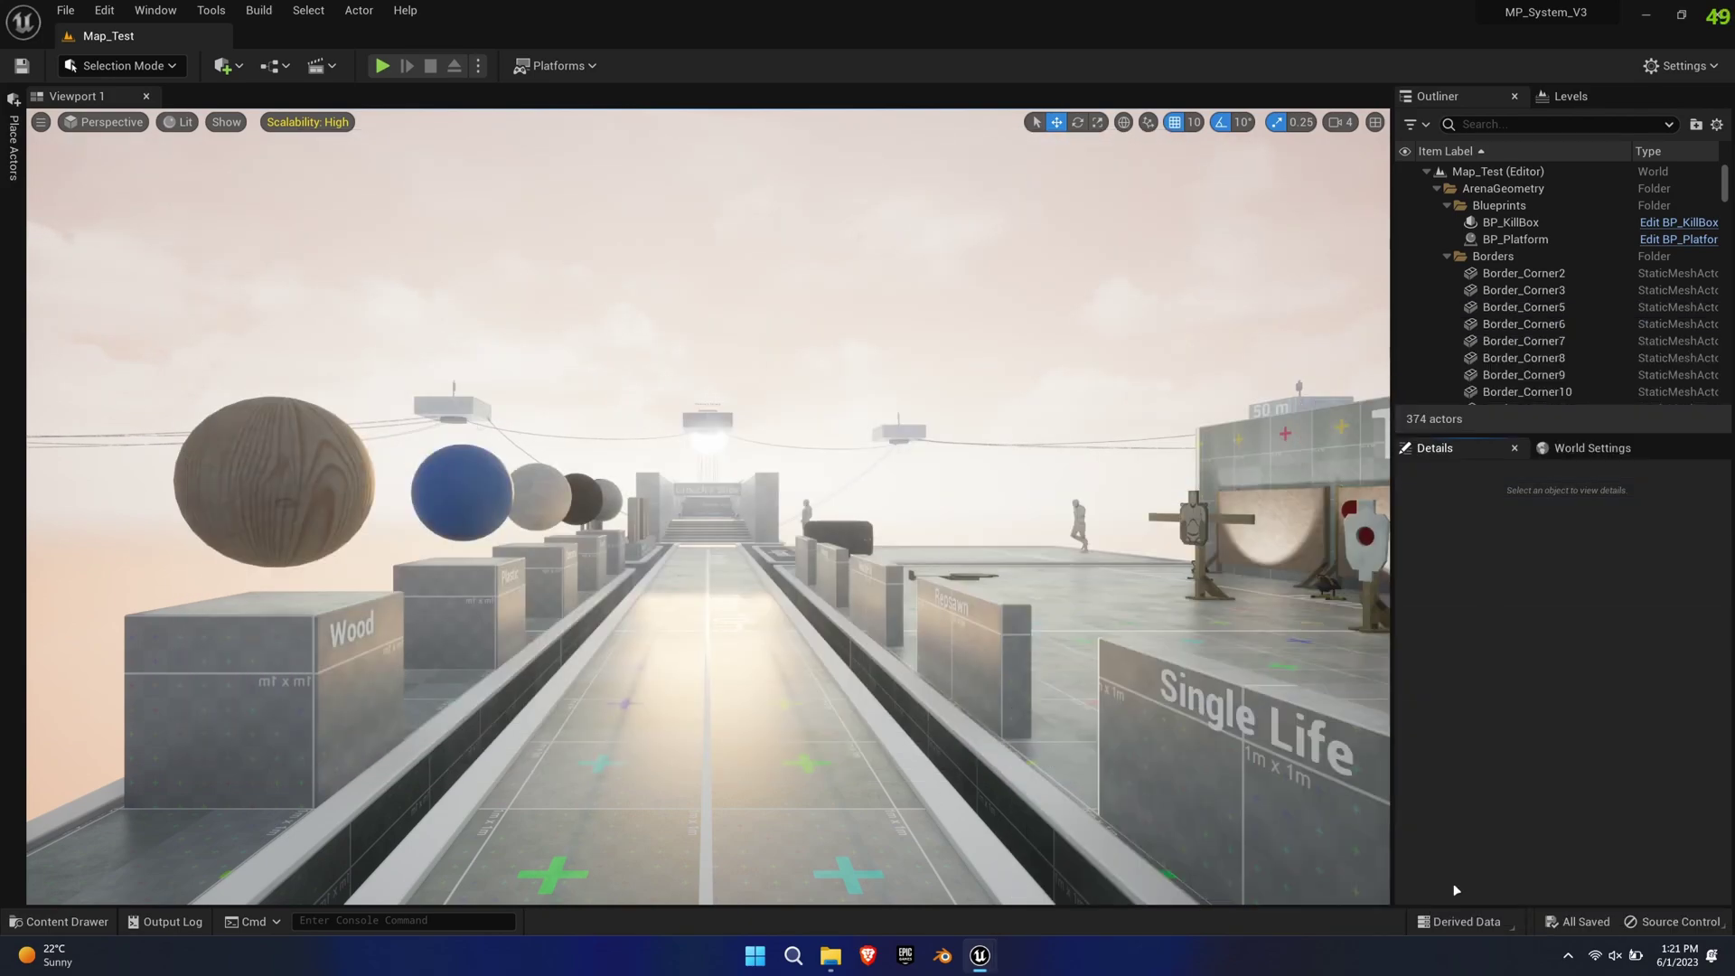
- Enable the Groom and Alembic Groom Importer plugins, found by searching for "groom", and restart the editor
left_click(1686, 69)
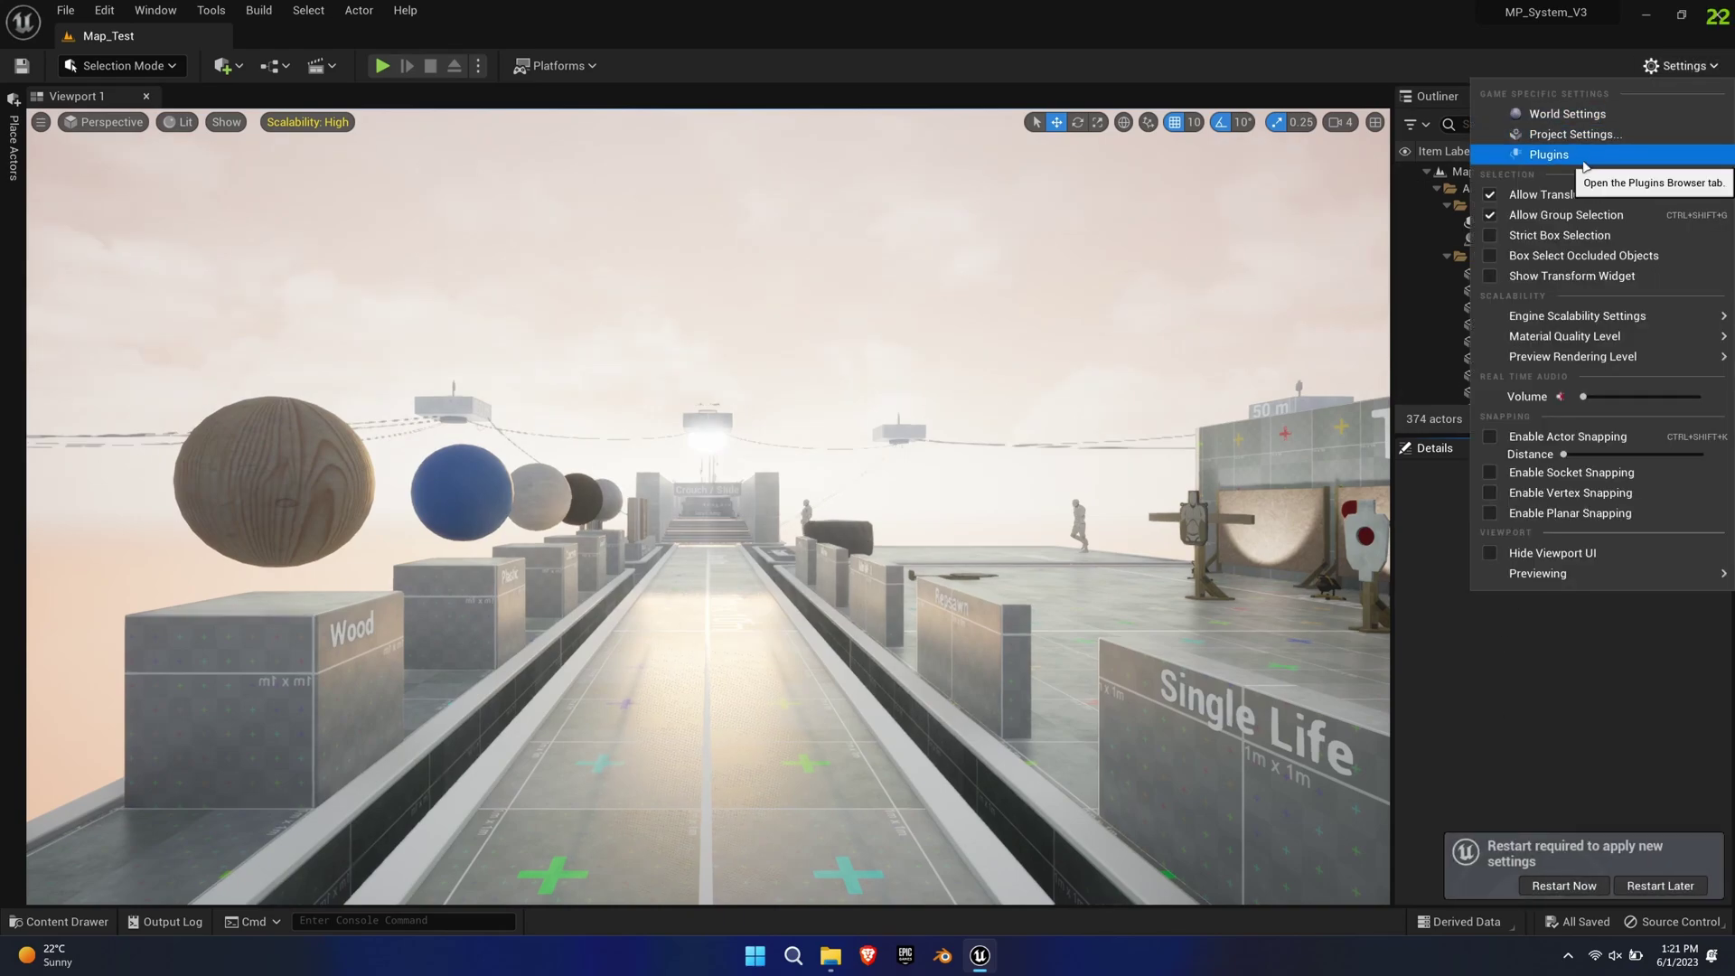
left_click(1556, 153)
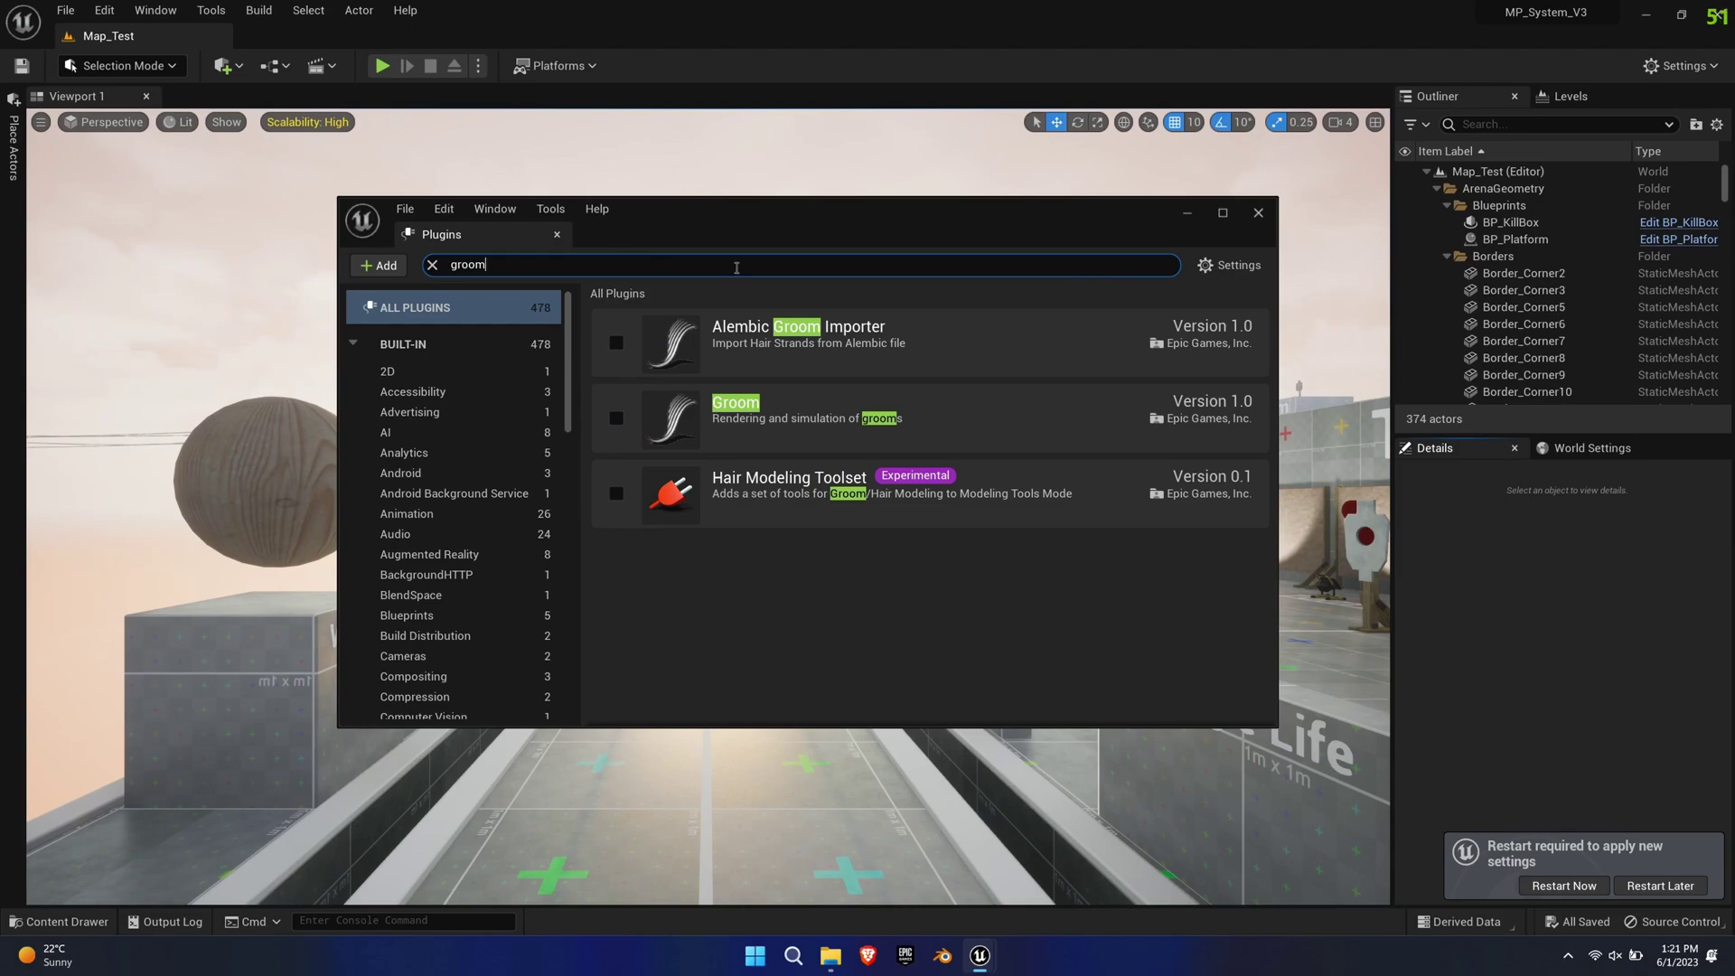
left_click(616, 419)
left_click(616, 342)
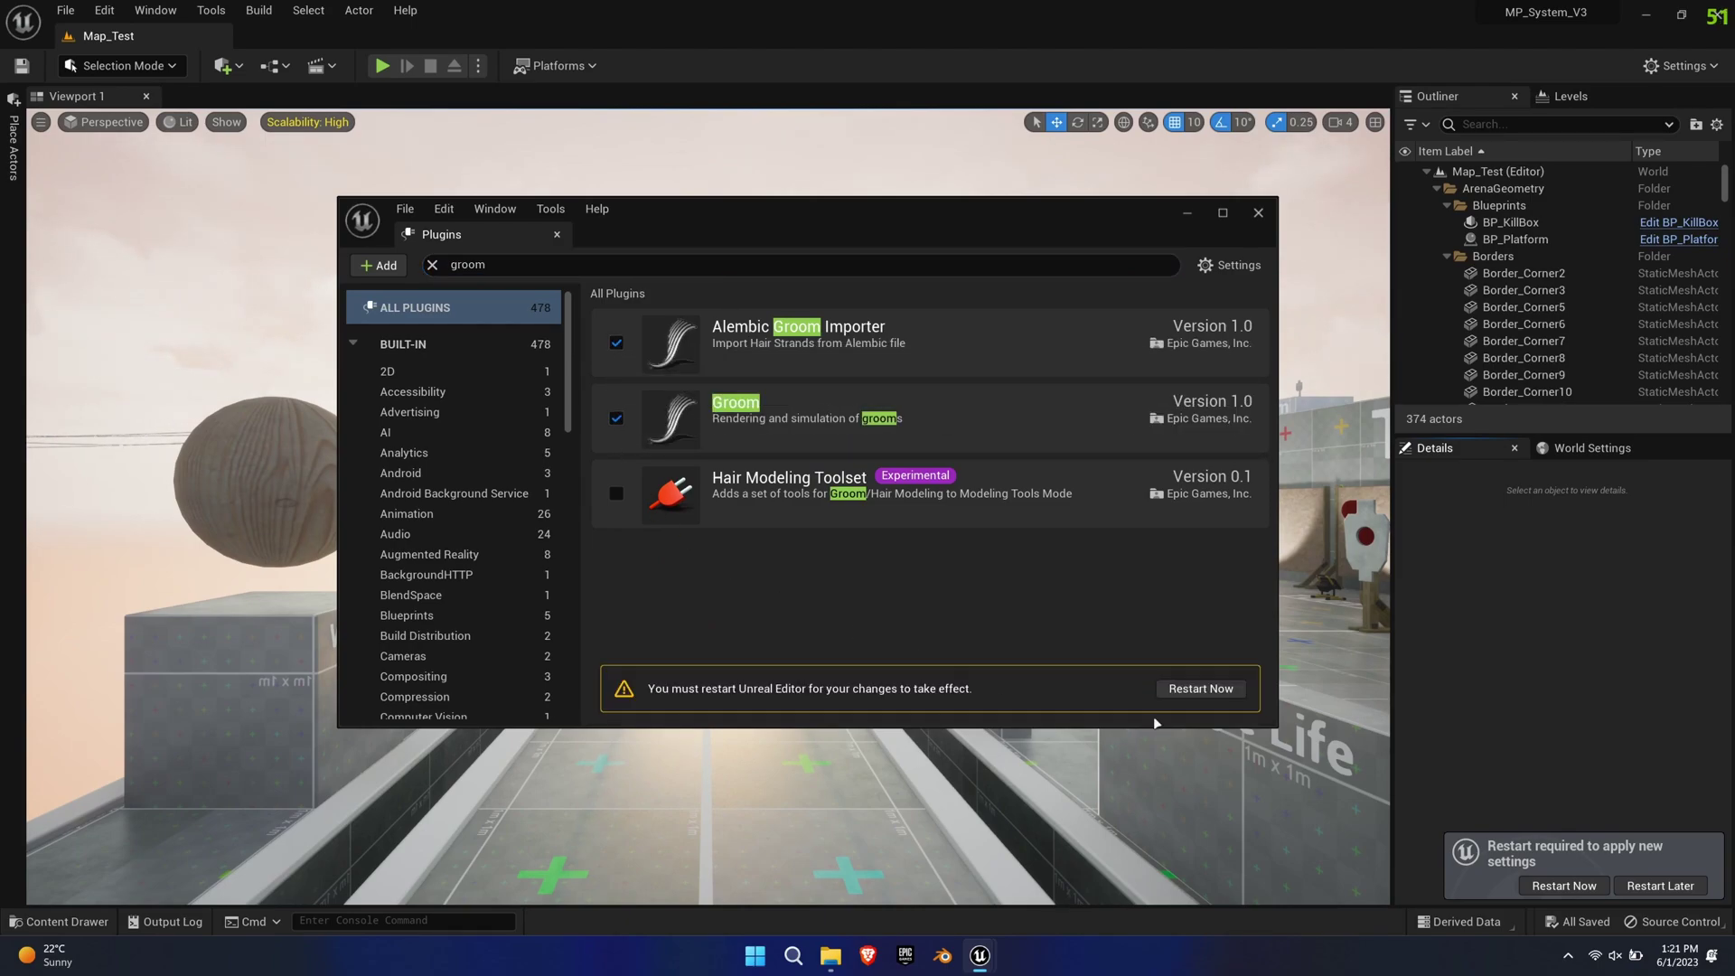
left_click(1205, 694)
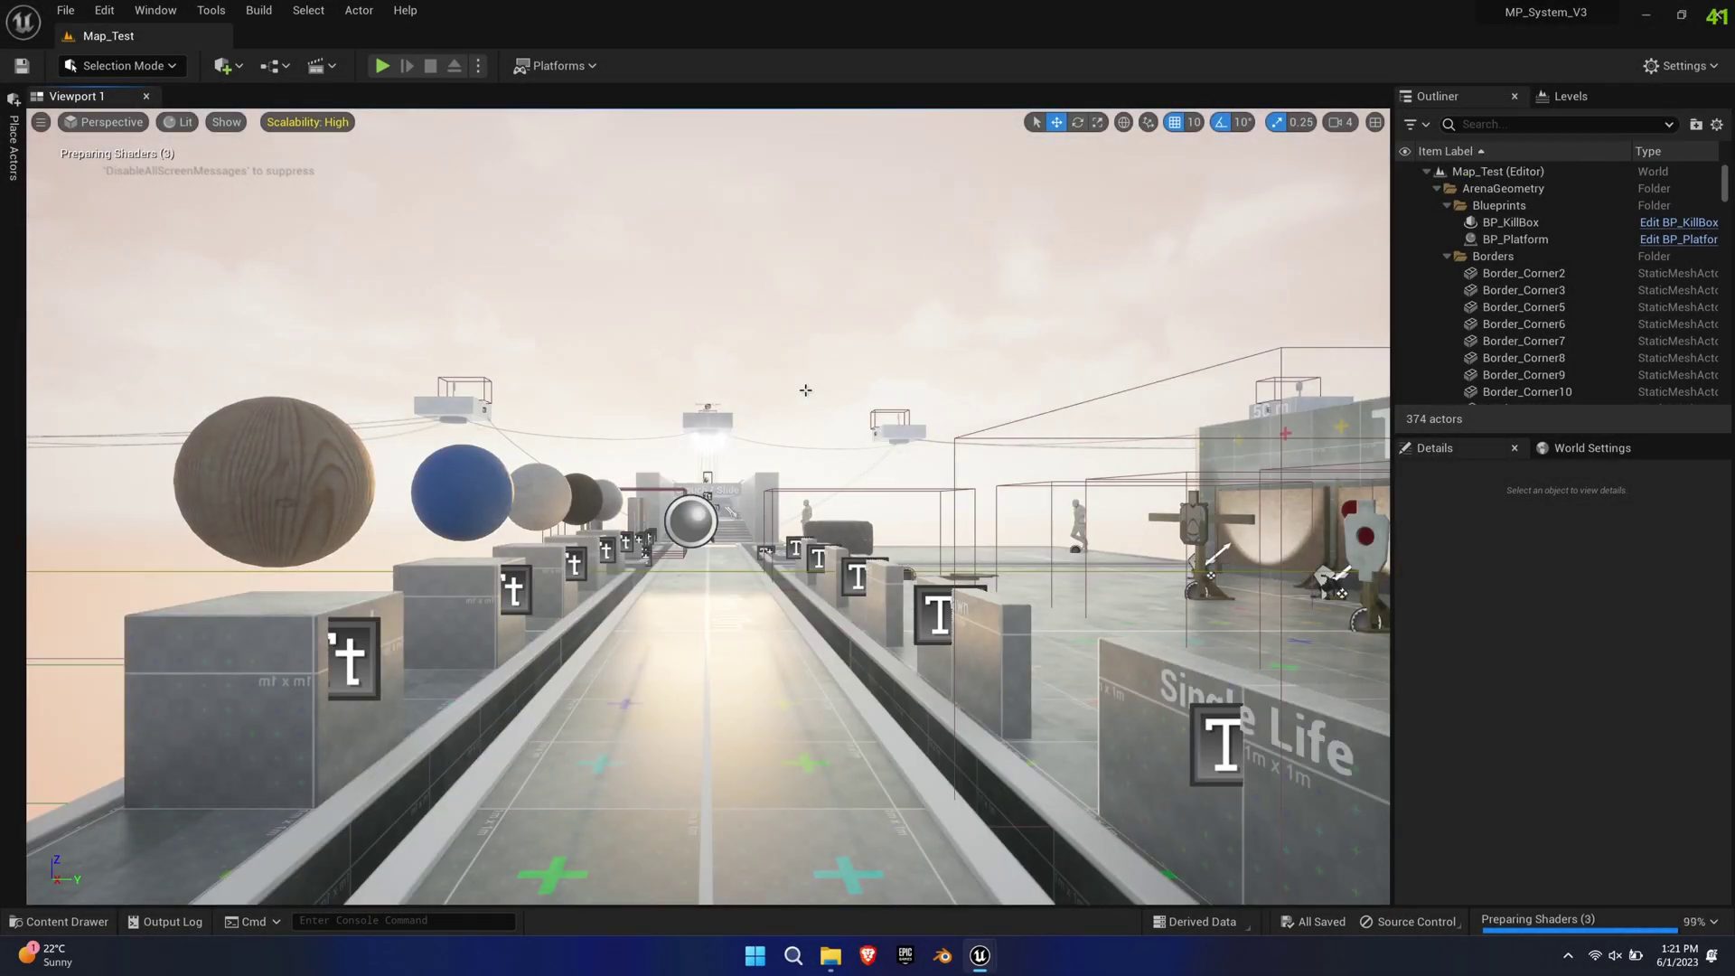
- Search the MetaHumans/Common folder for "animbp" and open RTG_metahuman_base_skel_AnimBP
left_click(59, 921)
left_click(41, 716)
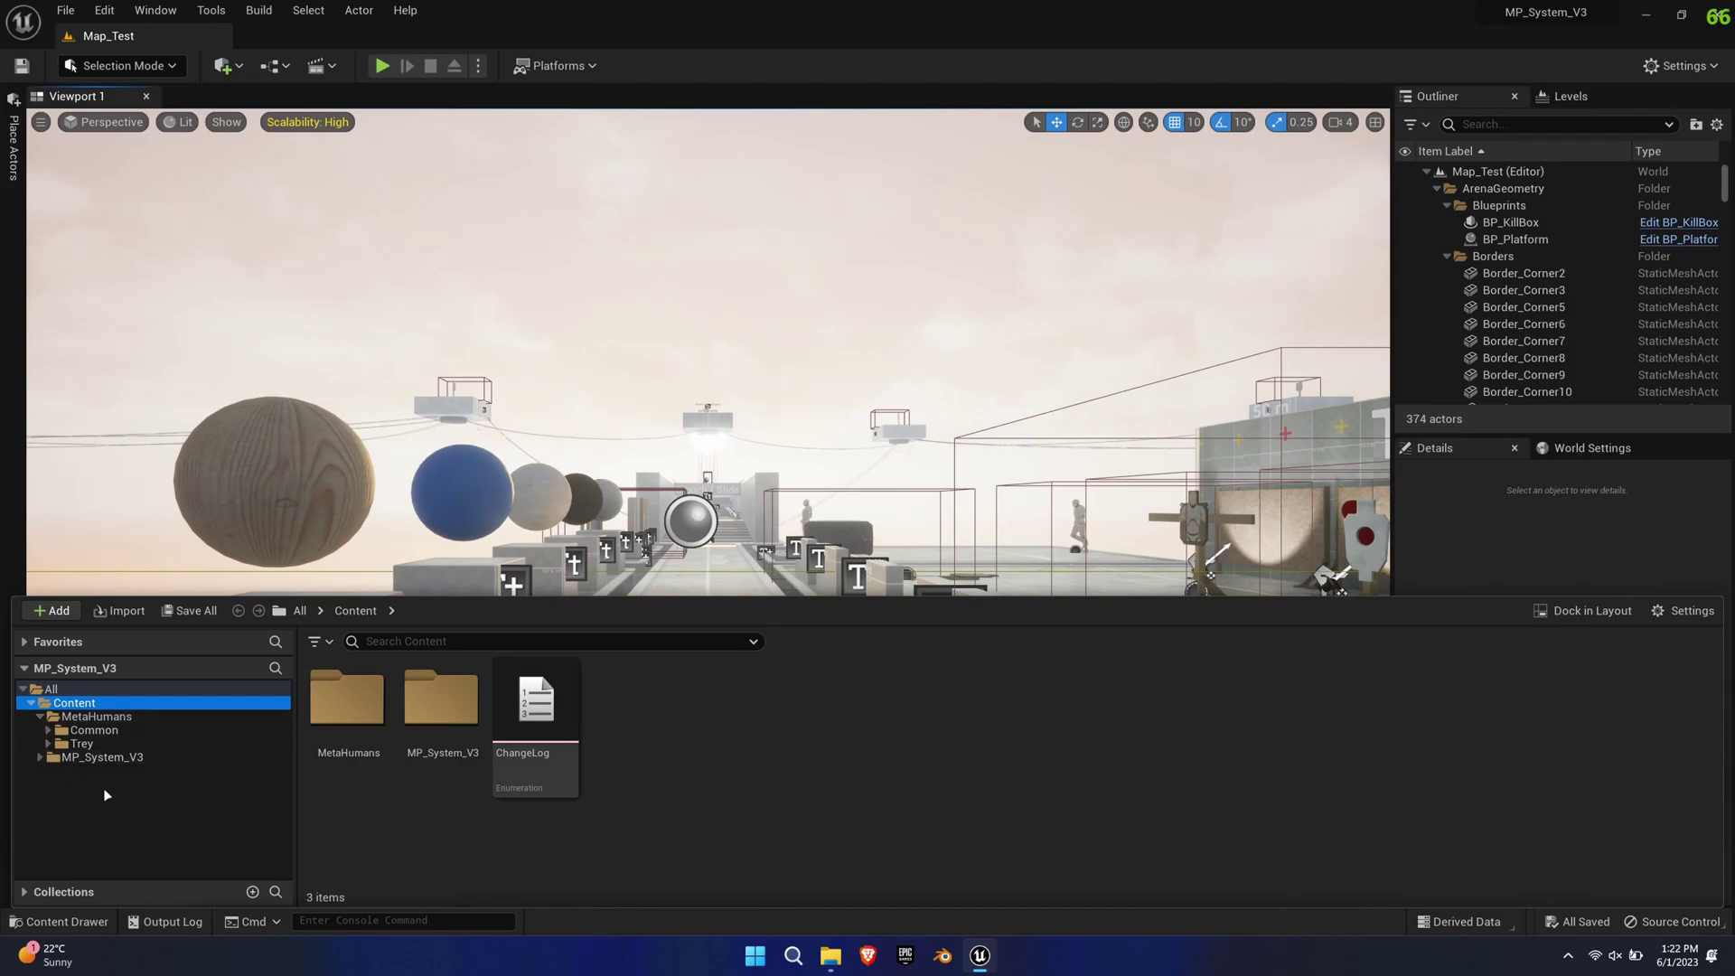
left_click(115, 728)
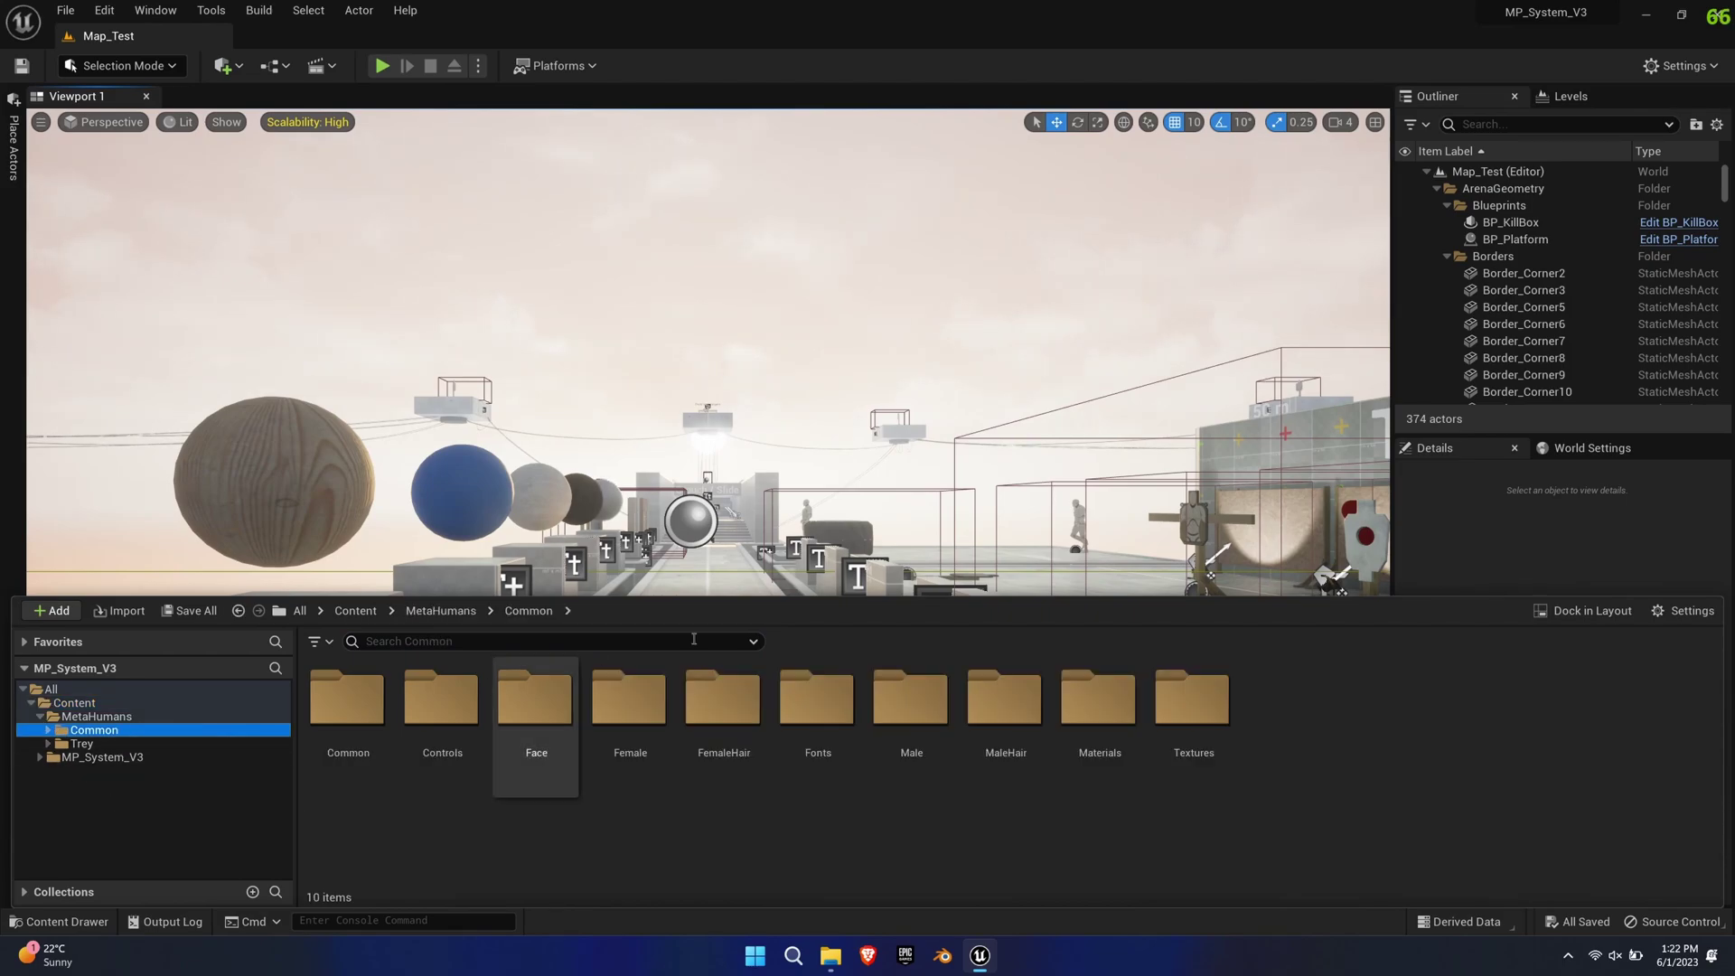
left_click(691, 640)
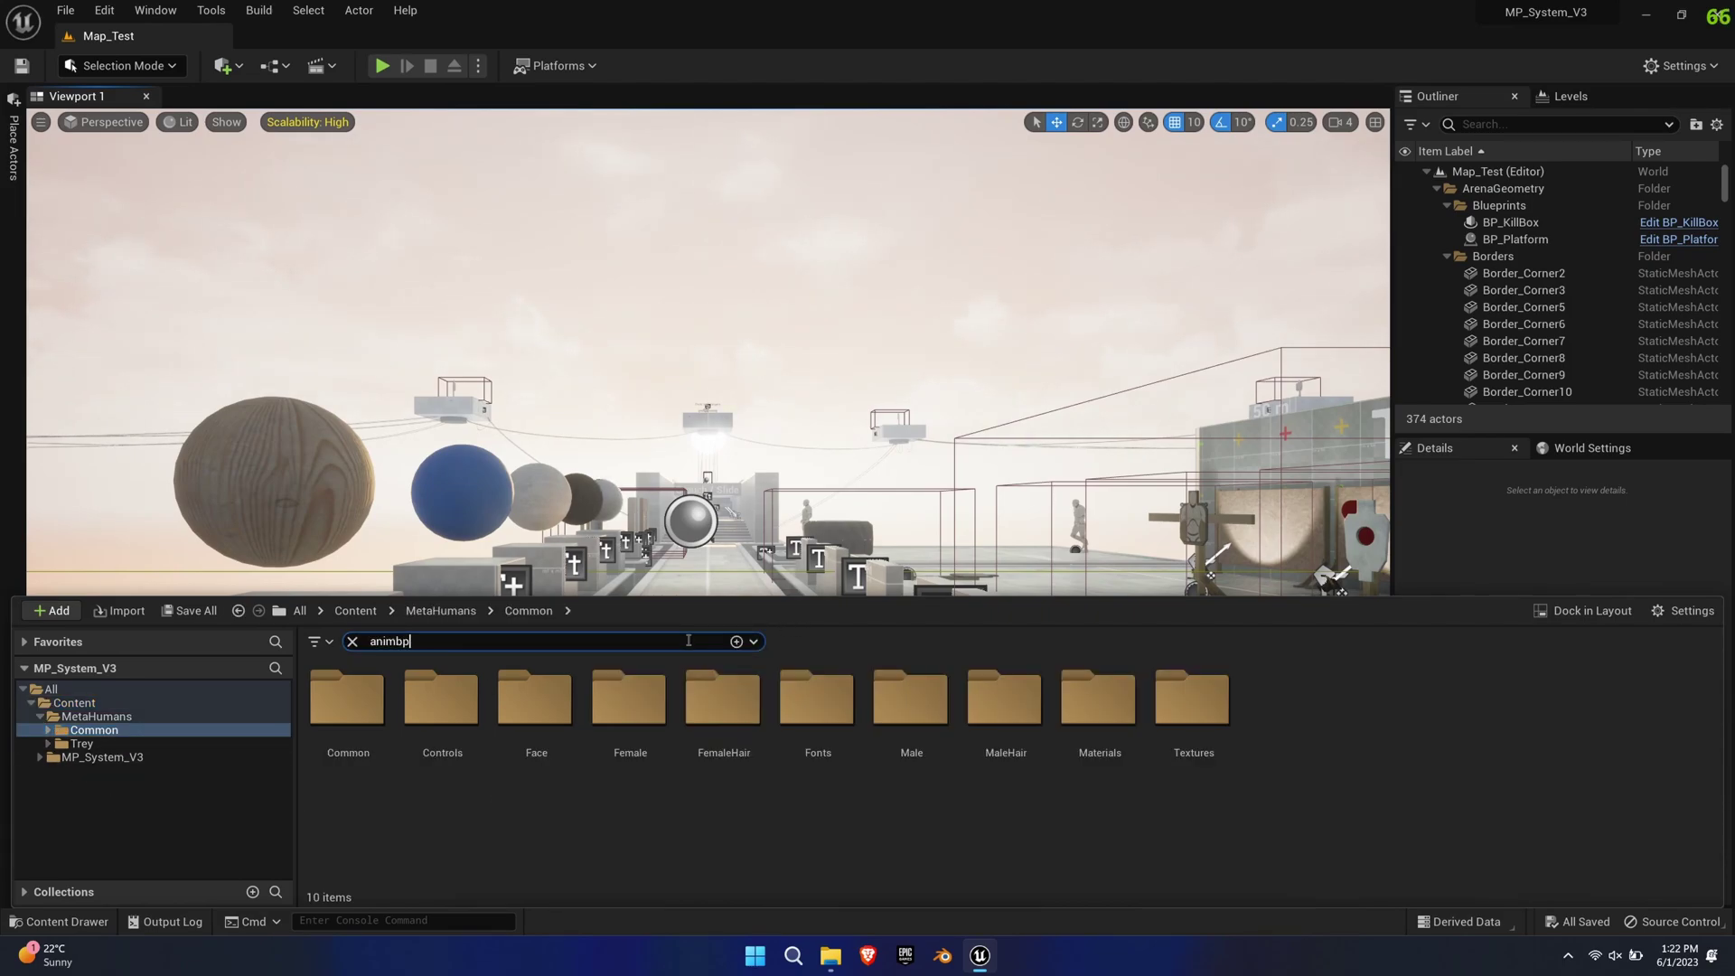
double_click(723, 709)
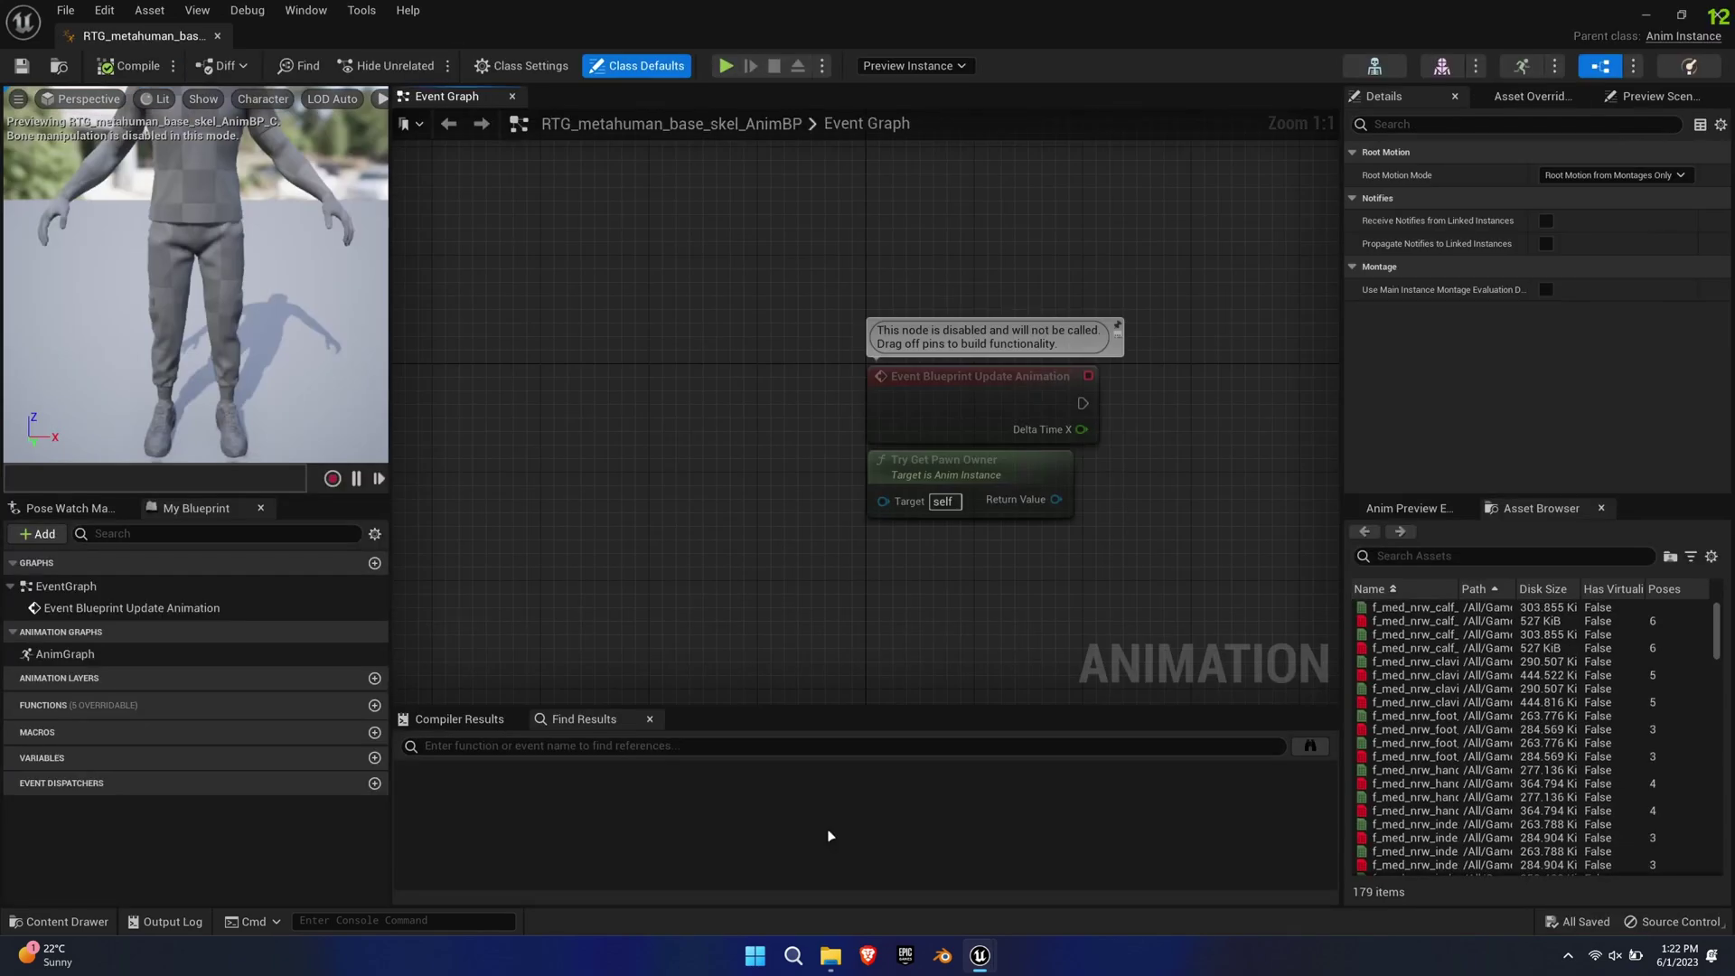
- In the AnimGraph, set the Retarget Pose From Mesh node's IKRetargeter Asset to MPS_Retargeter and compile the blueprint
double_click(65, 654)
left_click(840, 459)
left_click(1605, 201)
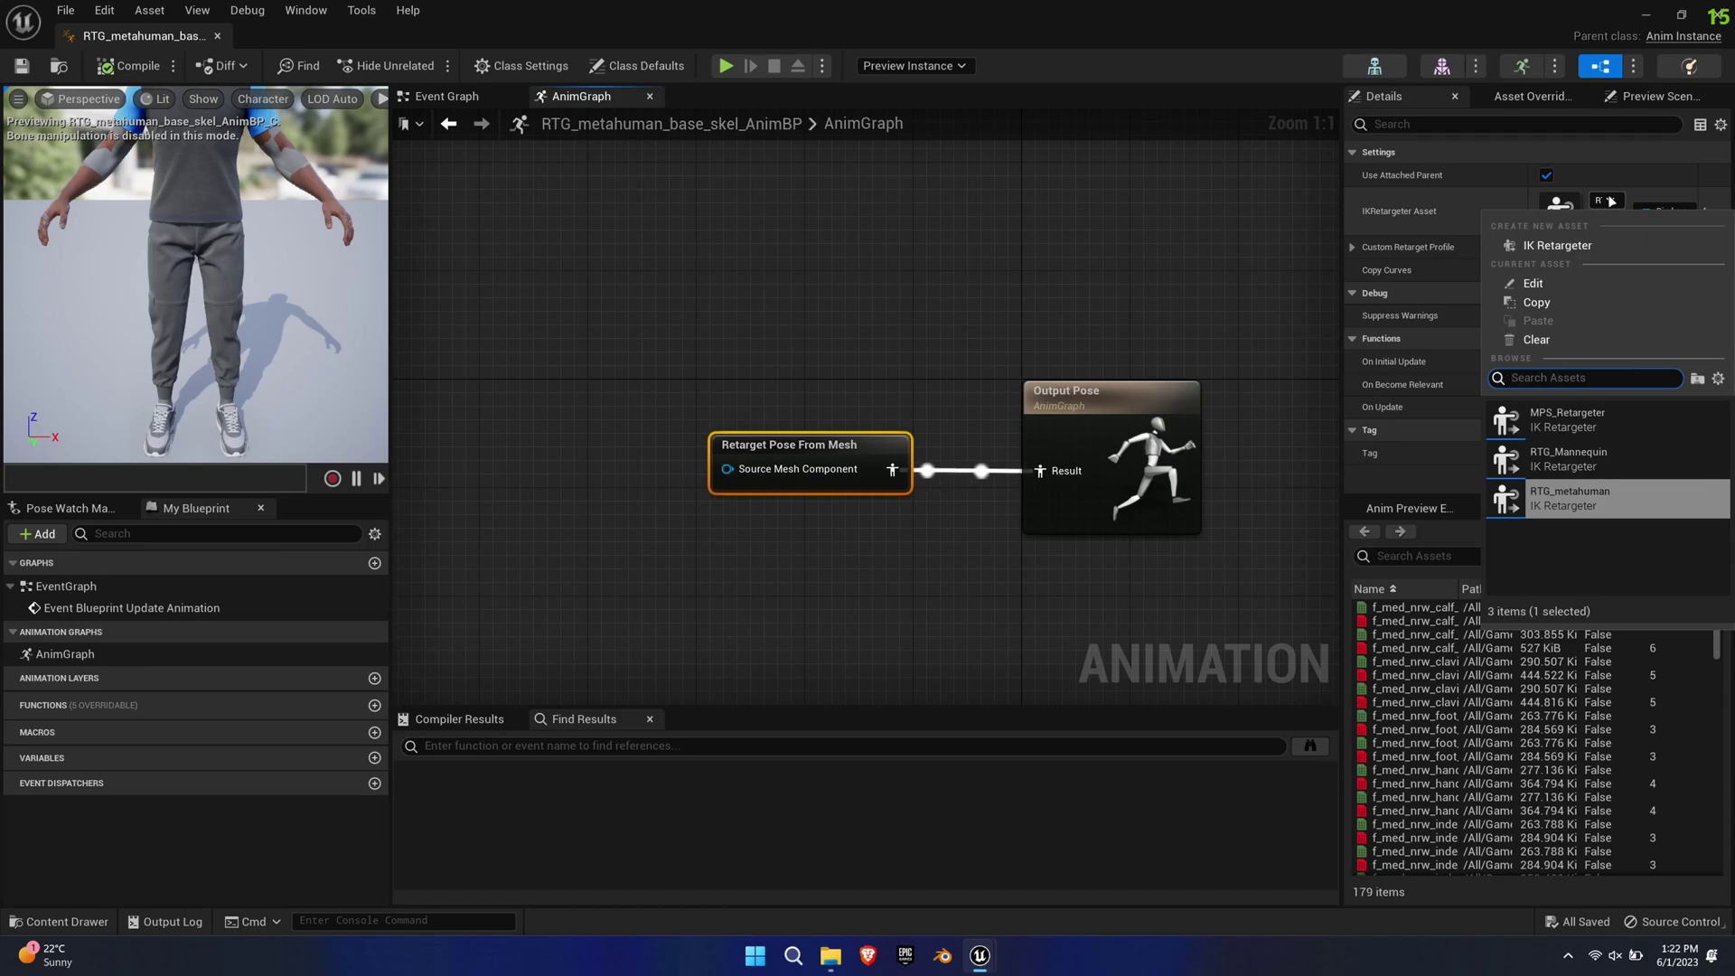
left_click(1593, 418)
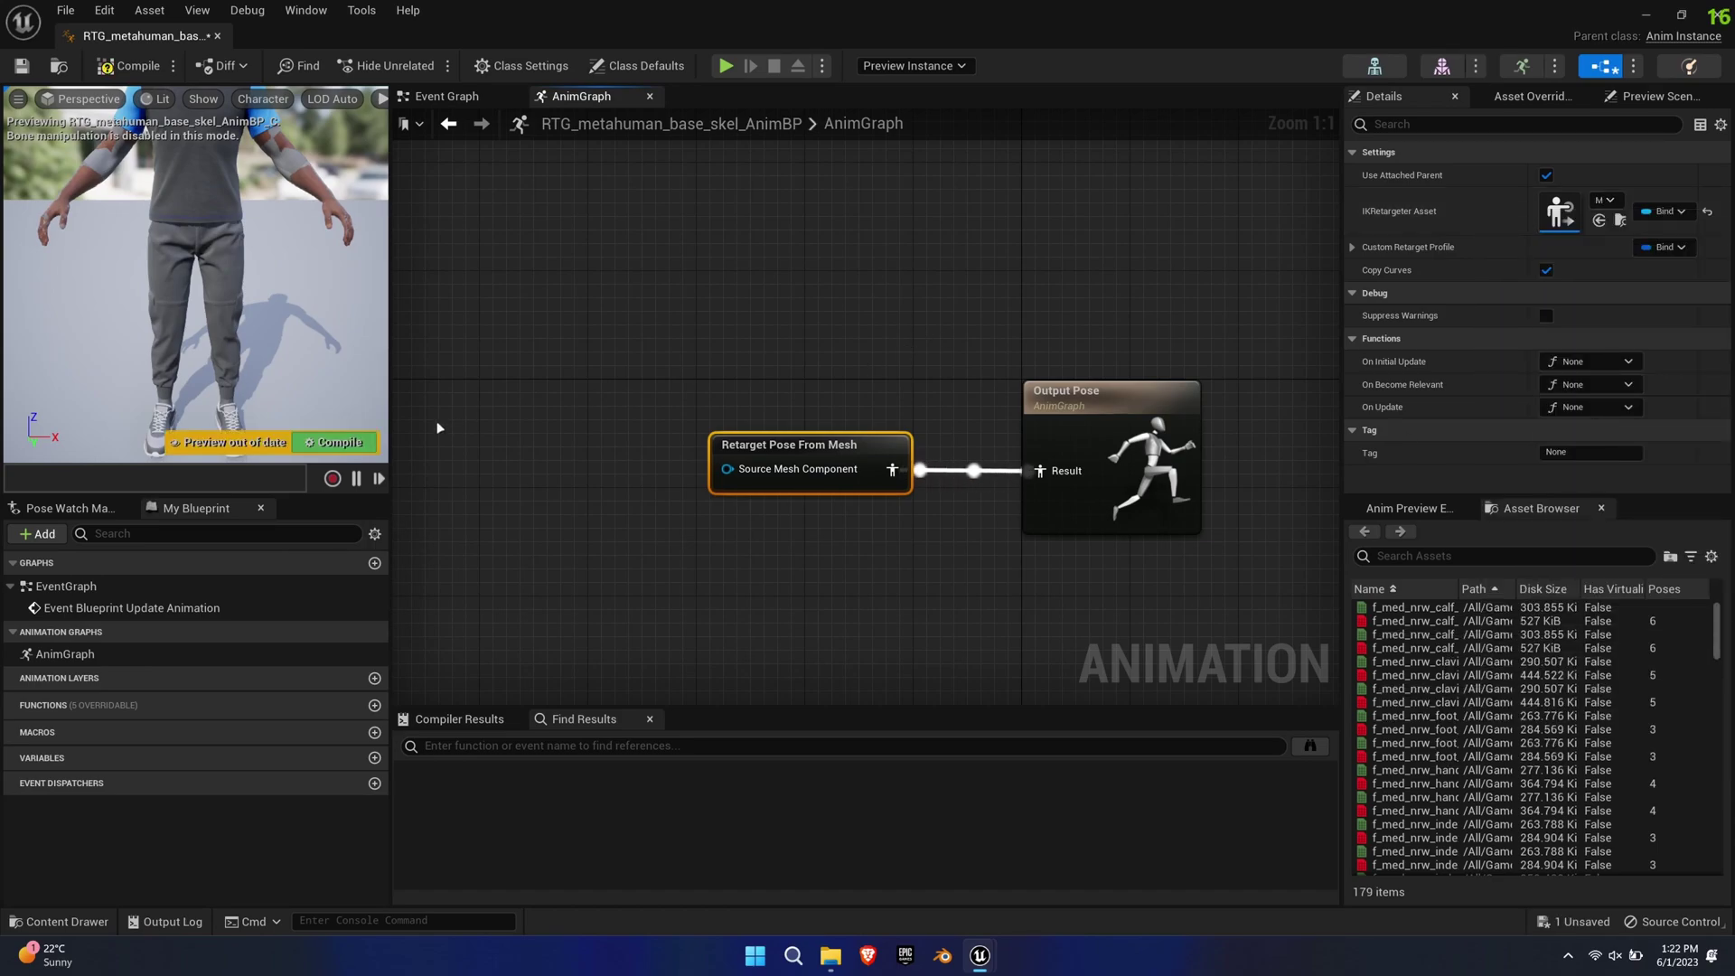
left_click(335, 442)
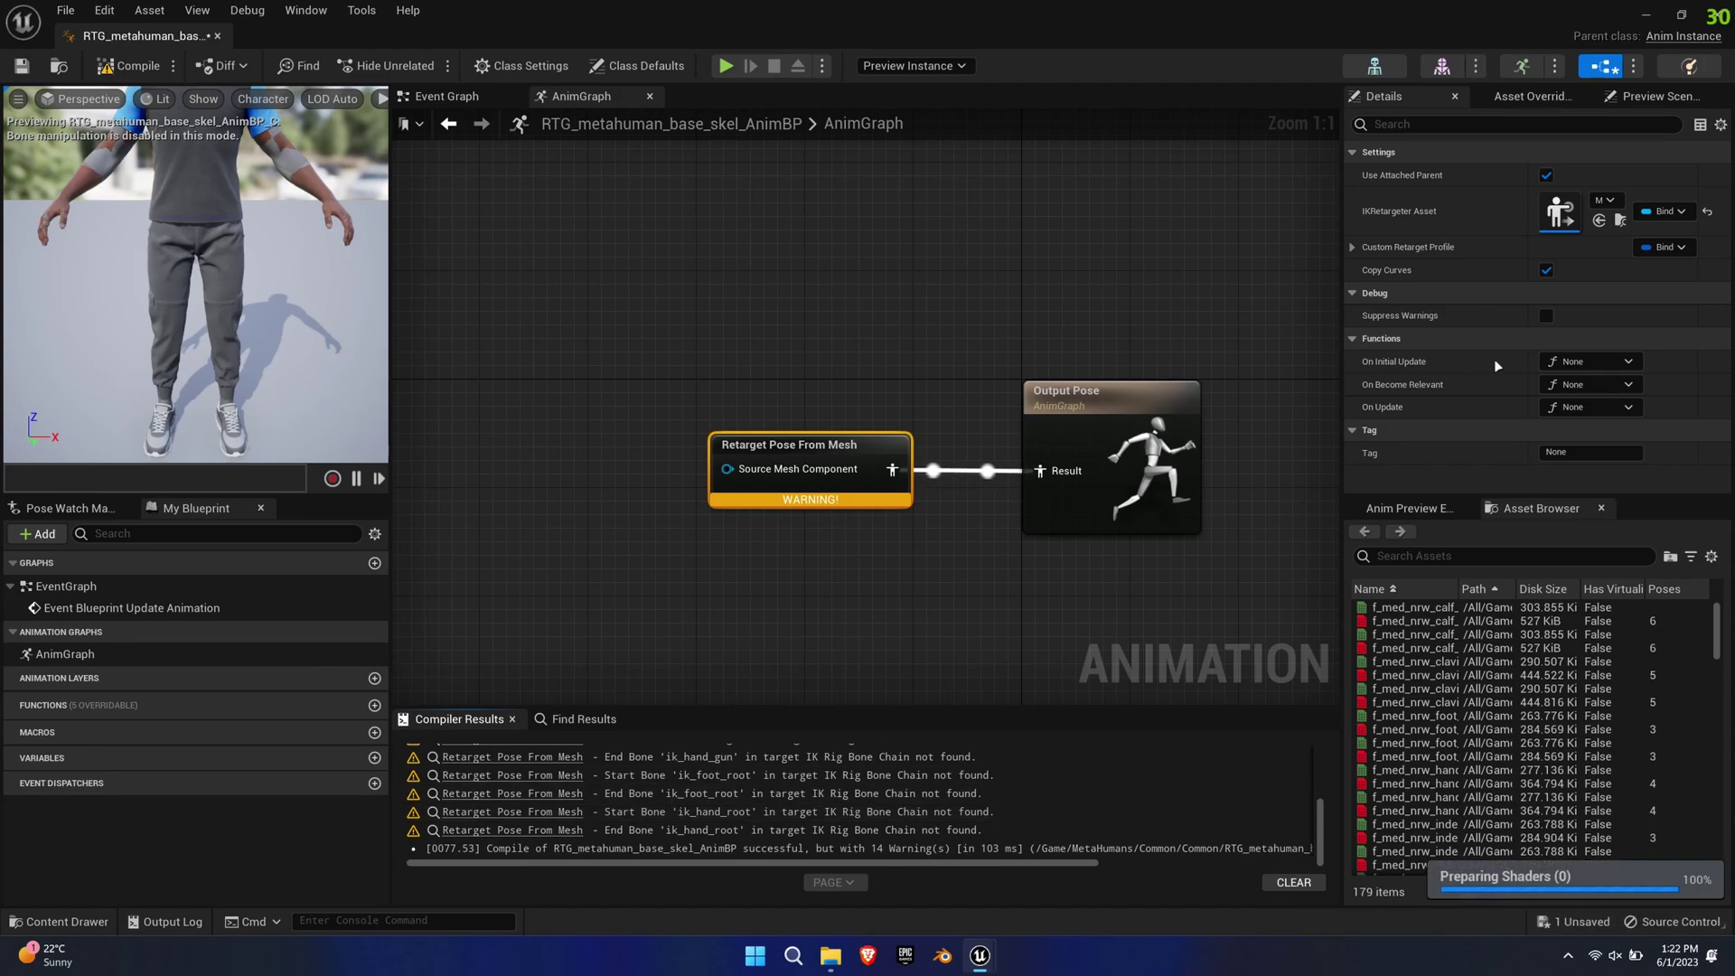
- Open the MPS_Retargeter asset and set its Target IKRig Asset to IK_metahuman
double_click(1559, 211)
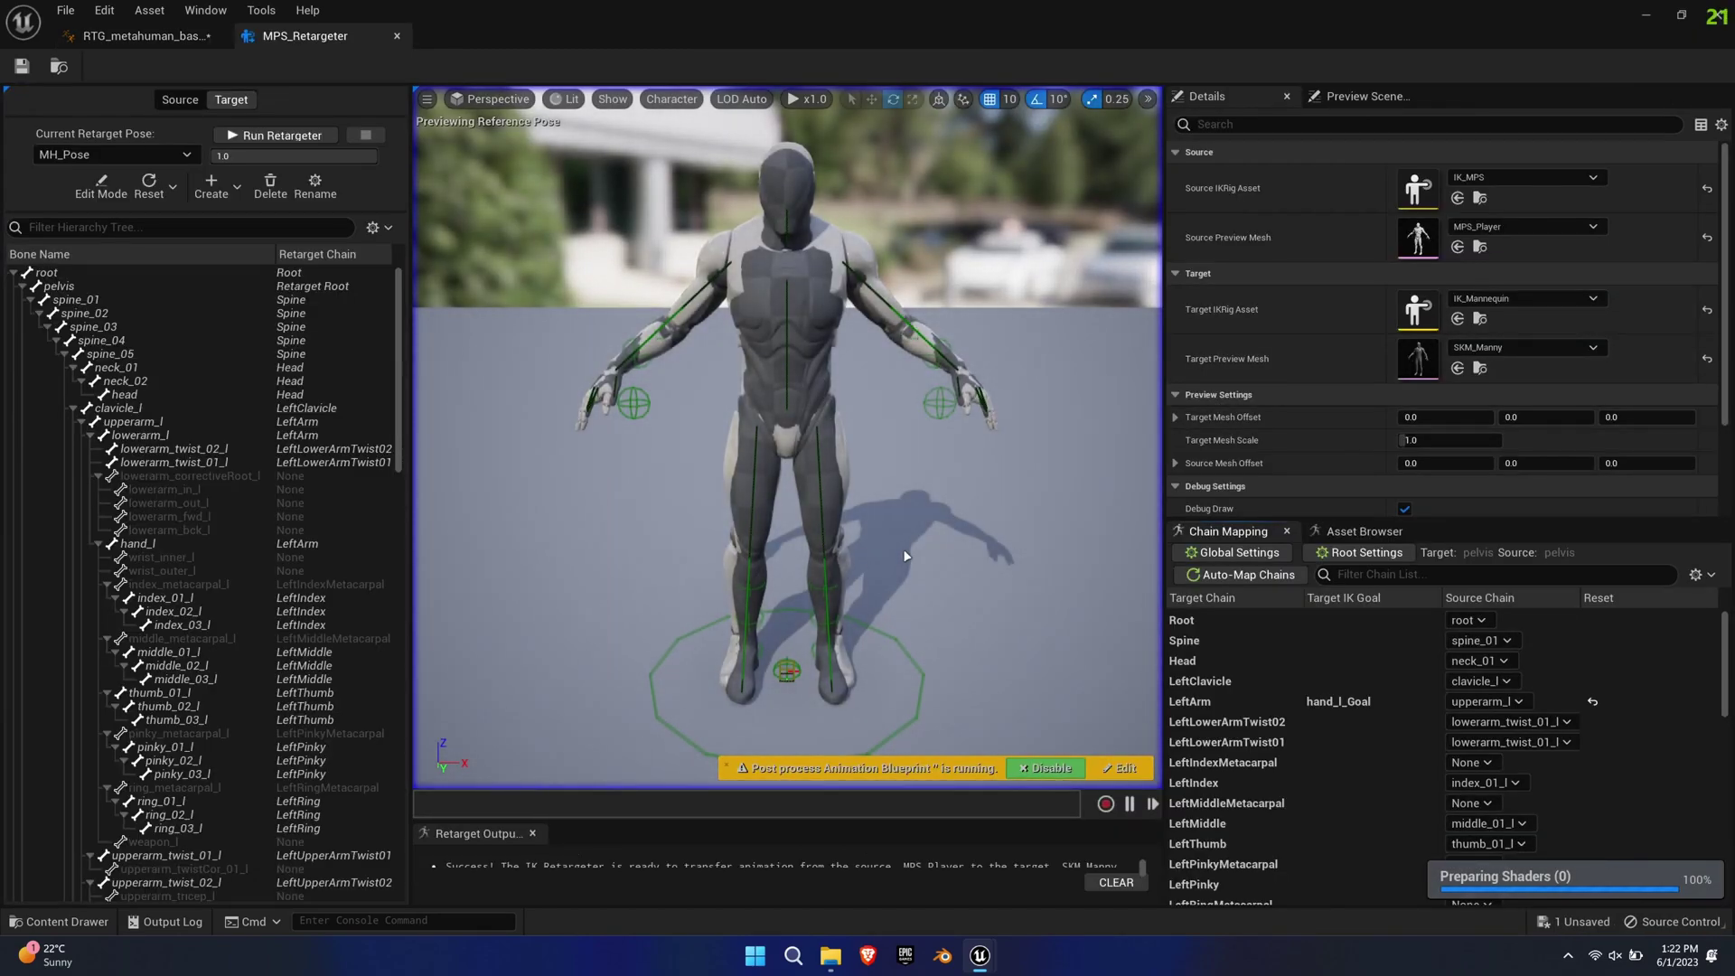
left_click(1504, 298)
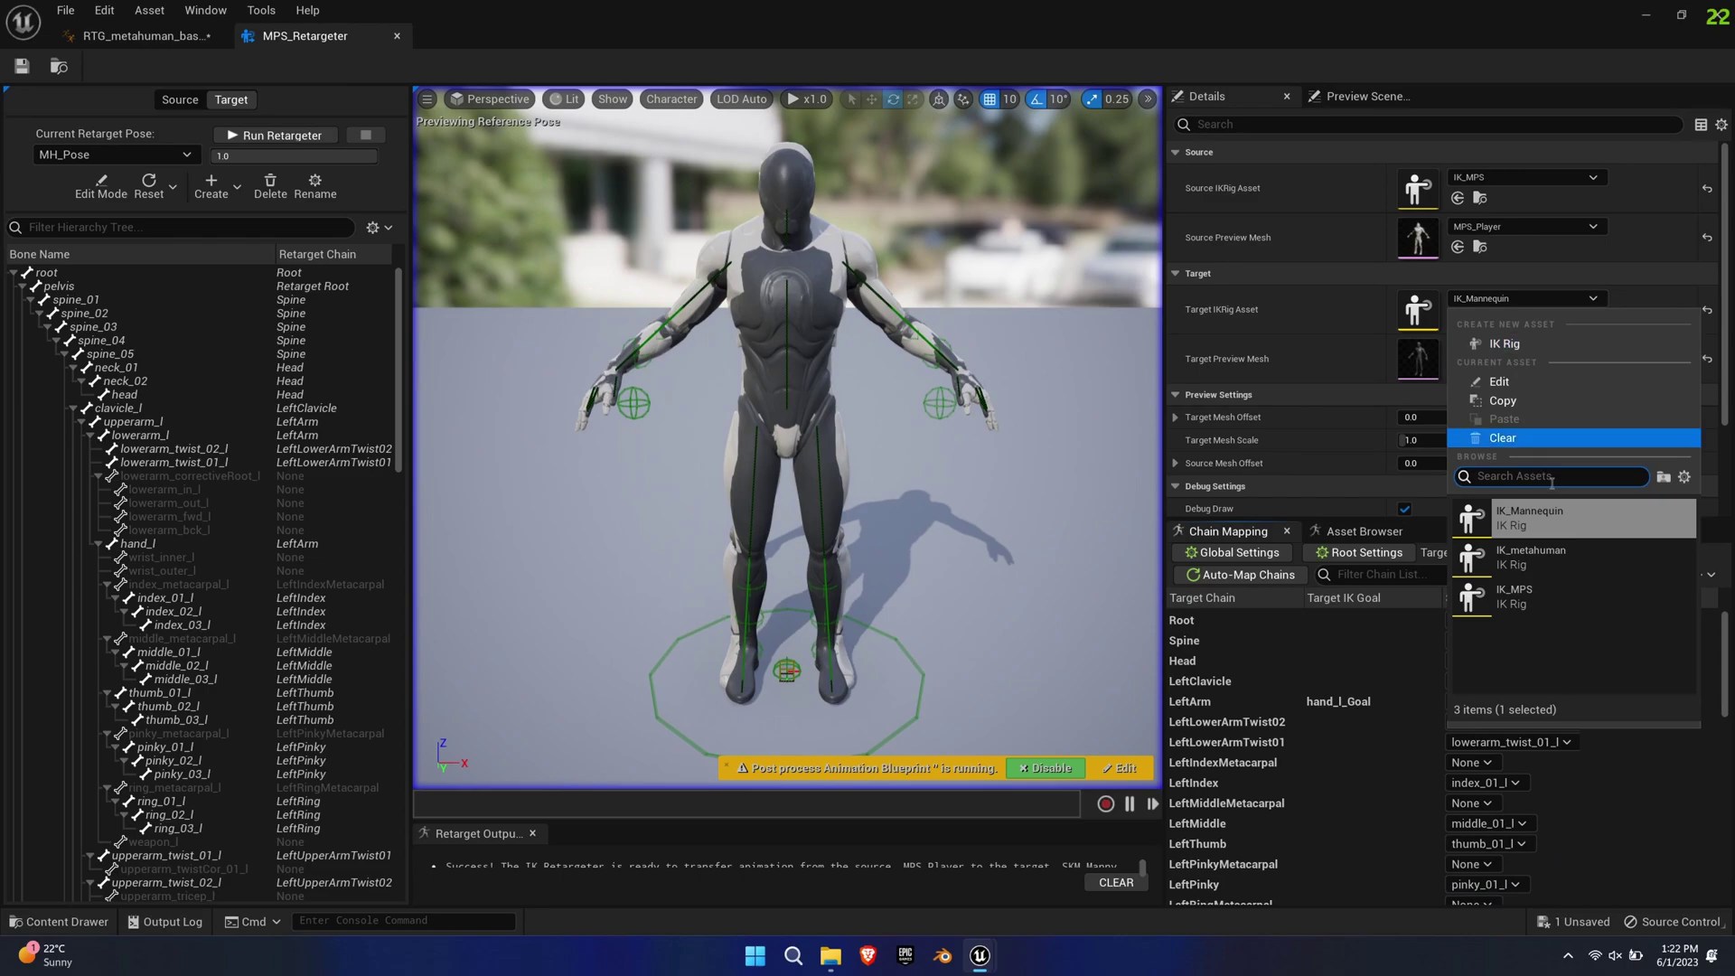
left_click(1536, 561)
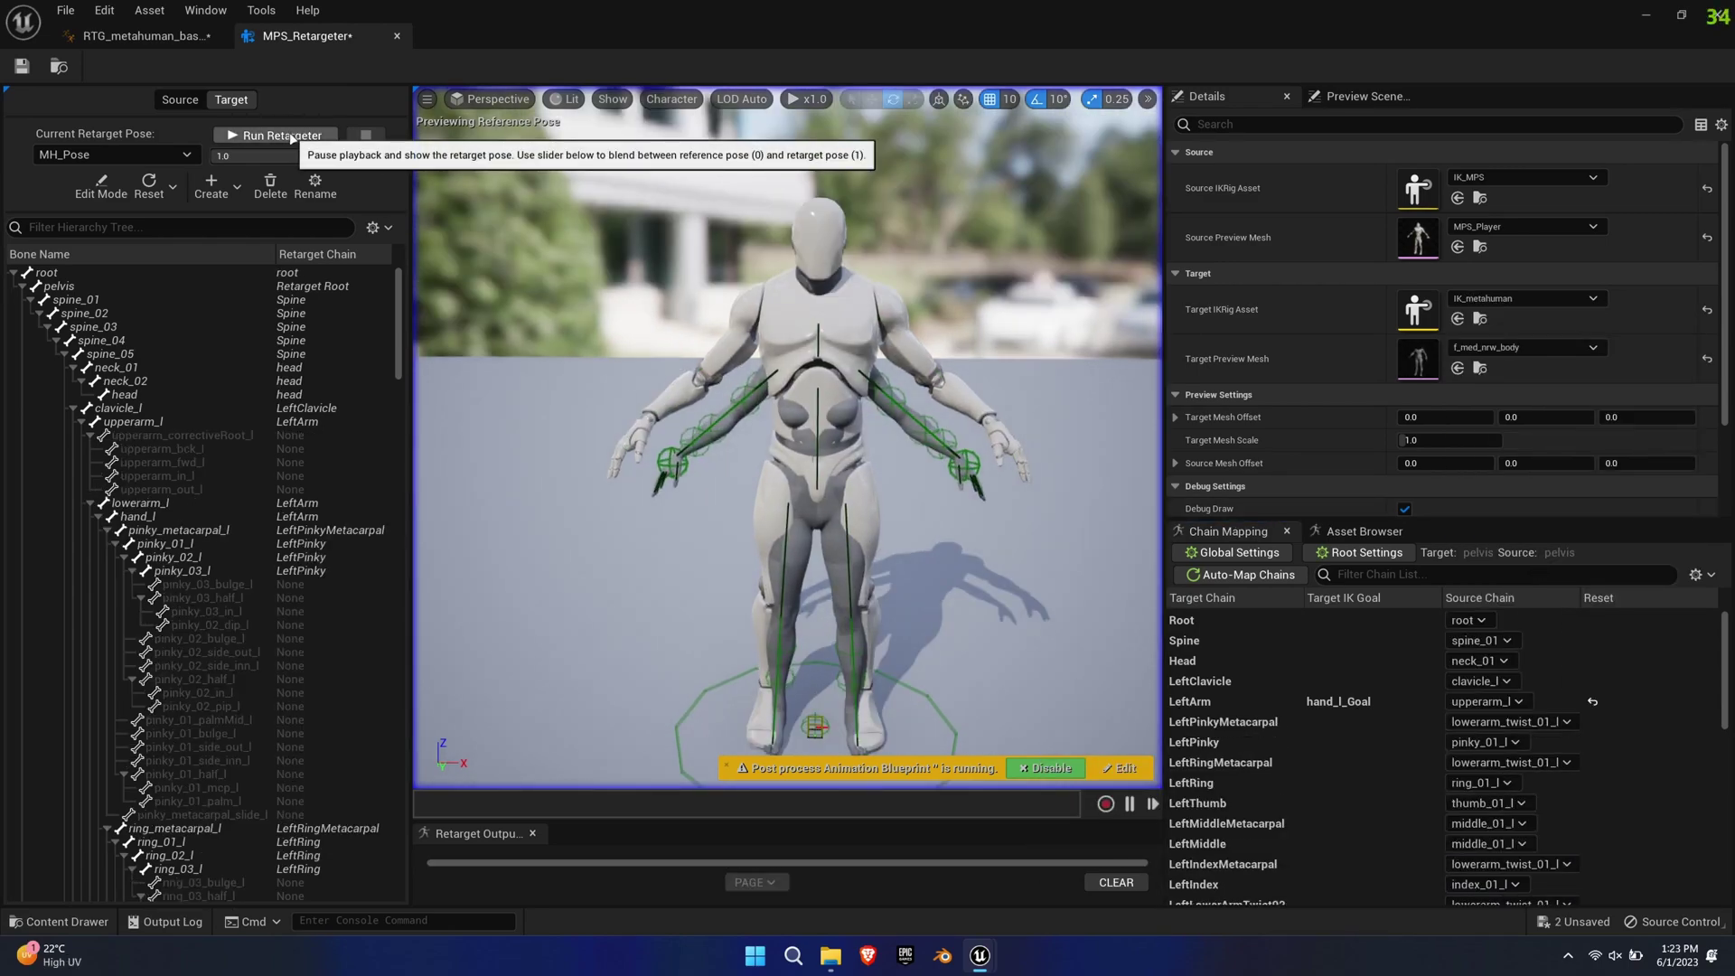
- Examine the target's available retarget poses and the options for creating or importing a pose, keeping MH_Pose current
left_click(172, 157)
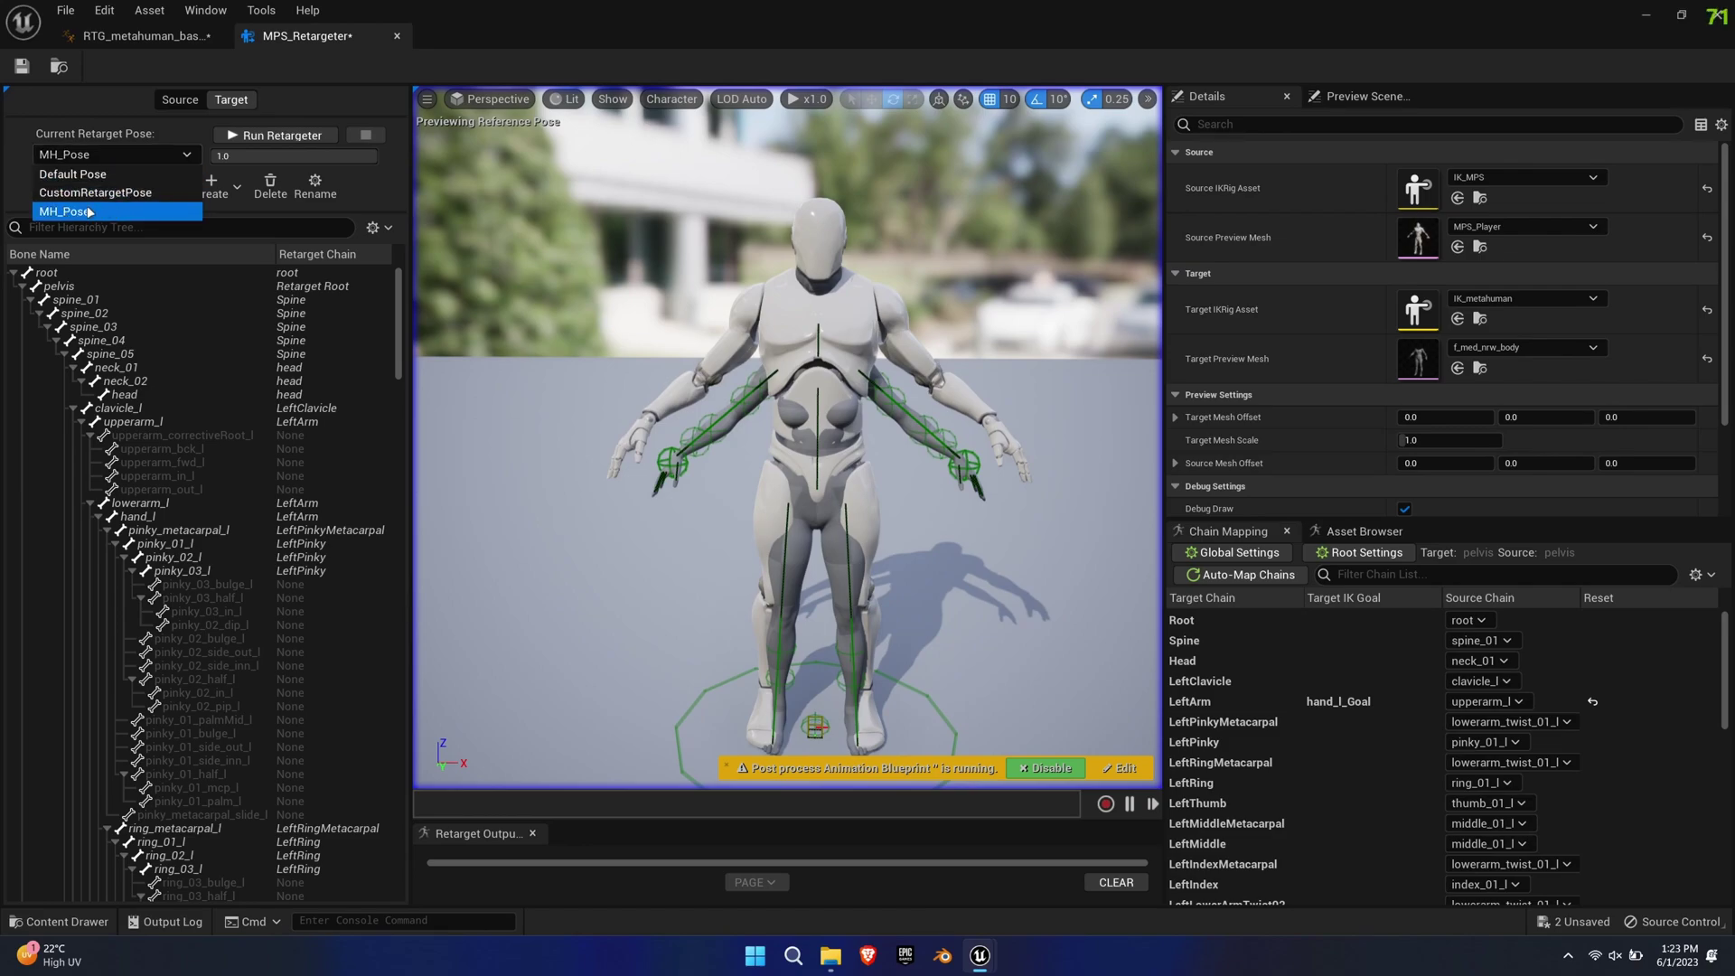
left_click(189, 155)
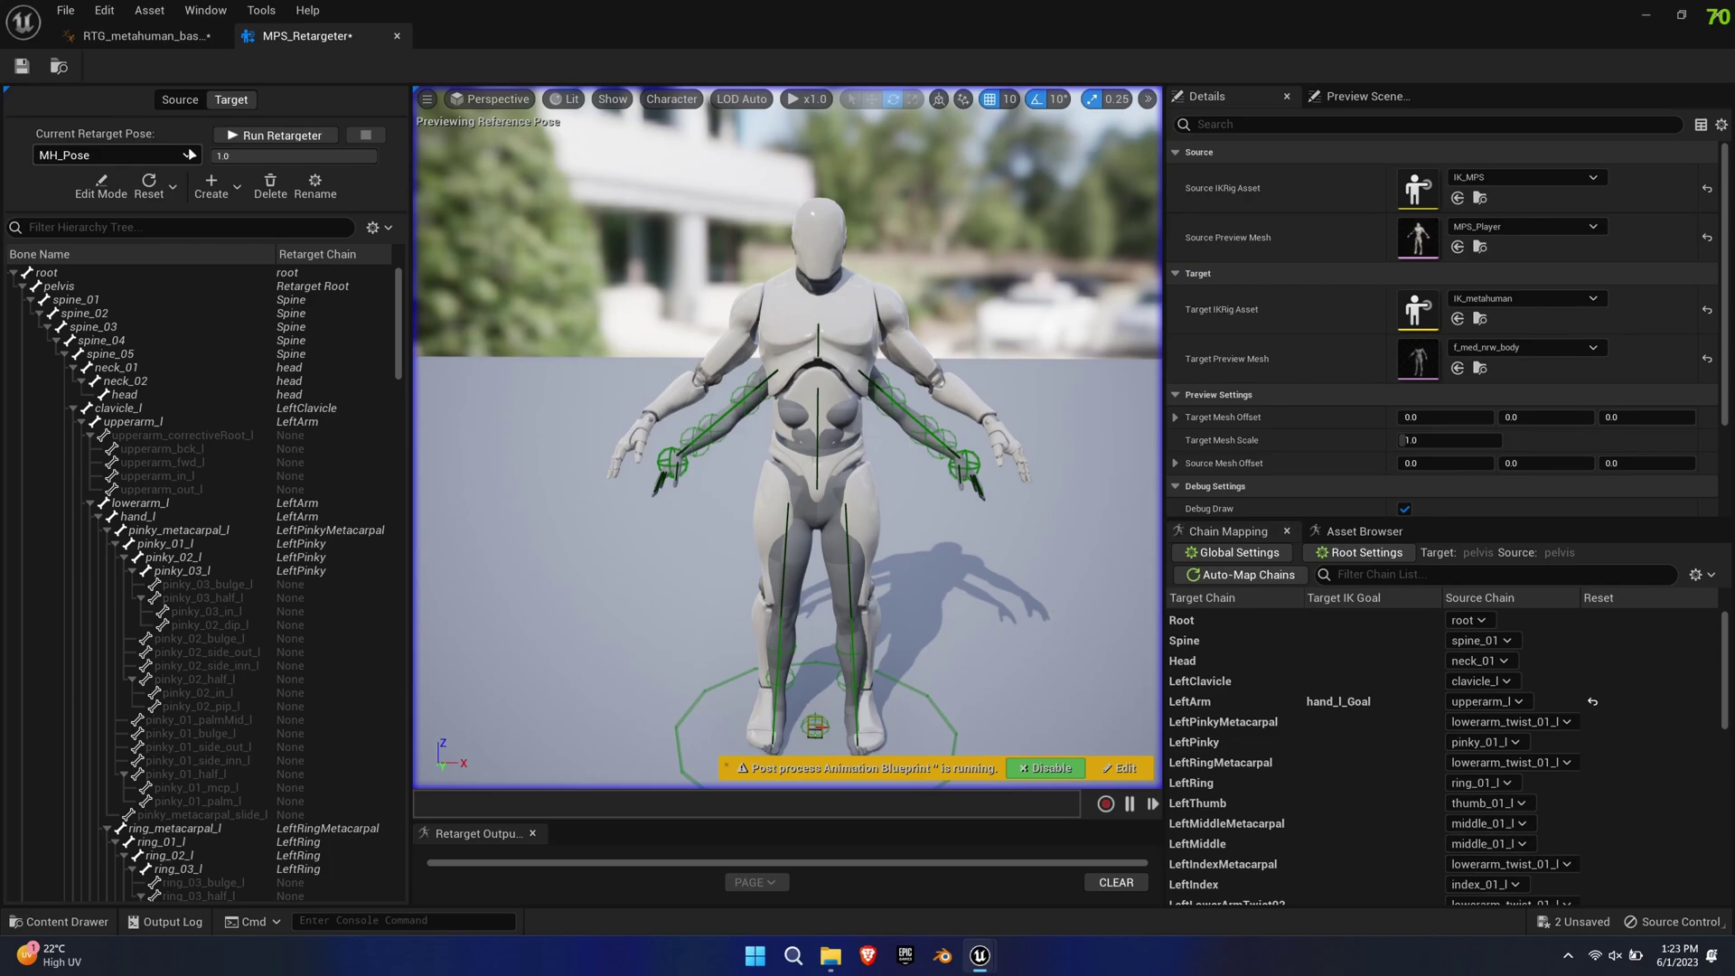
left_click(241, 188)
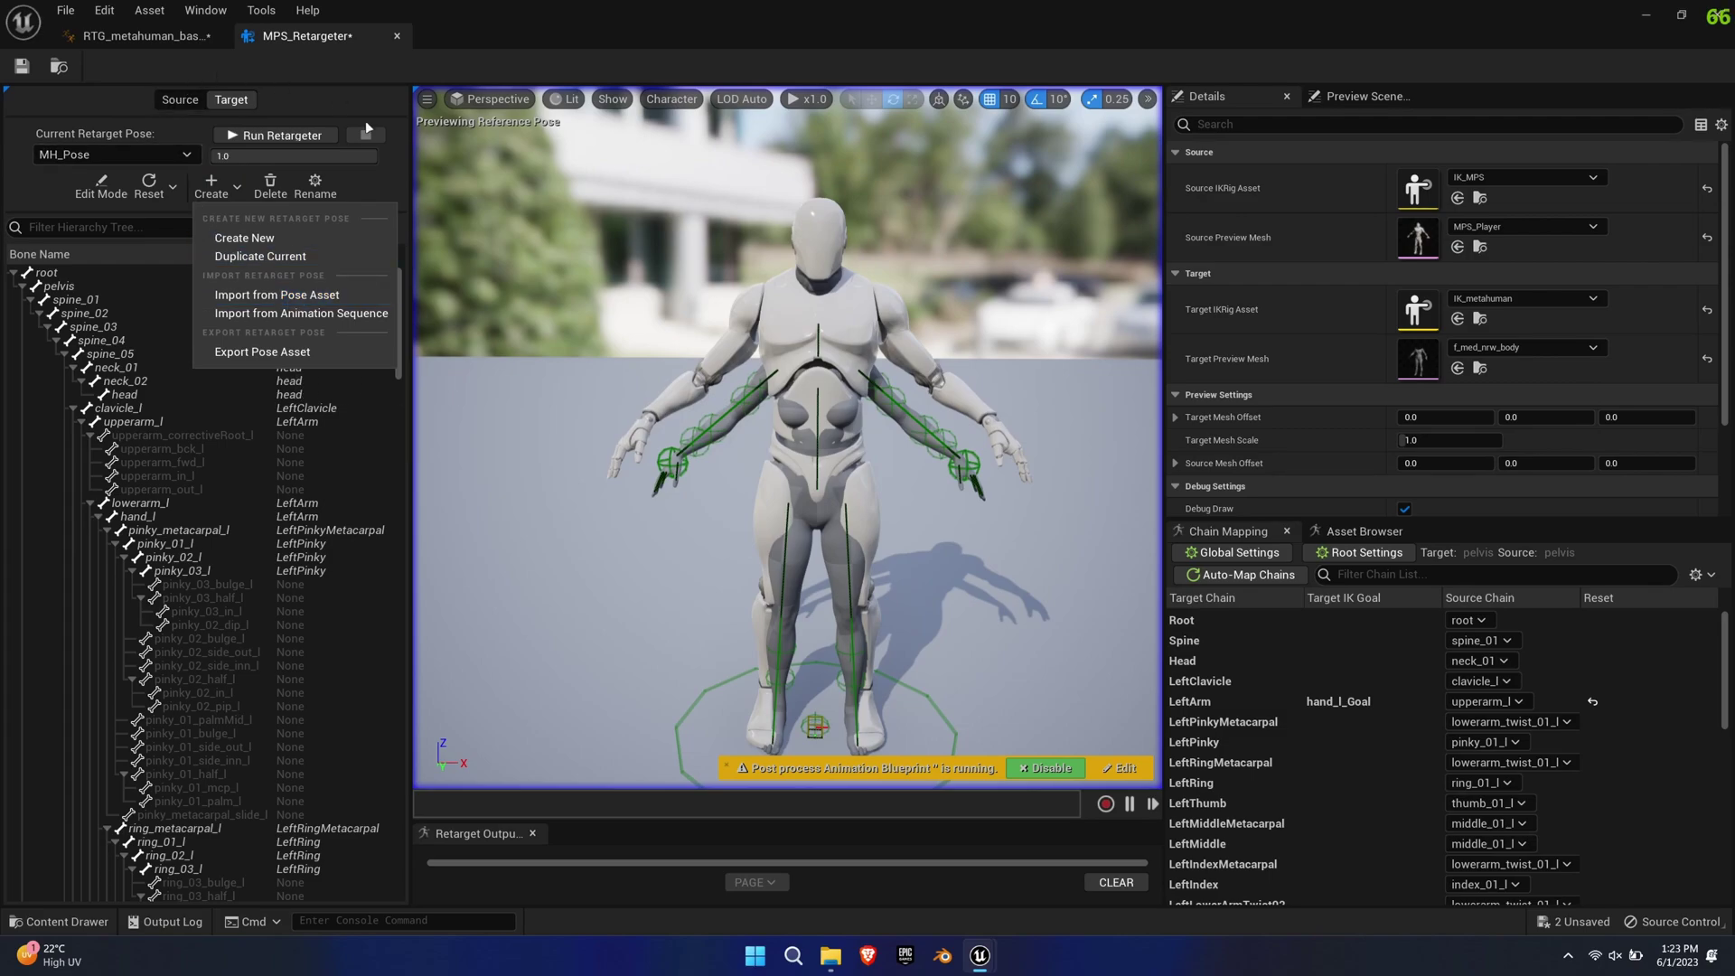
left_click(482, 60)
- Locate the MH_Pose pose asset in MP_System_V3/Game/Characters/Mannequin/Rig
key("ctrl+space")
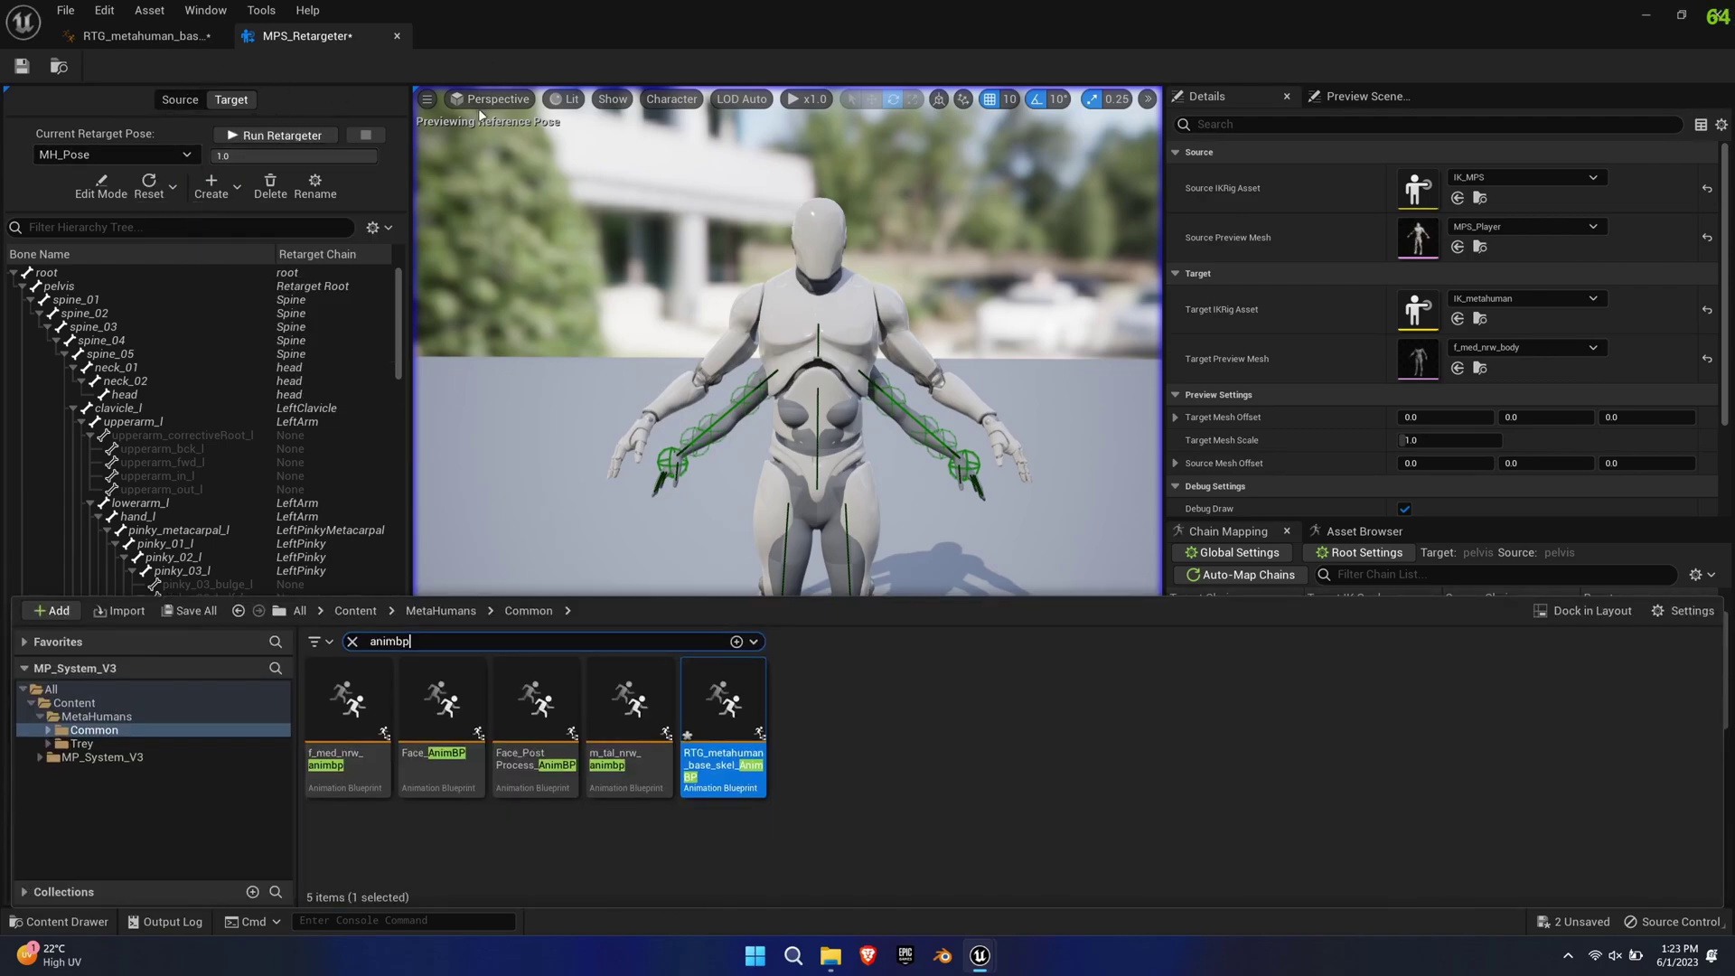
left_click(145, 759)
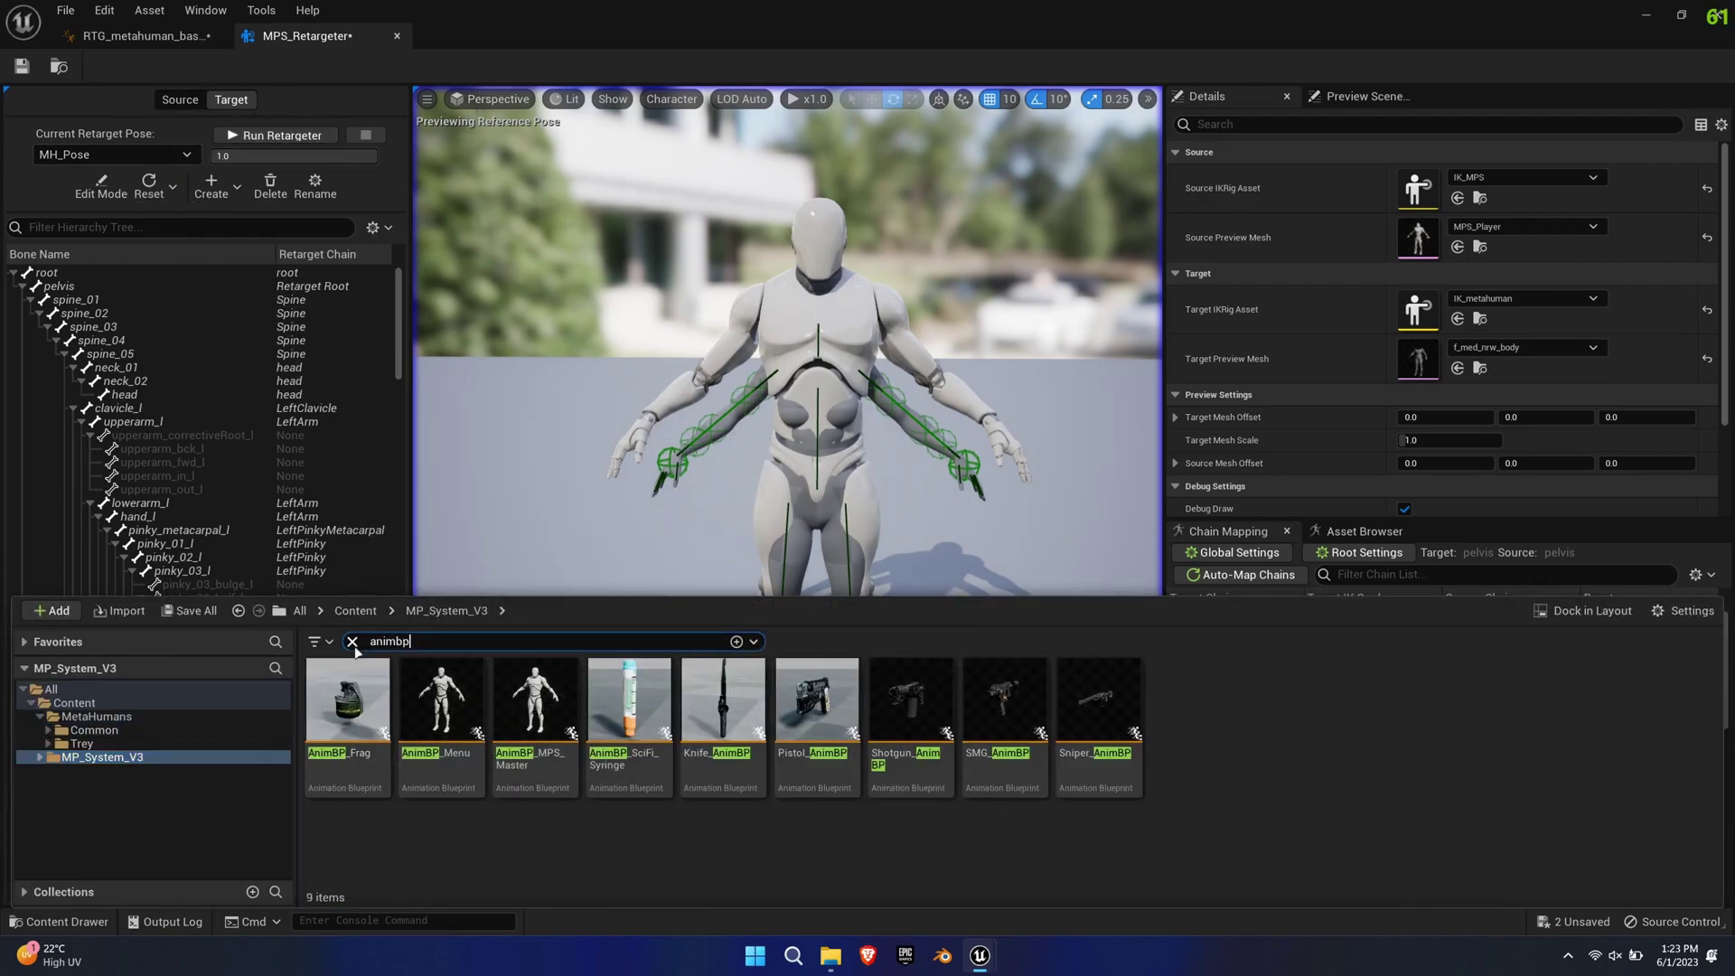
left_click(352, 641)
double_click(470, 723)
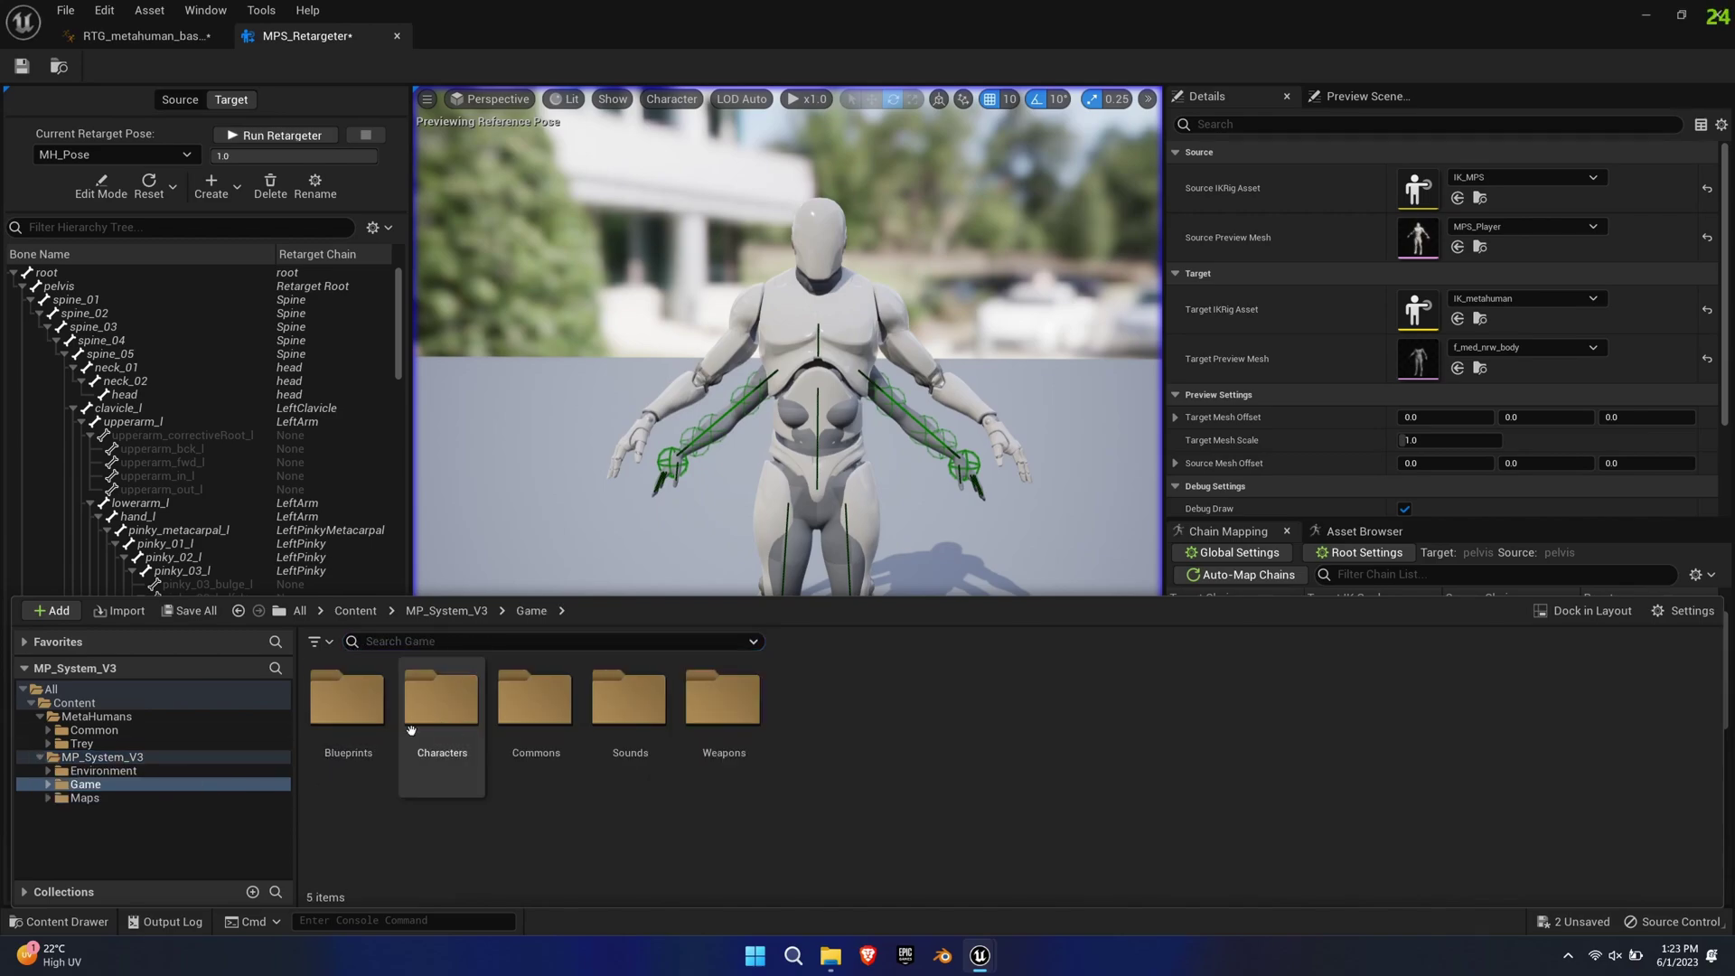
left_click(475, 733)
double_click(475, 734)
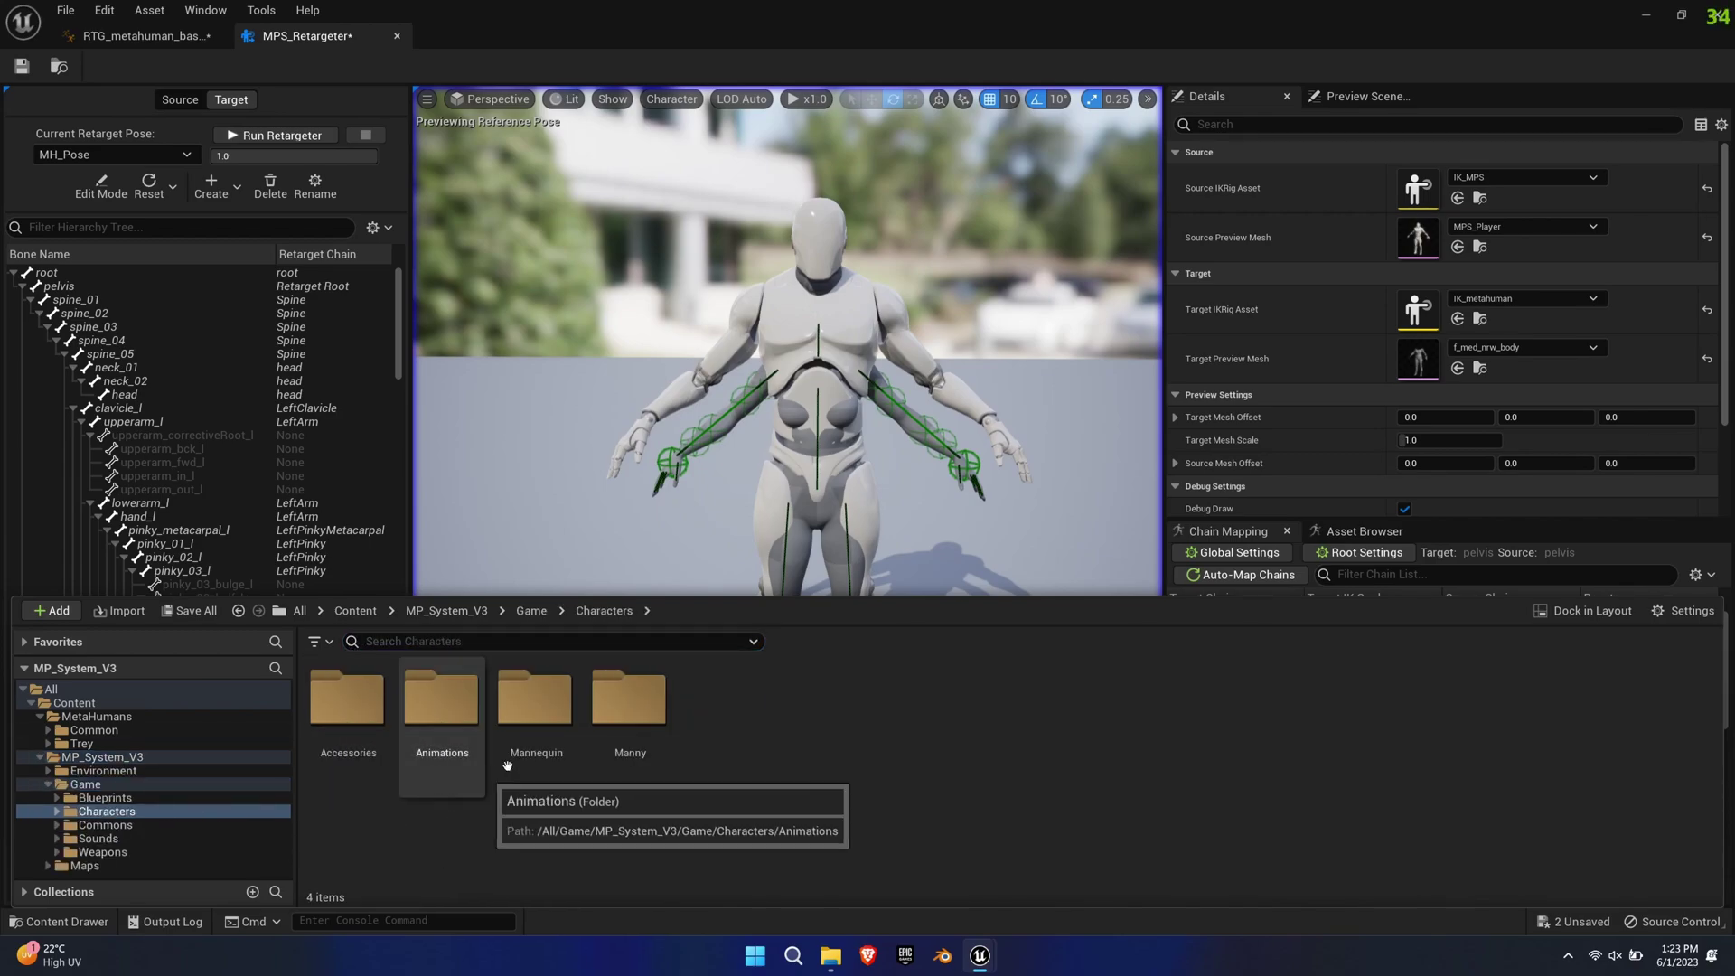
double_click(466, 723)
double_click(536, 714)
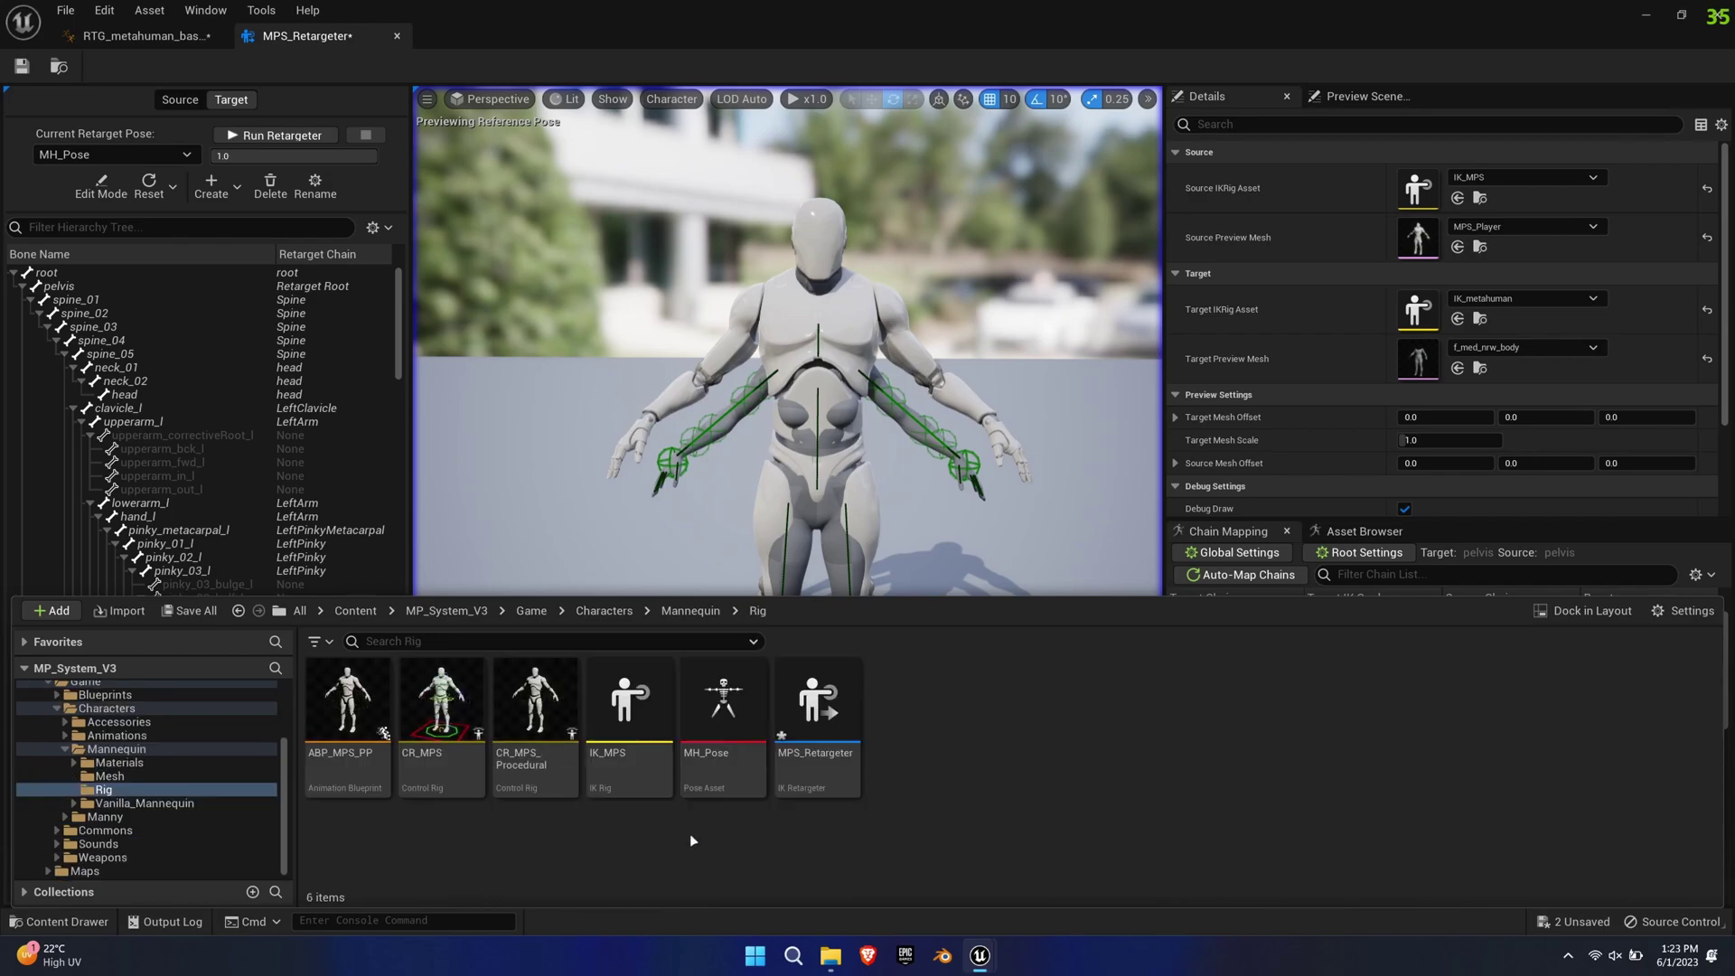
left_click(723, 768)
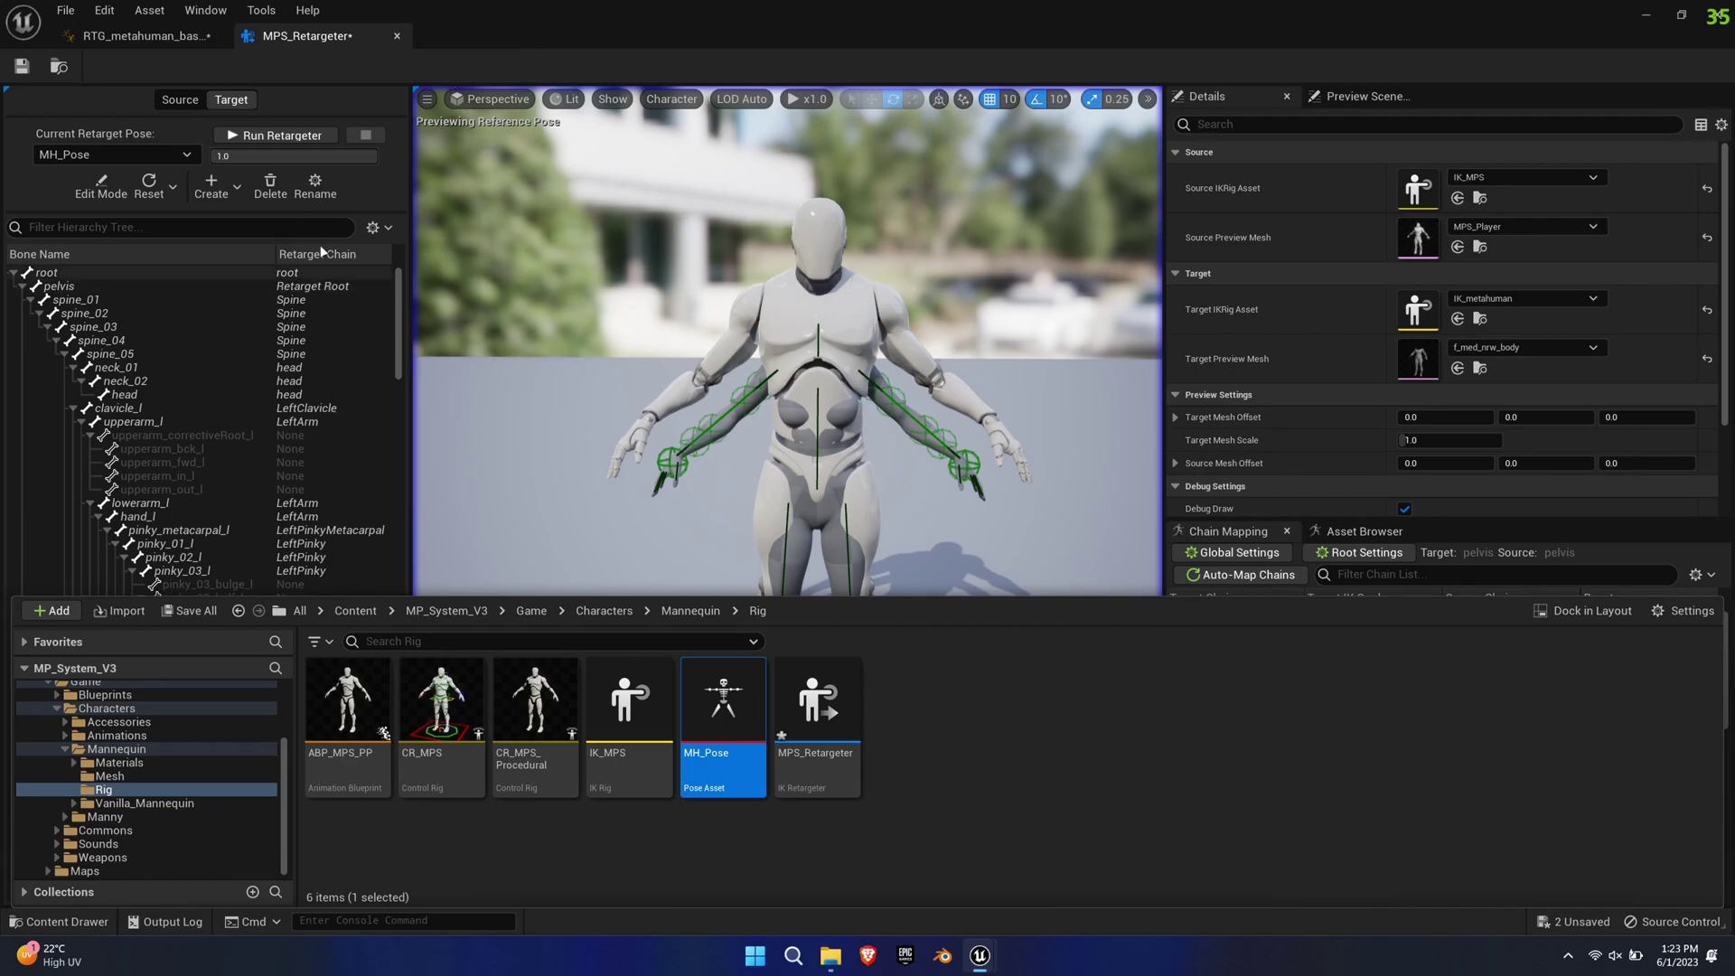
- Run the retargeter and set the Target Preview Mesh to m_tal_nrw_body
left_click(276, 137)
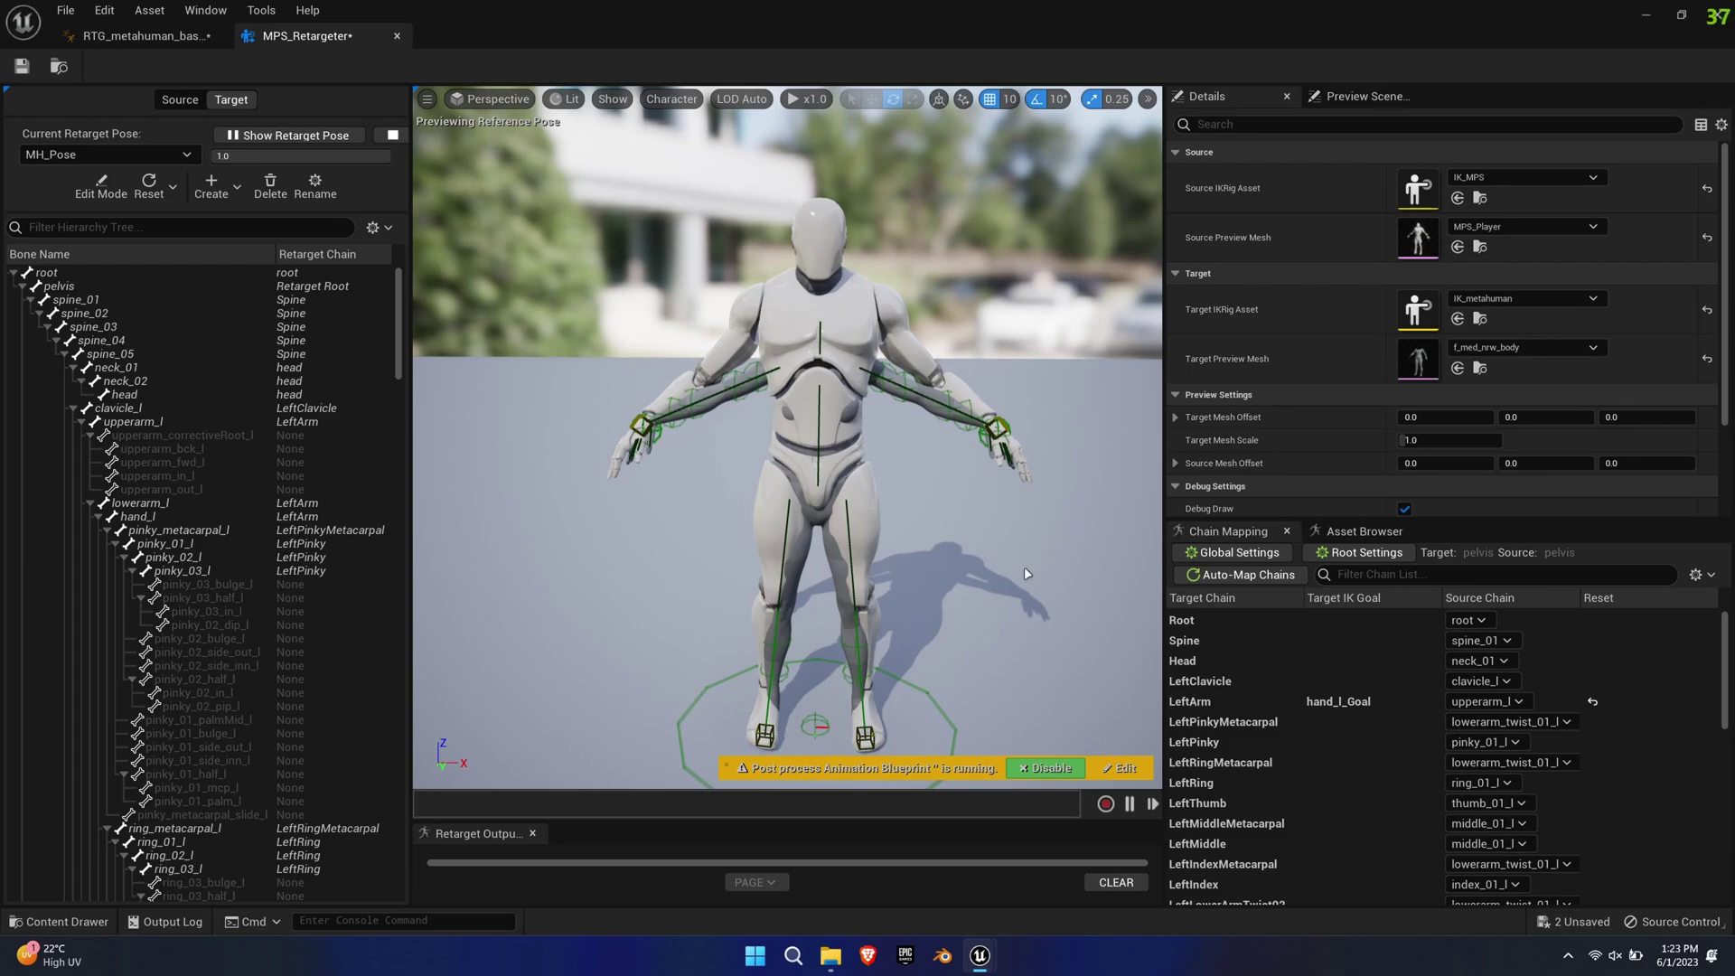
left_click(1508, 349)
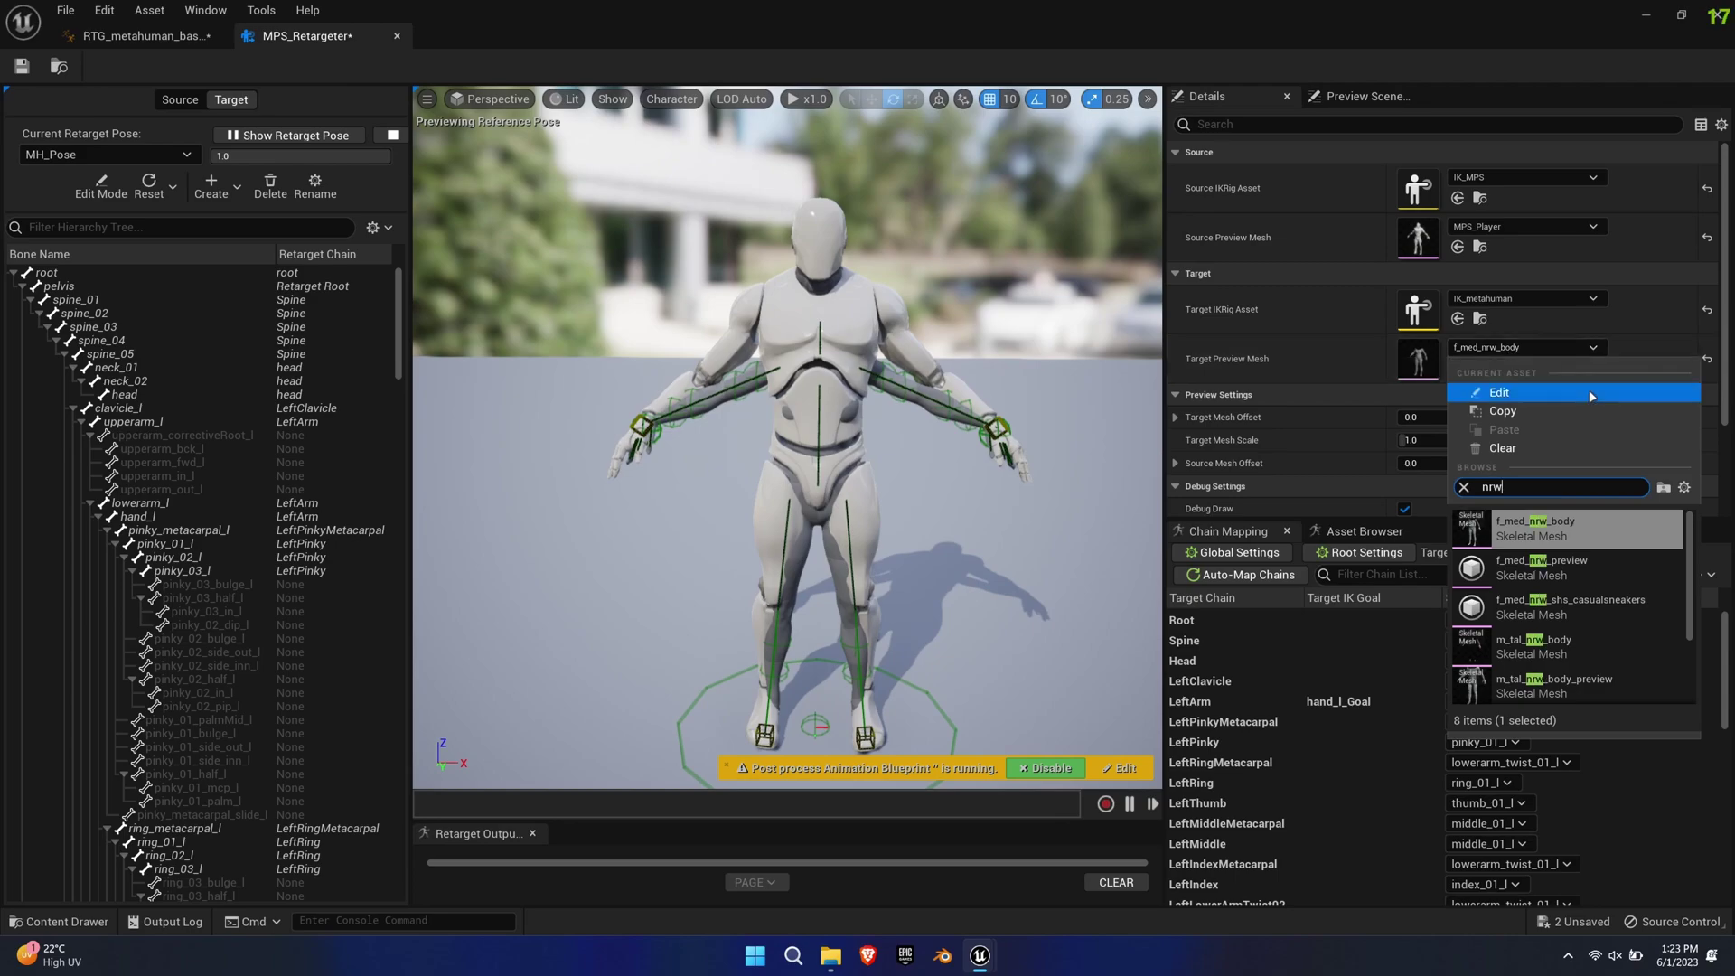
left_click(1590, 647)
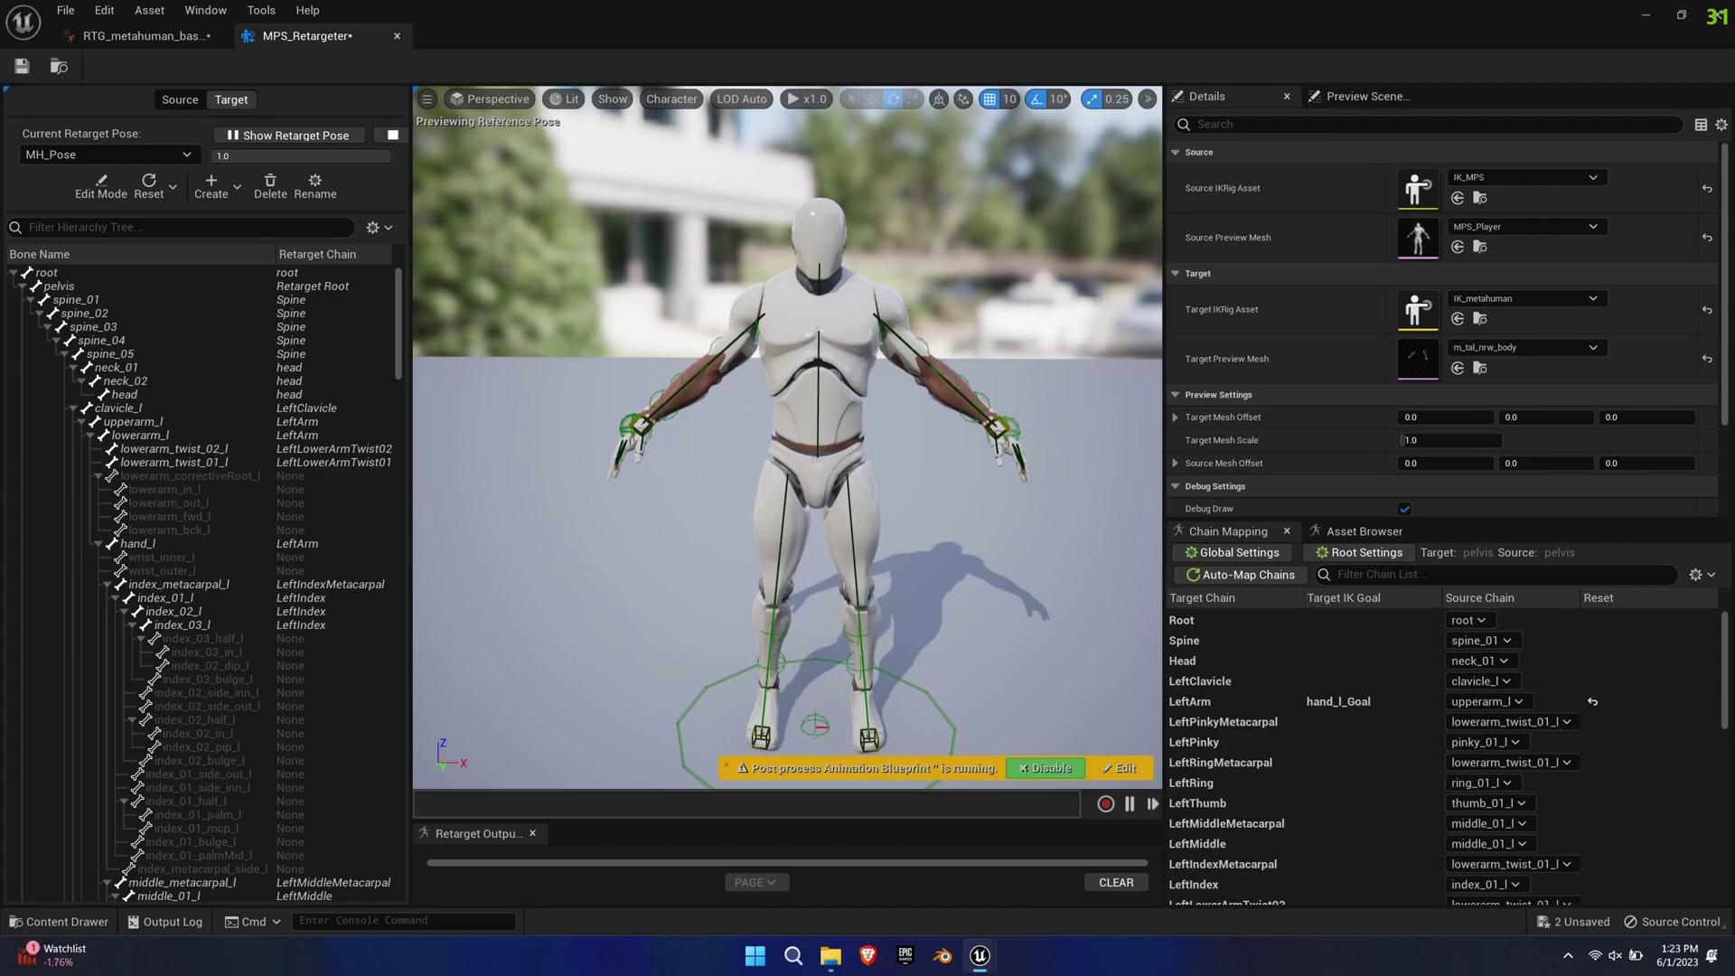
- Inspect how the MetaHuman body's hands and arms align with the source mesh, and close the retargeter
right_click_drag(840, 438, 700, 466)
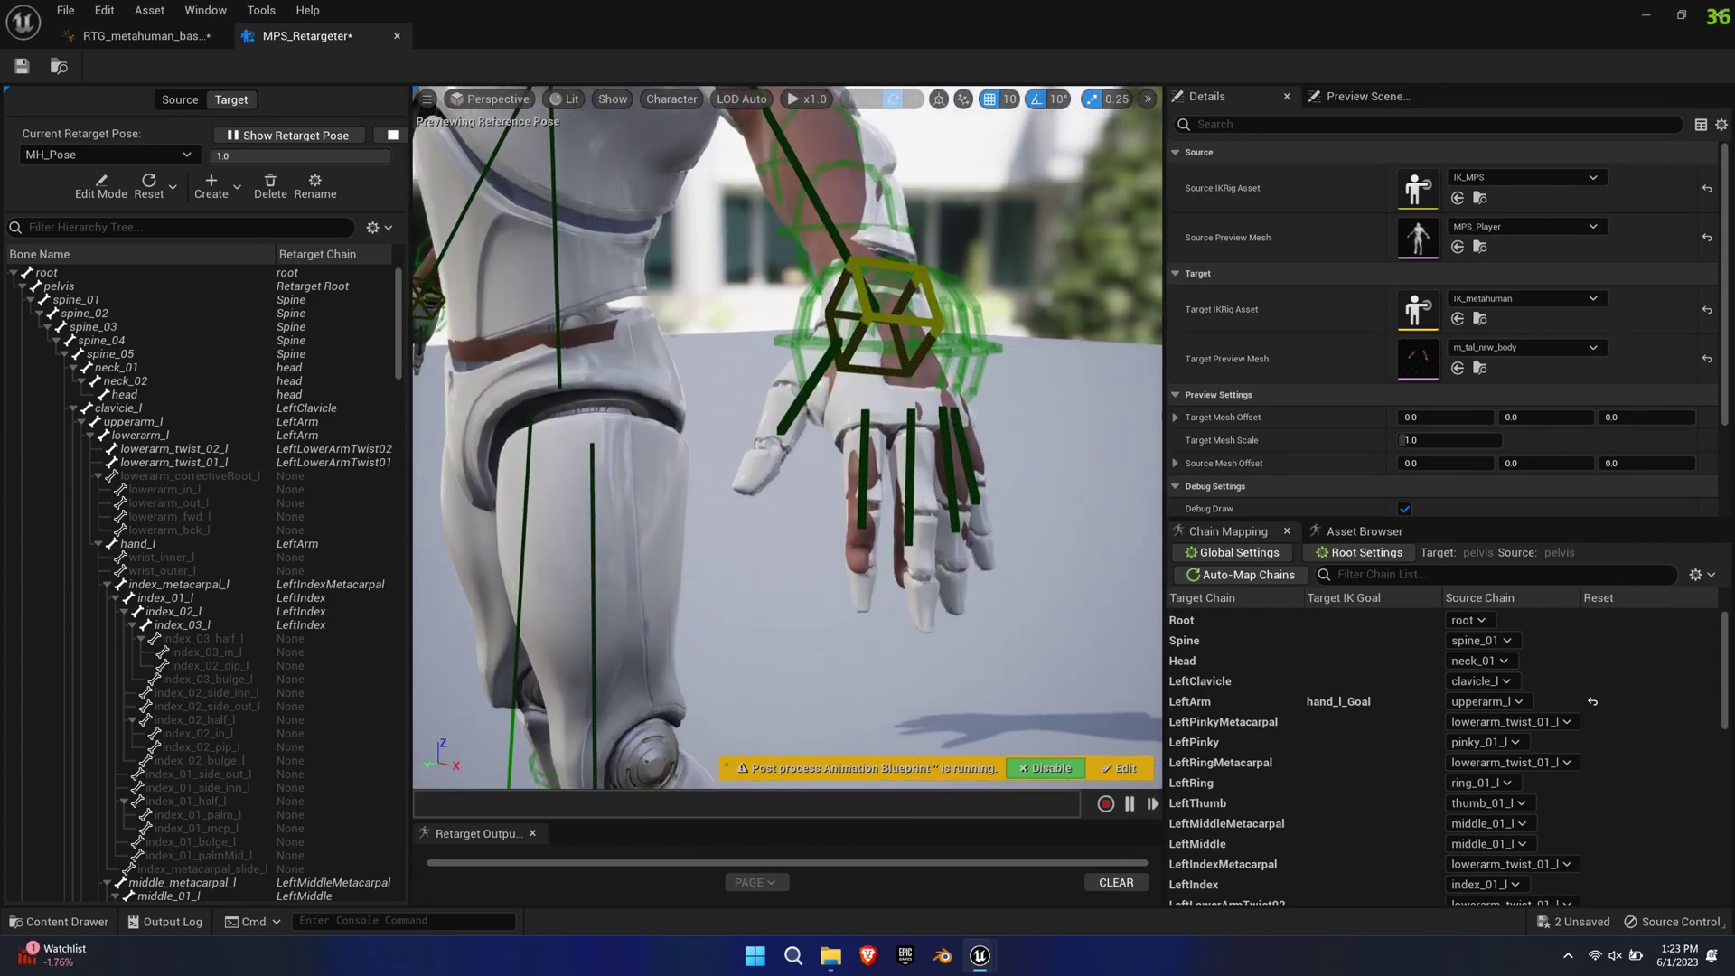
right_click_drag(964, 573, 737, 565)
right_click_drag(920, 548, 1129, 548)
right_click_drag(813, 470, 696, 484)
right_click_drag(872, 526, 867, 525)
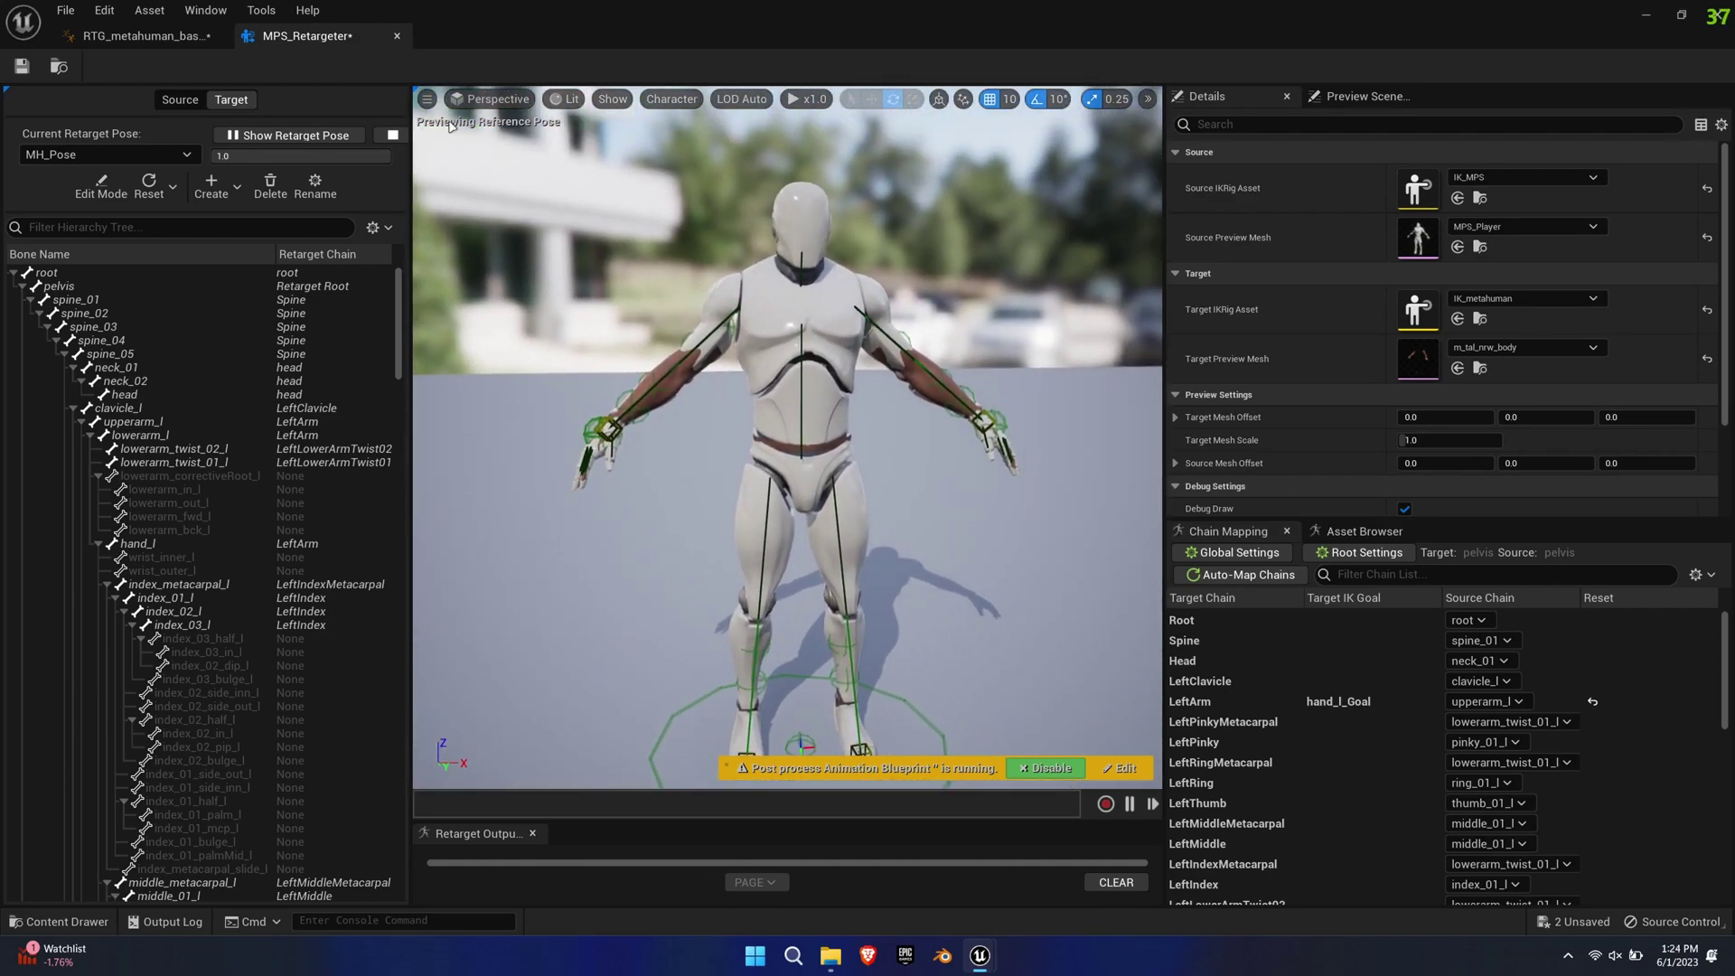
middle_click(347, 41)
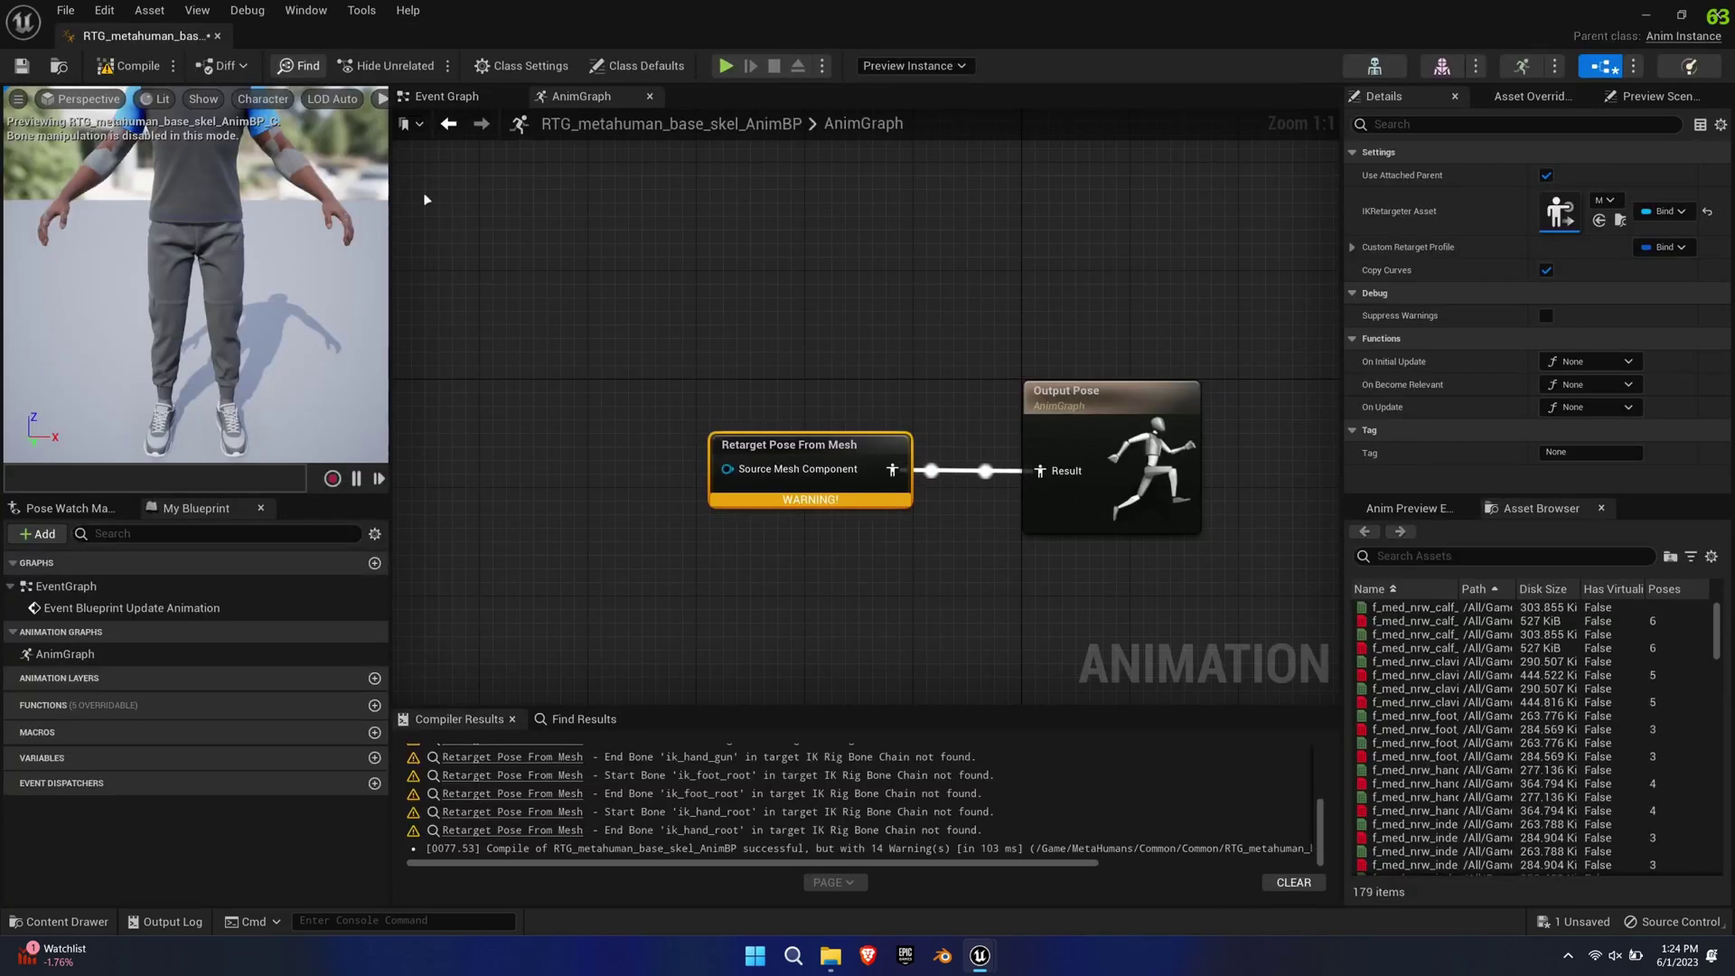
- Compile the RTG_metahuman_base_skel_AnimBP animation blueprint
left_click(131, 65)
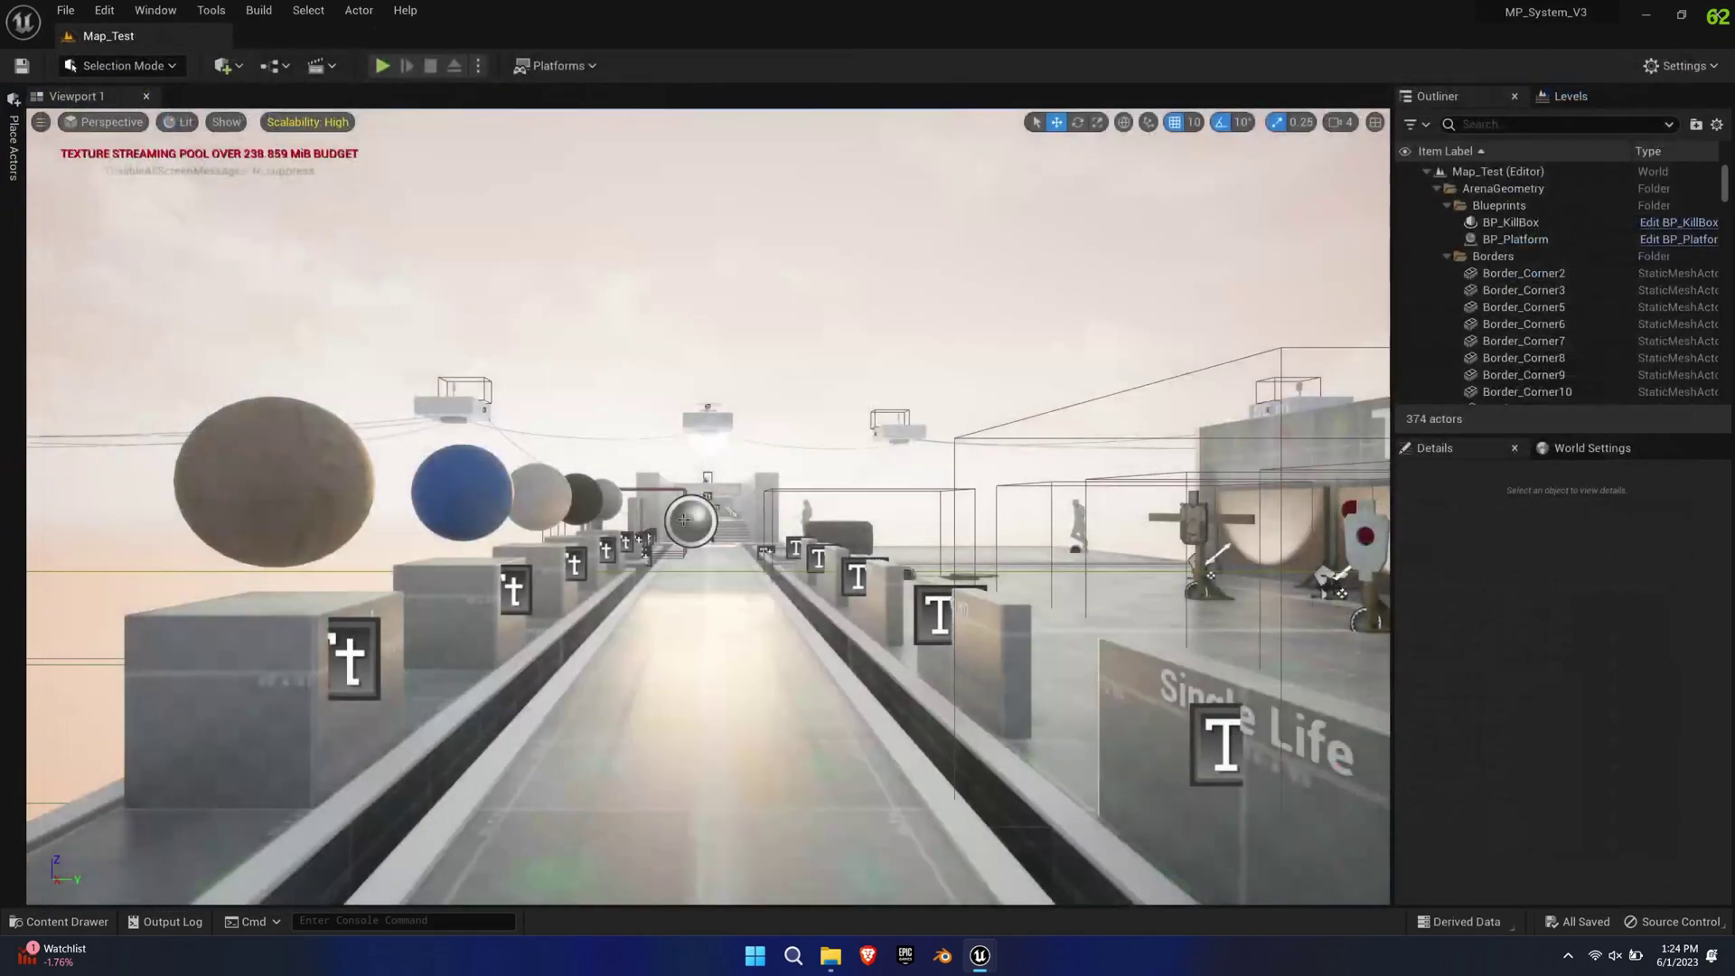
- Duplicate CBP_MPS_A in MP_System_V3/Game/Blueprints and name the copy CBP_MPS_MH
key("ctrl+space")
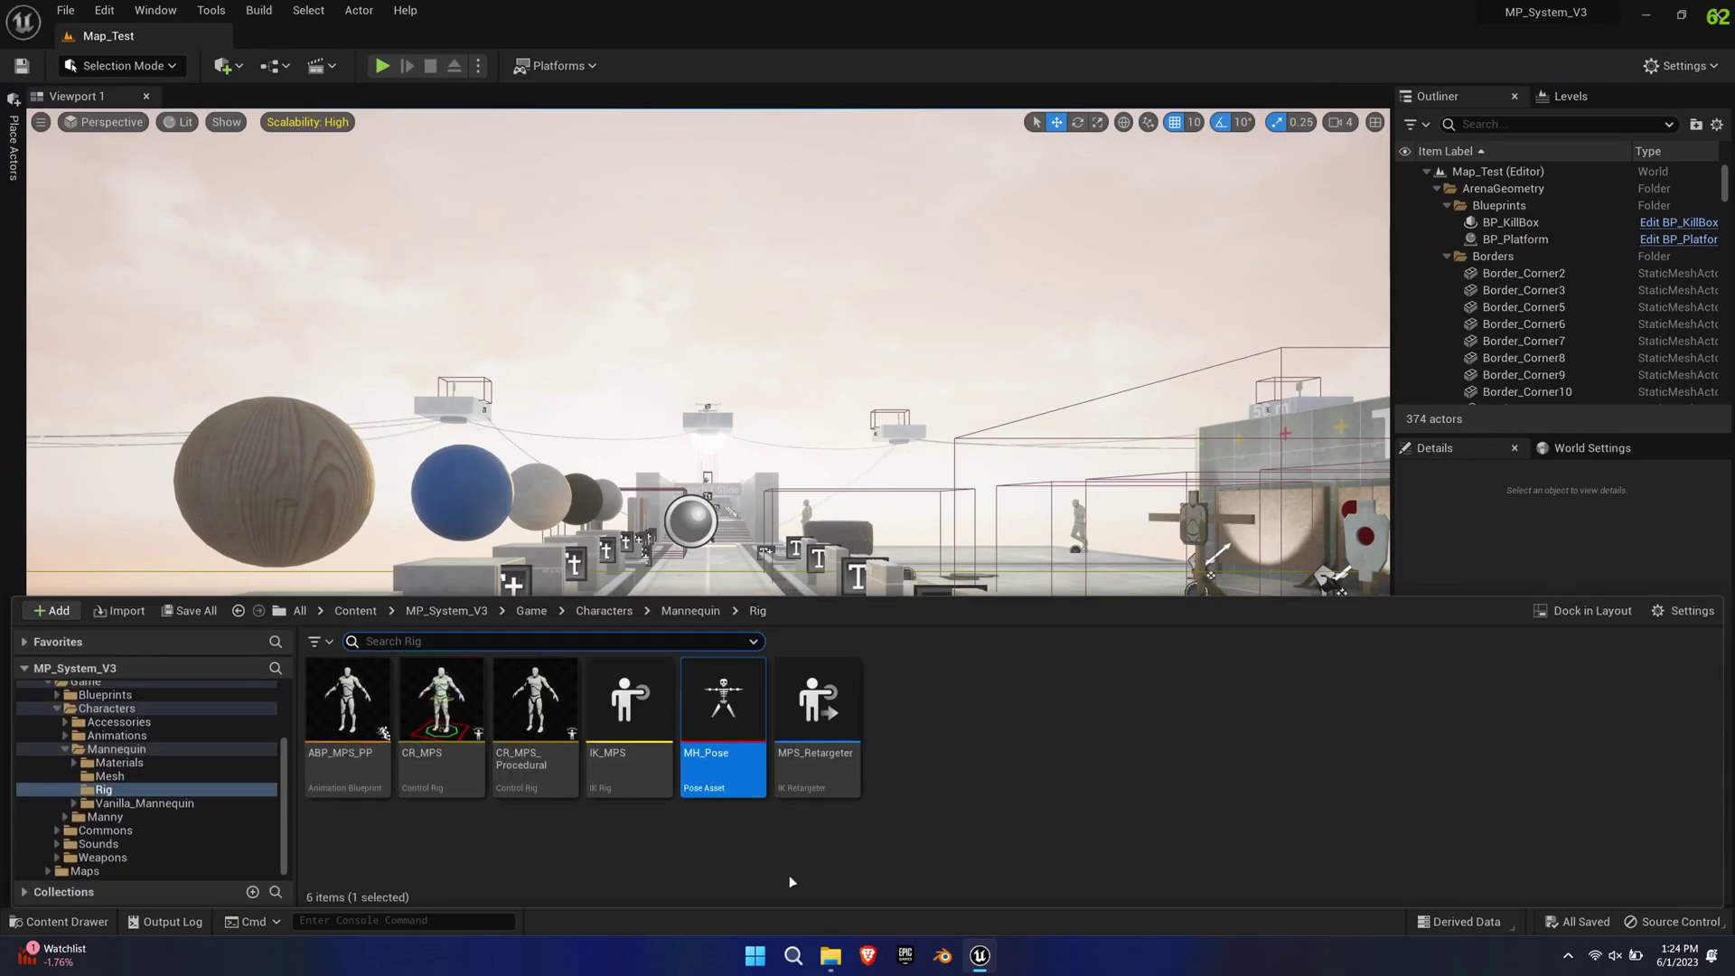
scroll(208, 802, "up", 1)
left_click(104, 722)
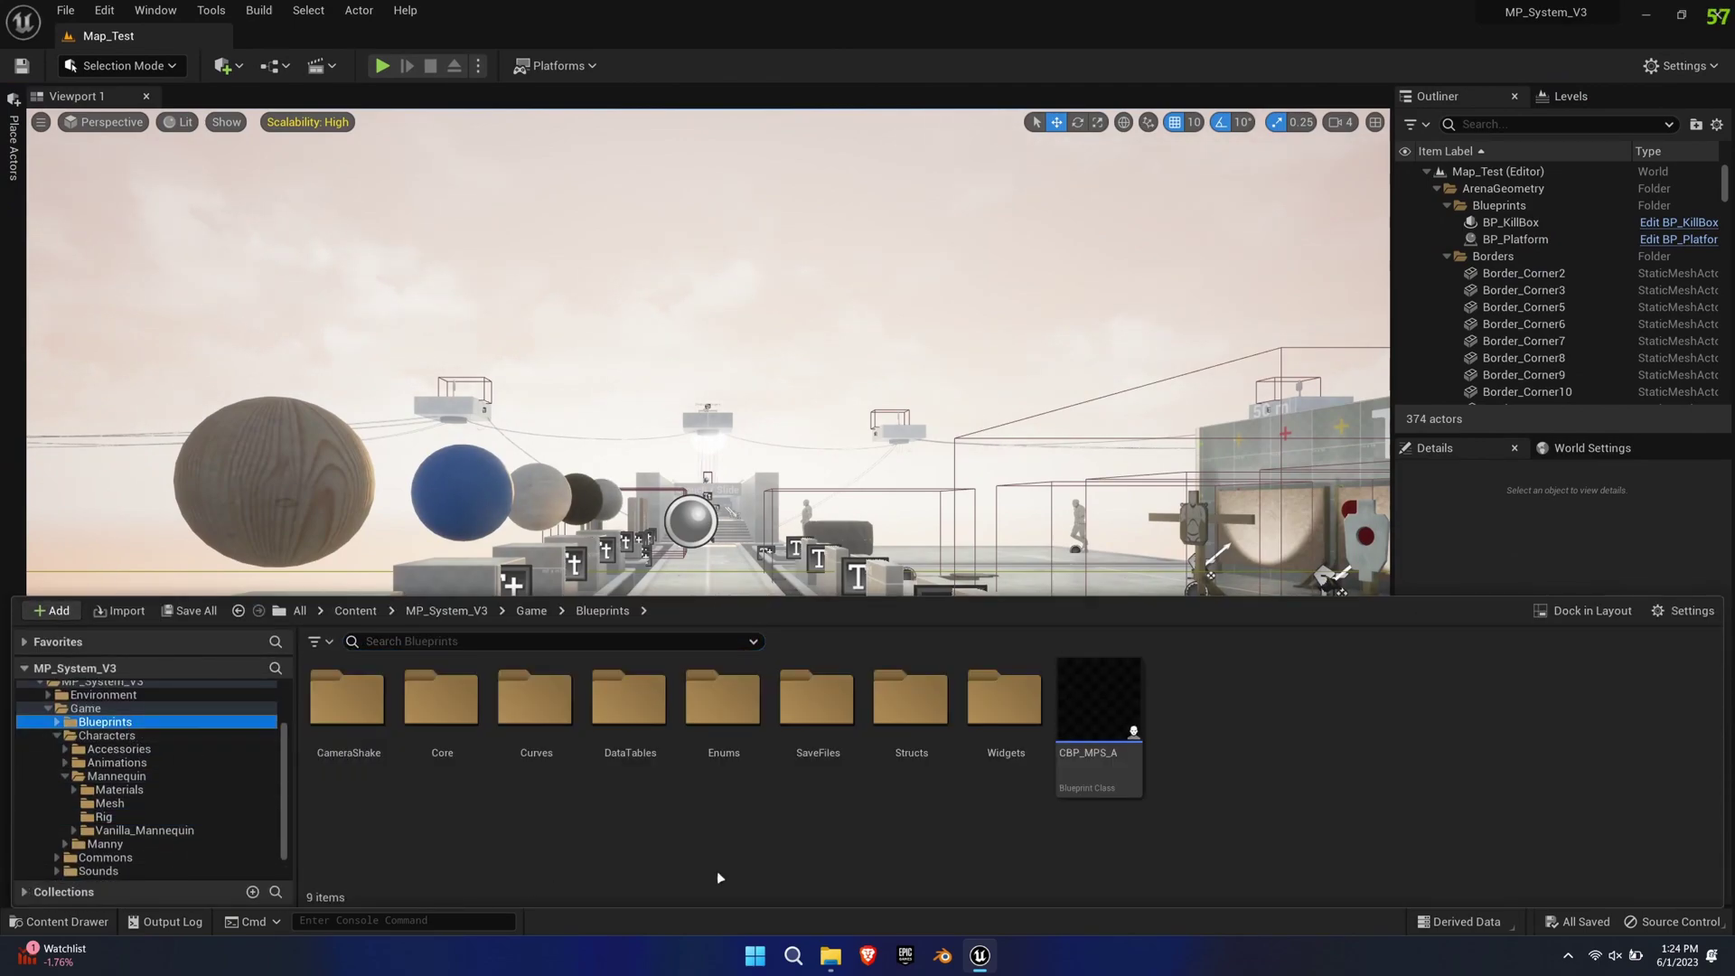
left_click(1099, 700)
key("ctrl+d")
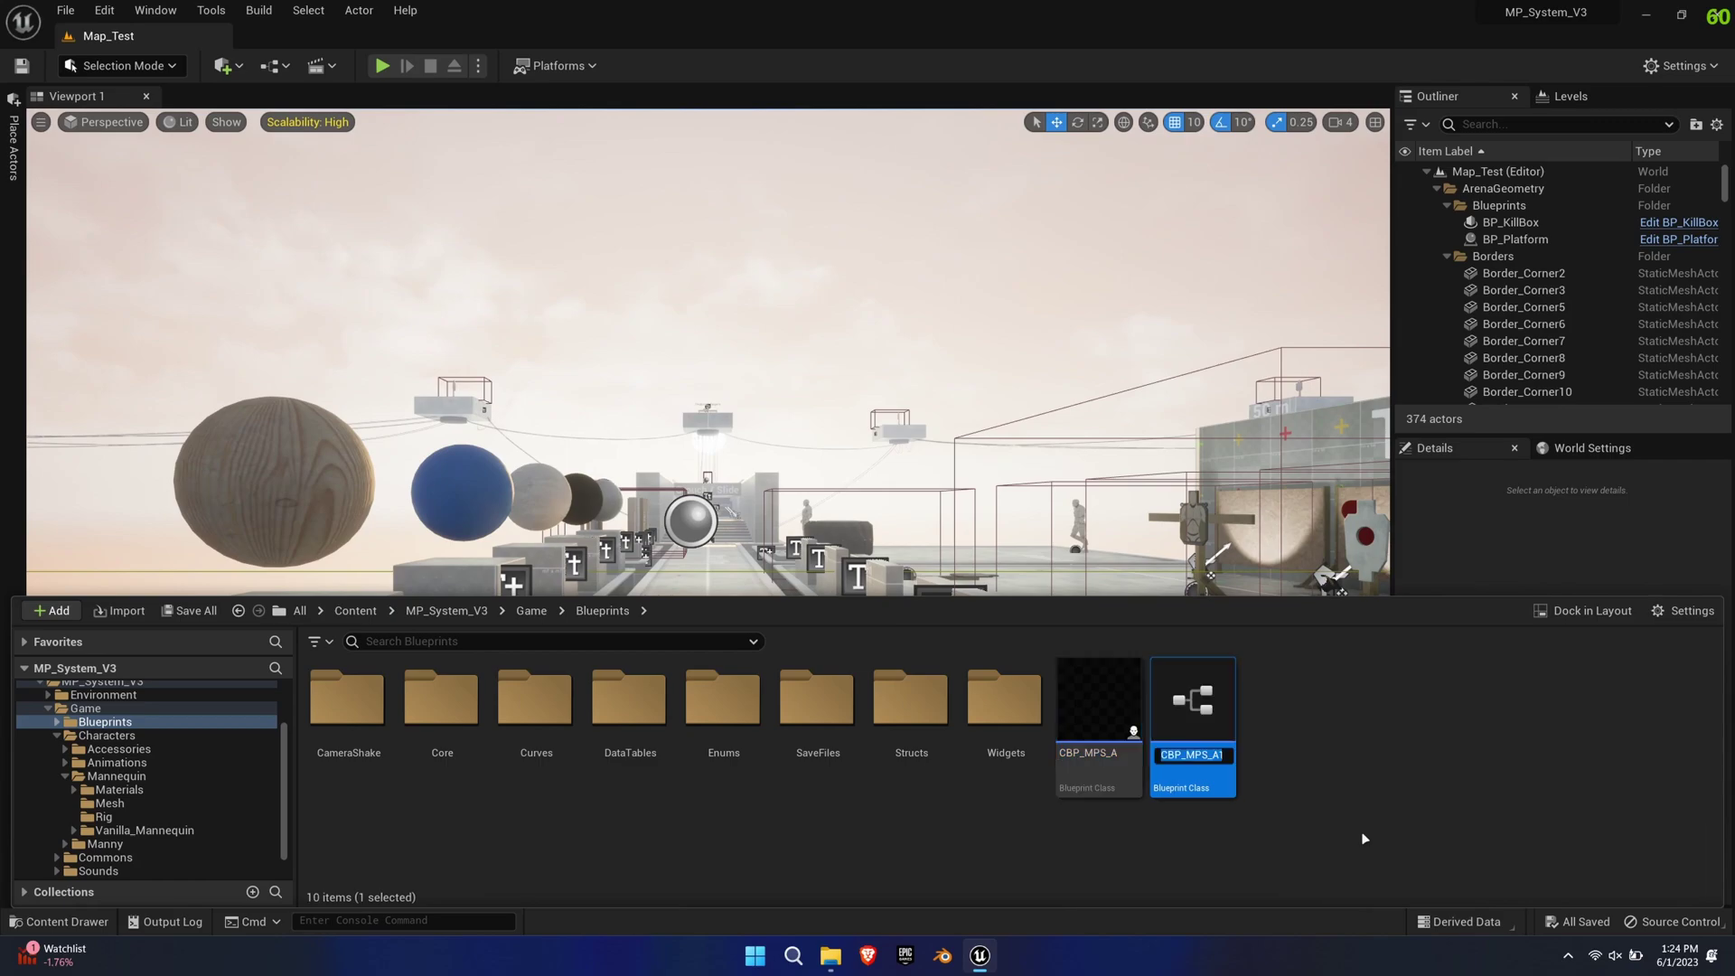
left_click_drag(1214, 753, 1274, 775)
type("MH")
key("Return")
left_click(1272, 772)
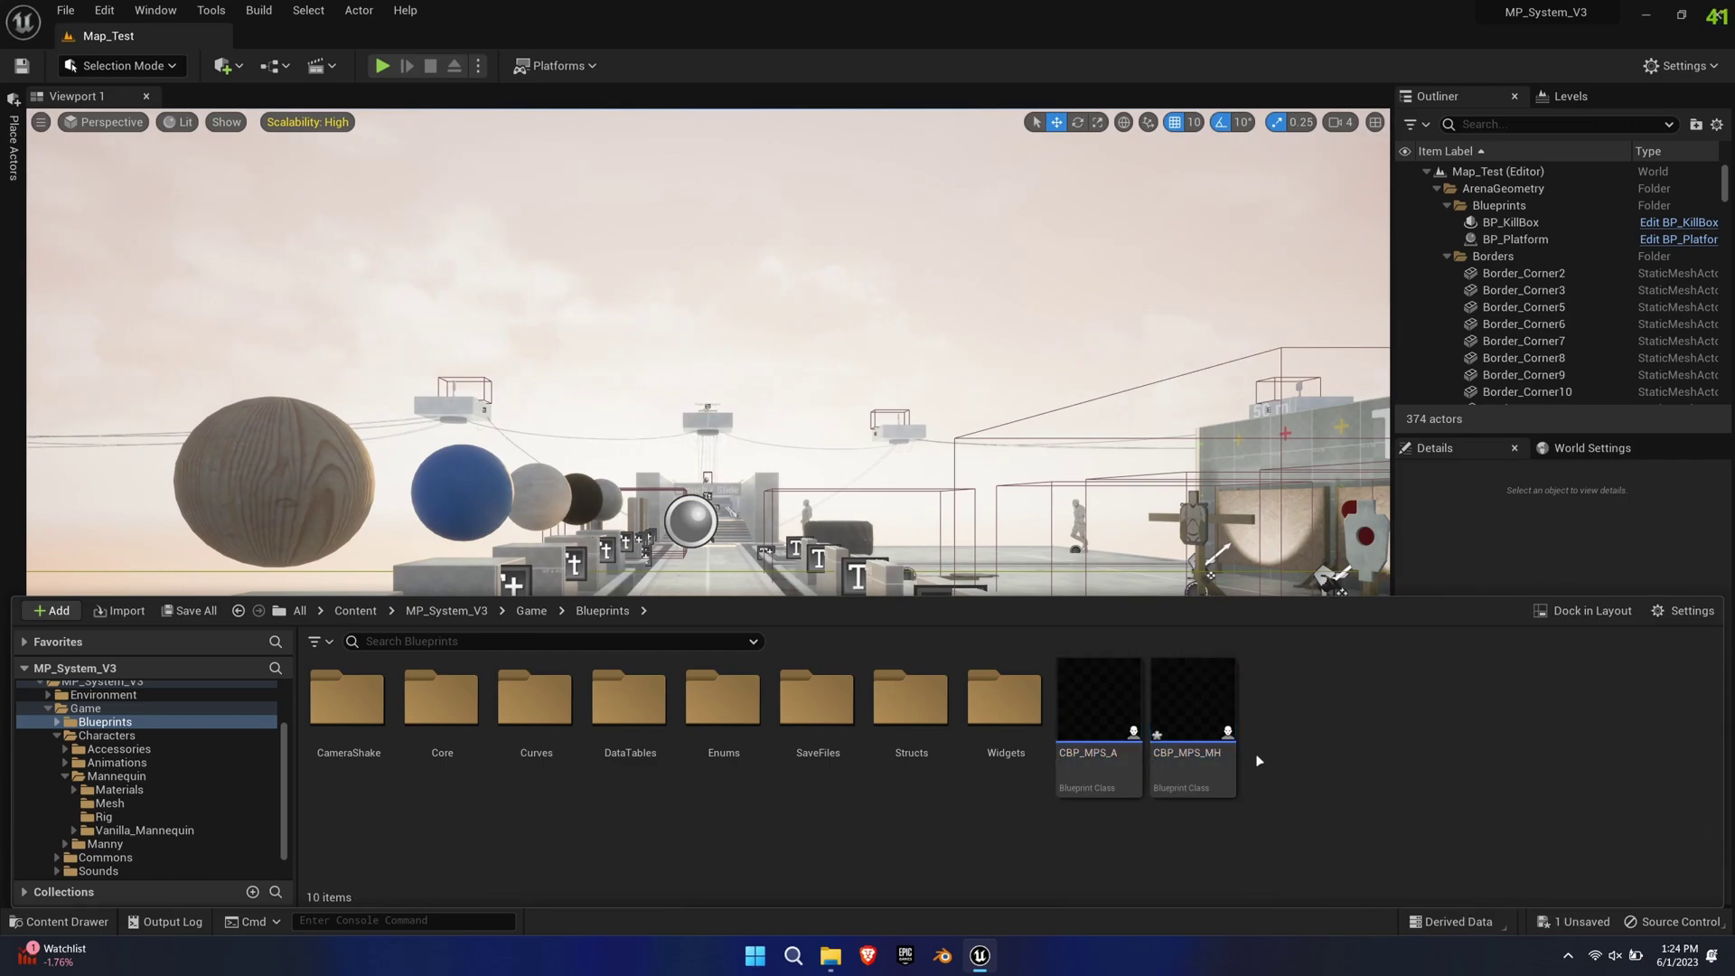
- Open CBP_MPS_MH and delete every node group in its Event Graph except Setup Player Data
left_click(1176, 712)
double_click(1176, 713)
scroll(407, 497, "up", 1)
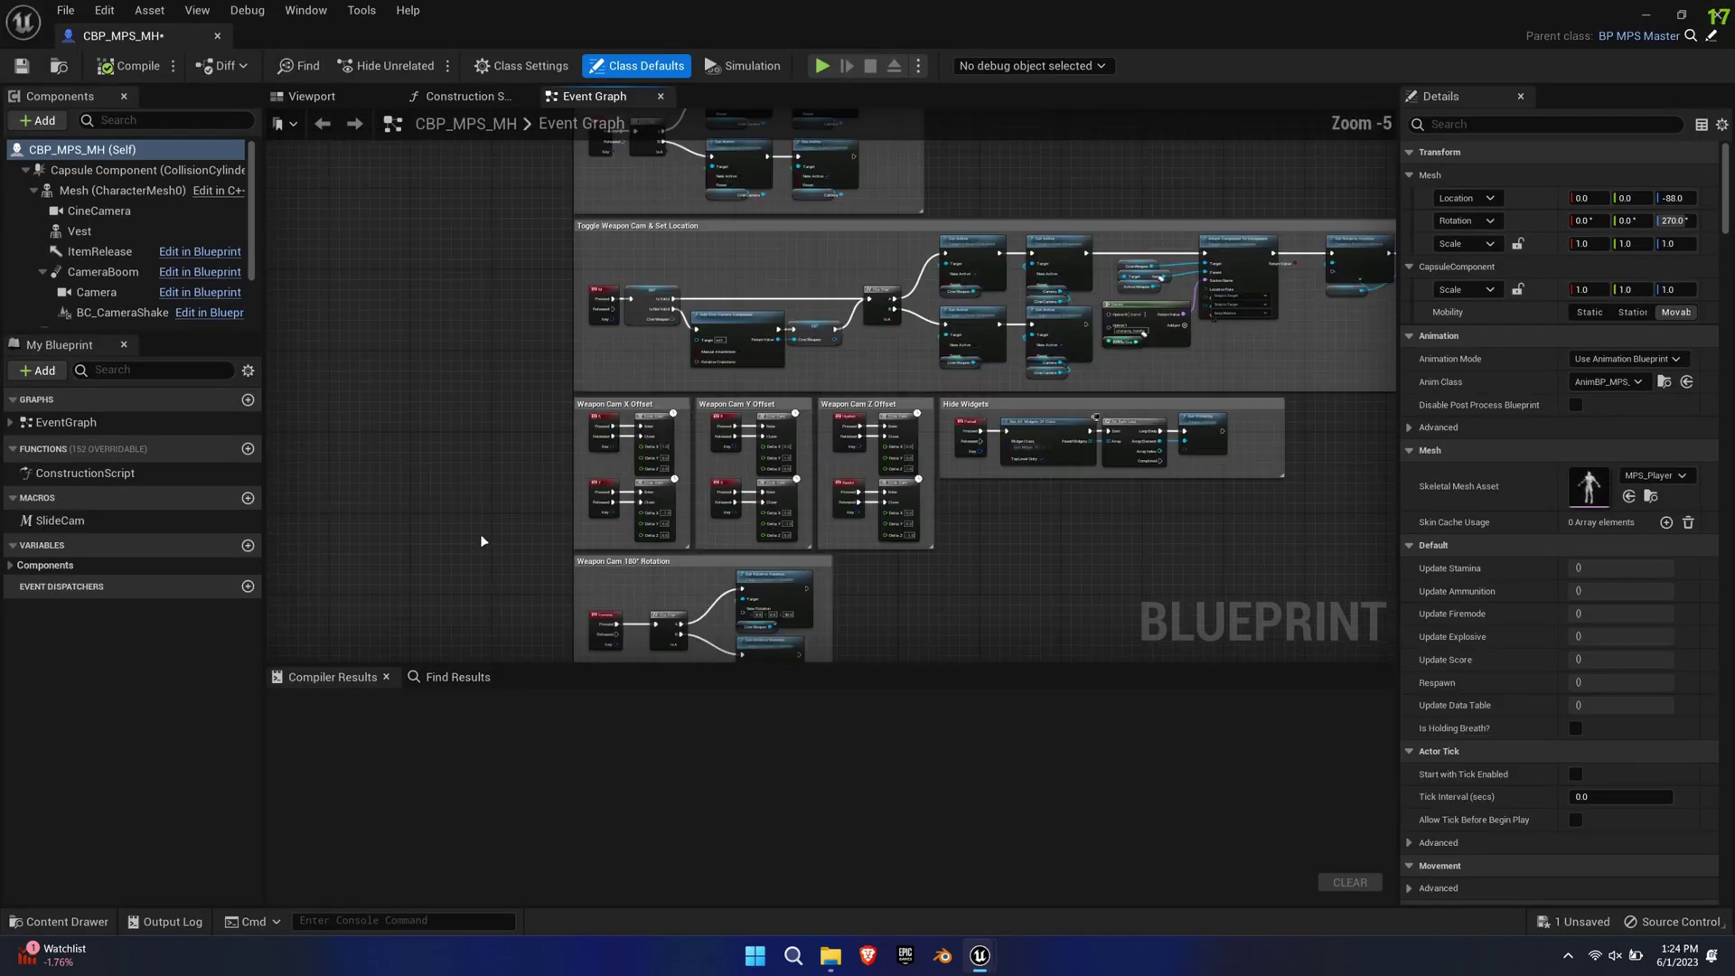
scroll(480, 542, "down", 1)
right_click_drag(491, 545, 457, 476)
left_click_drag(461, 605, 1276, 260)
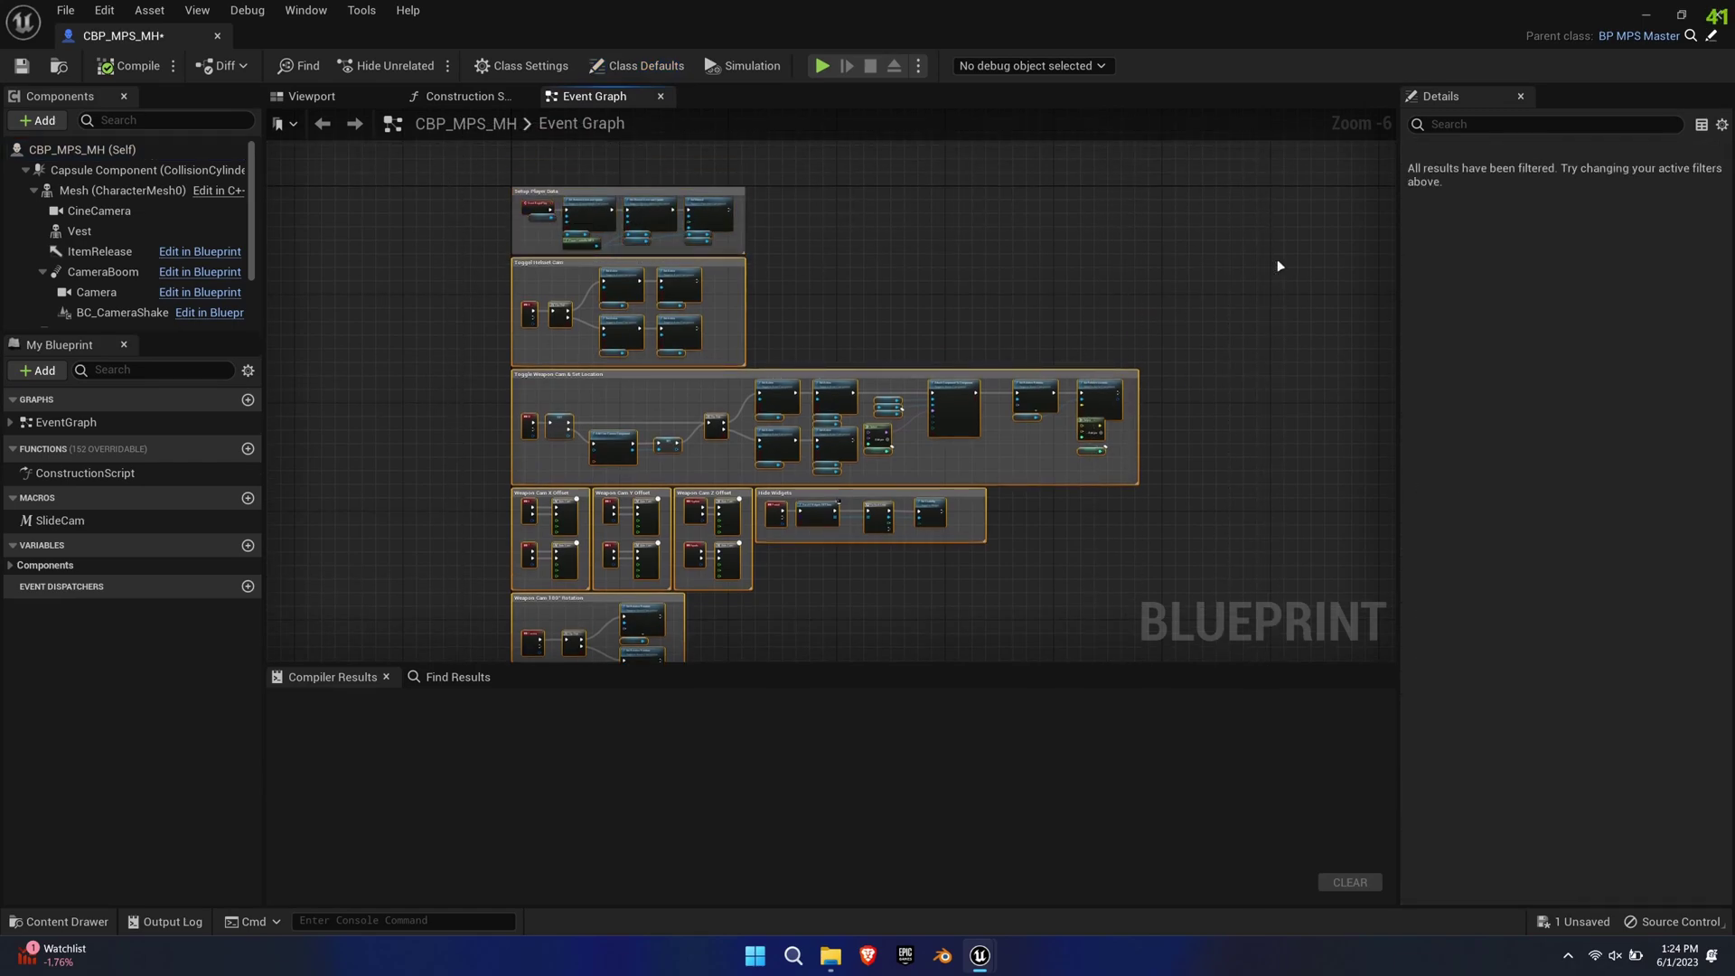
key("Delete")
- Replace the Player Main Material input of the Set Material node with MI_NoRender and compile CBP_MPS_MH
scroll(690, 186, "up", 5)
right_click_drag(560, 456, 624, 492)
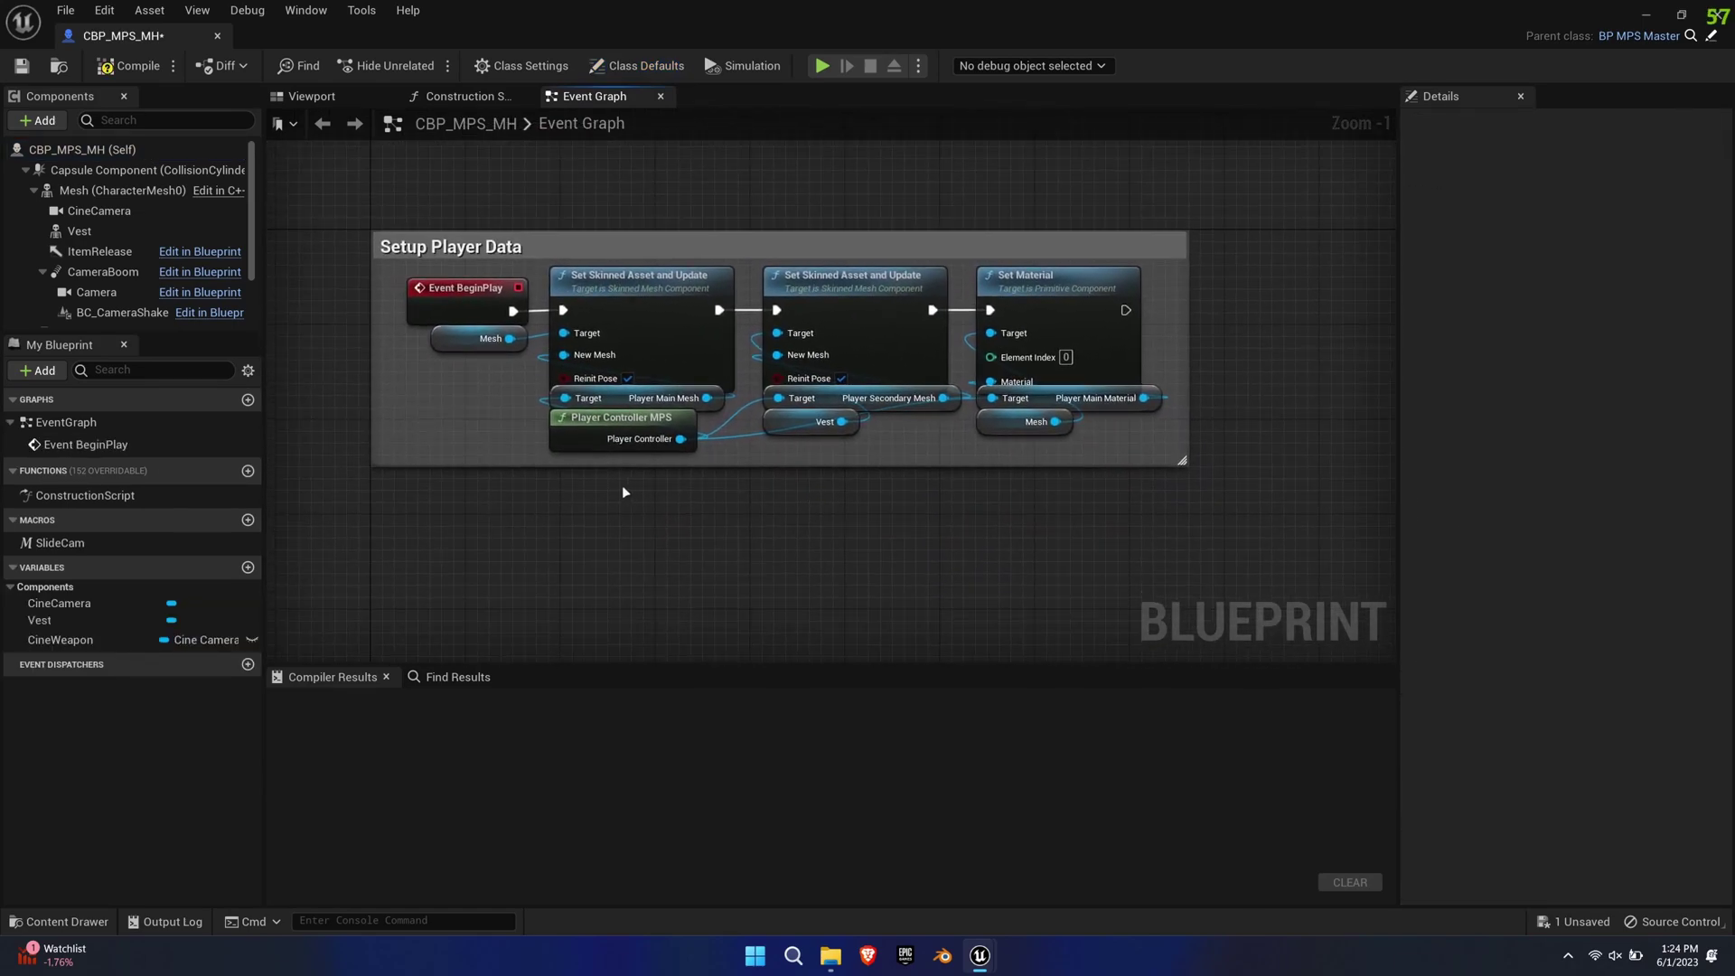
left_click(1093, 399)
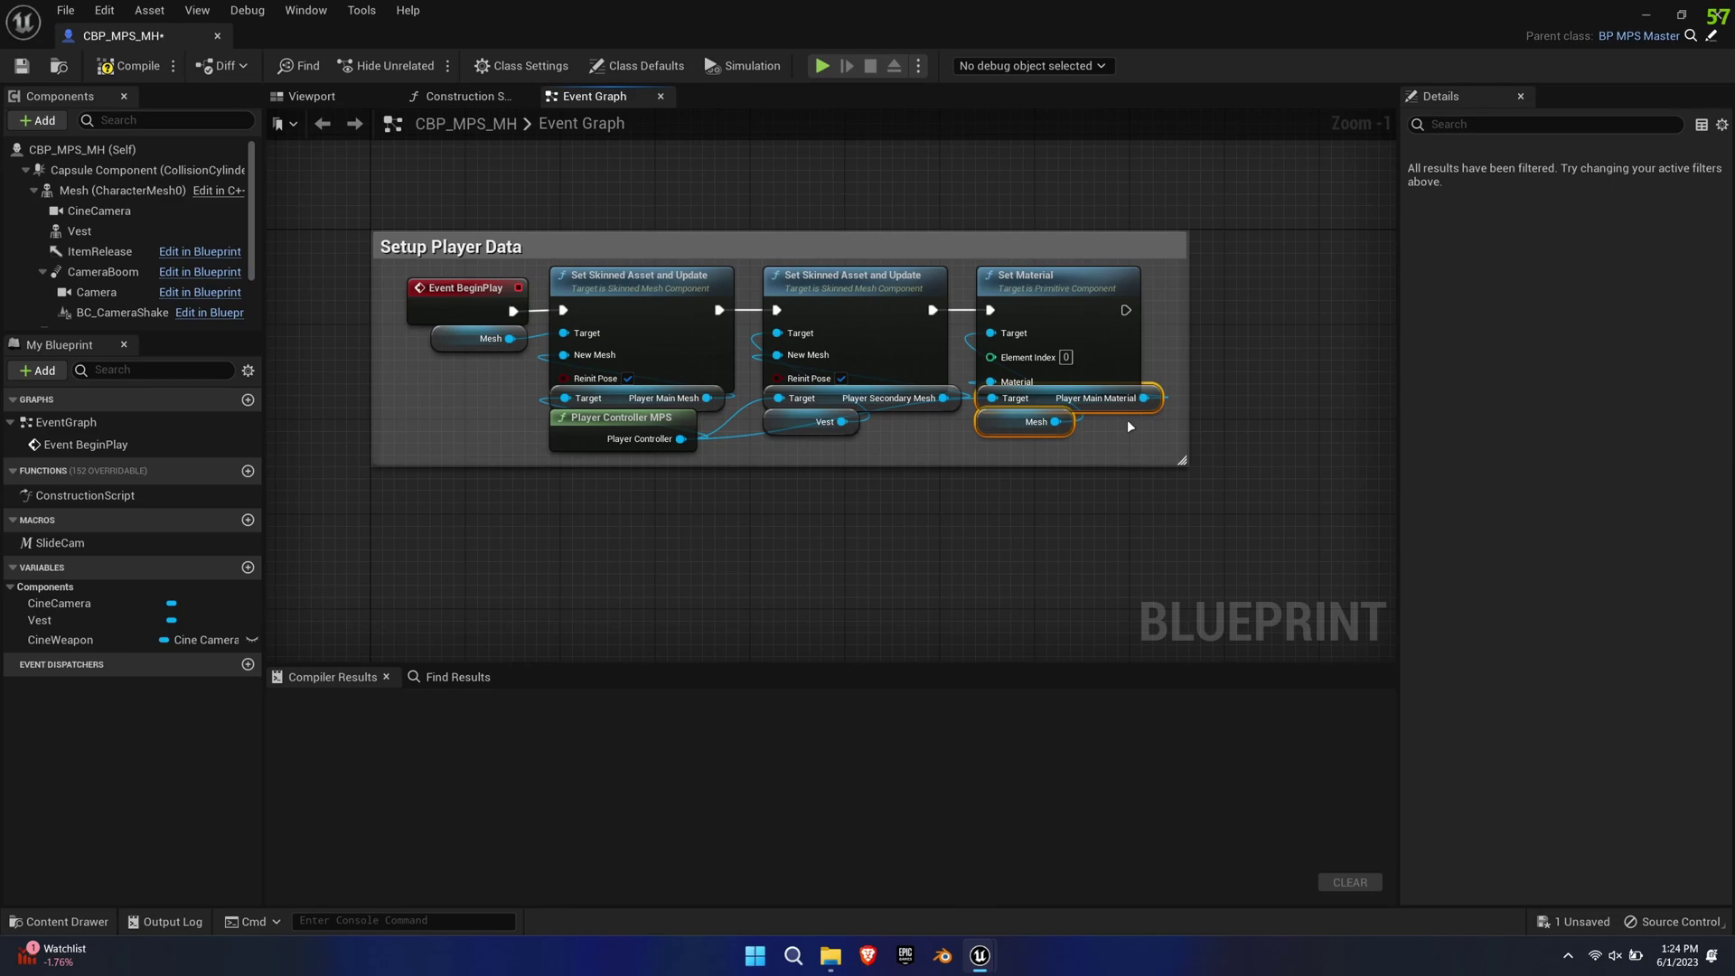
key("Delete")
left_click(1032, 396)
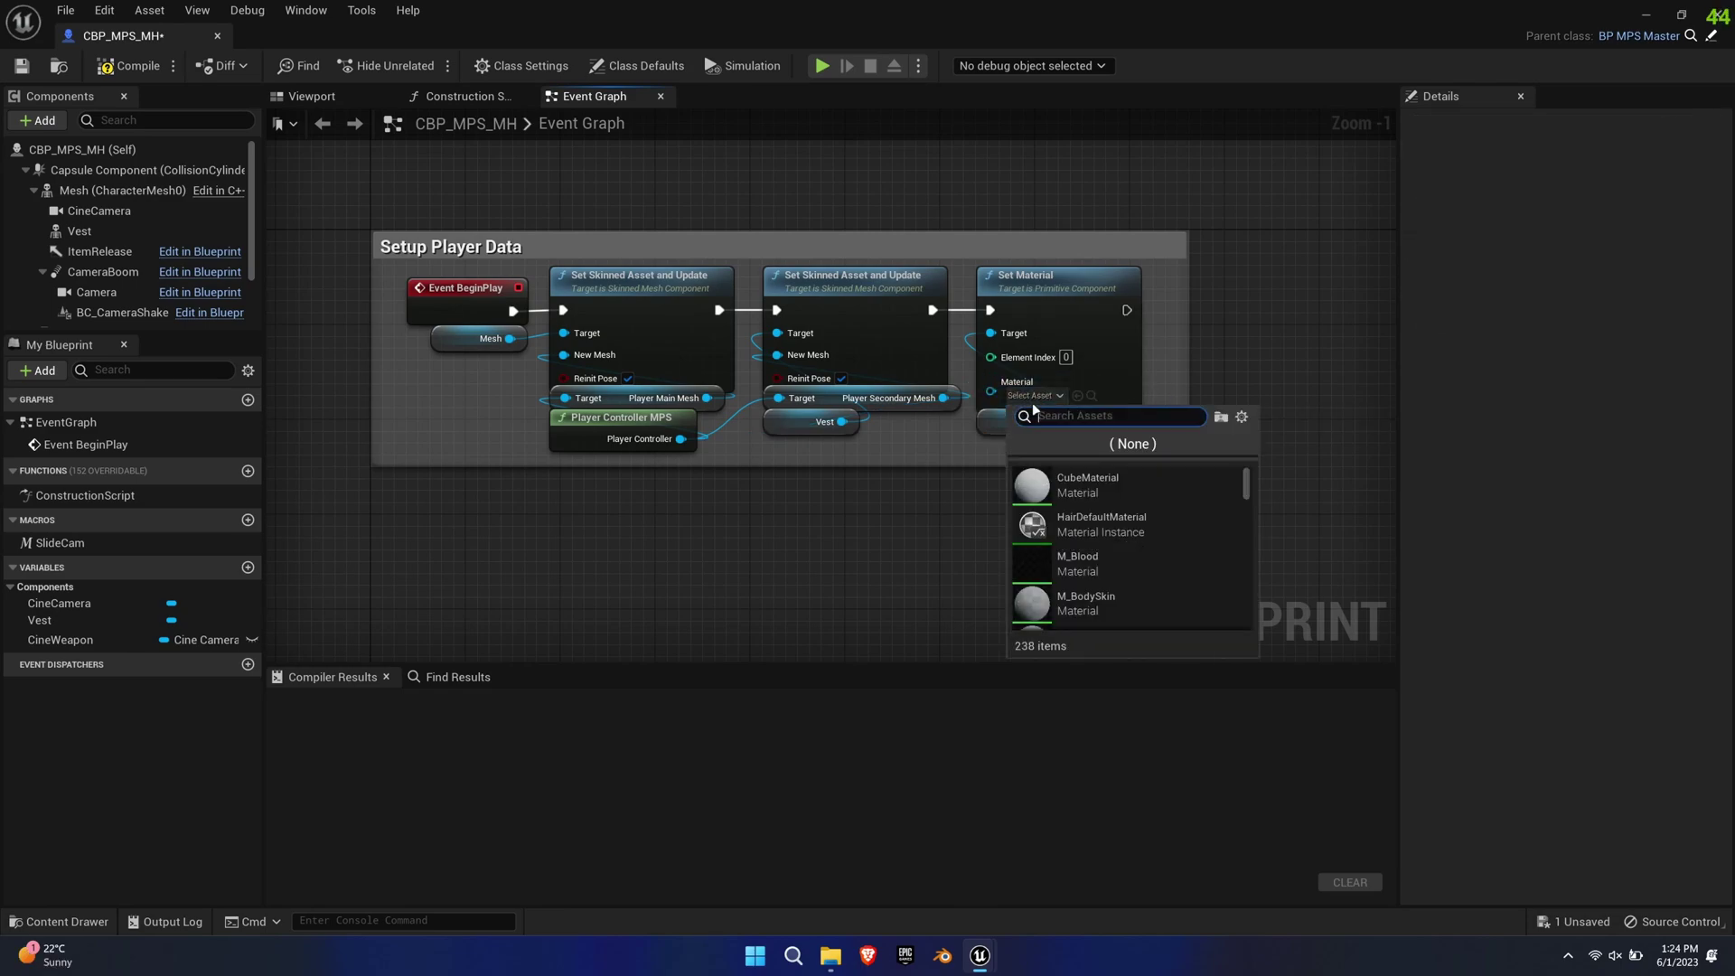
type("noren")
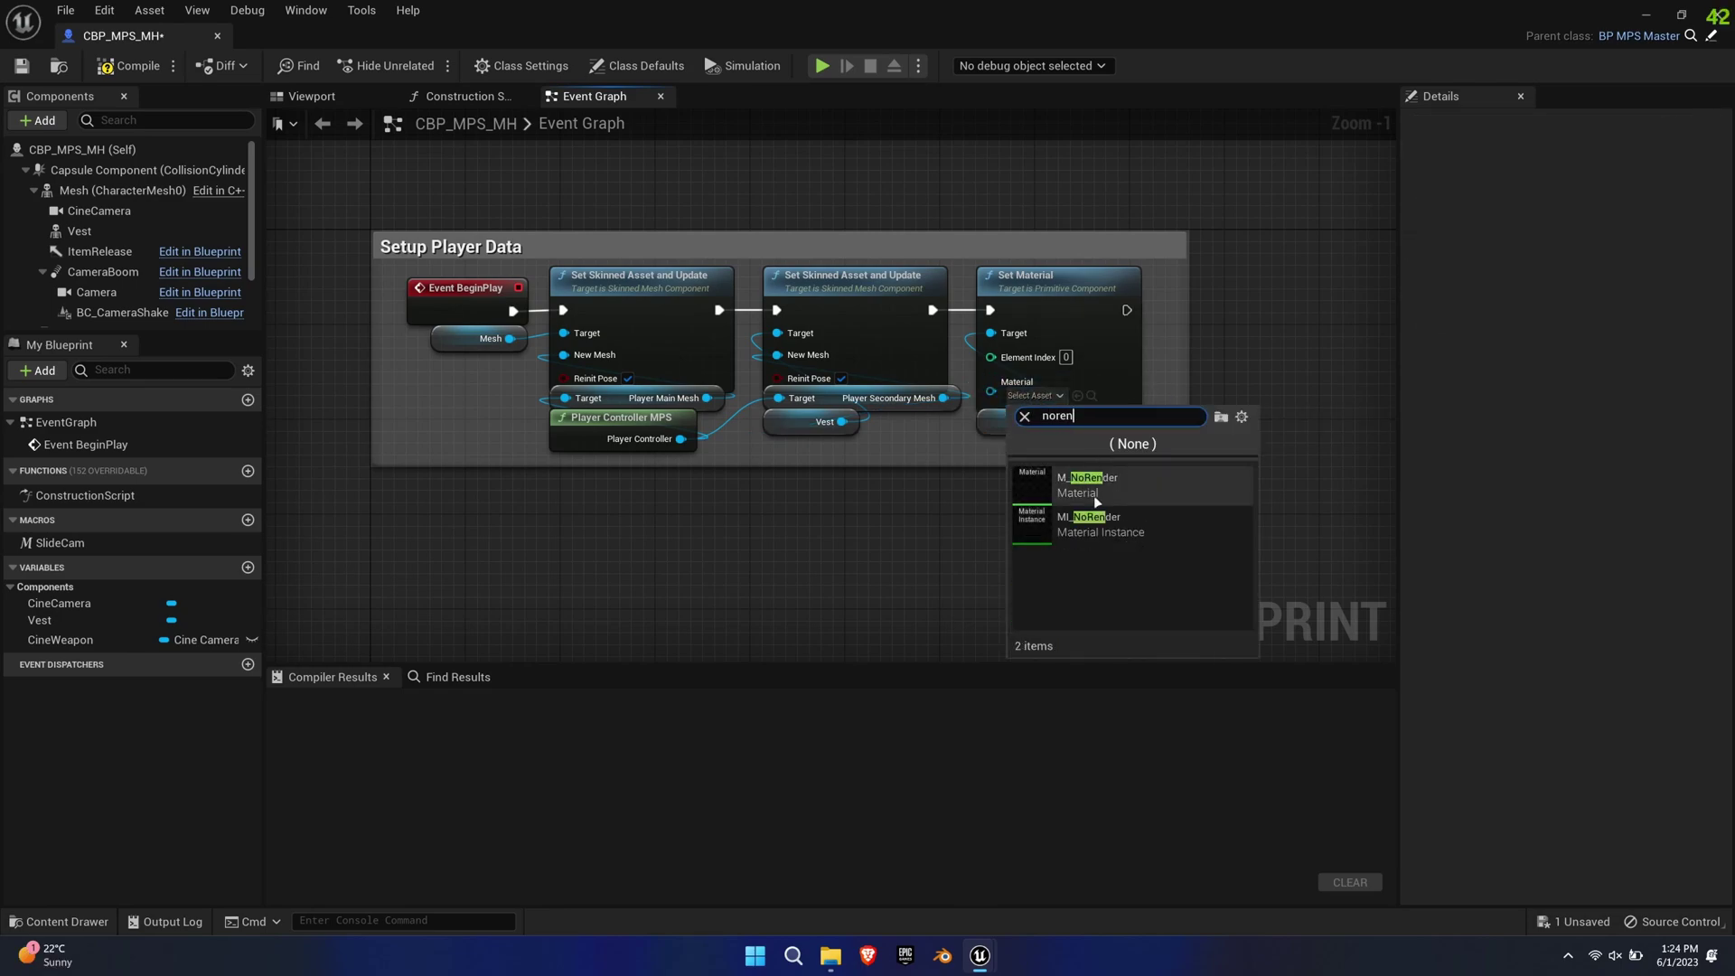
left_click(1085, 529)
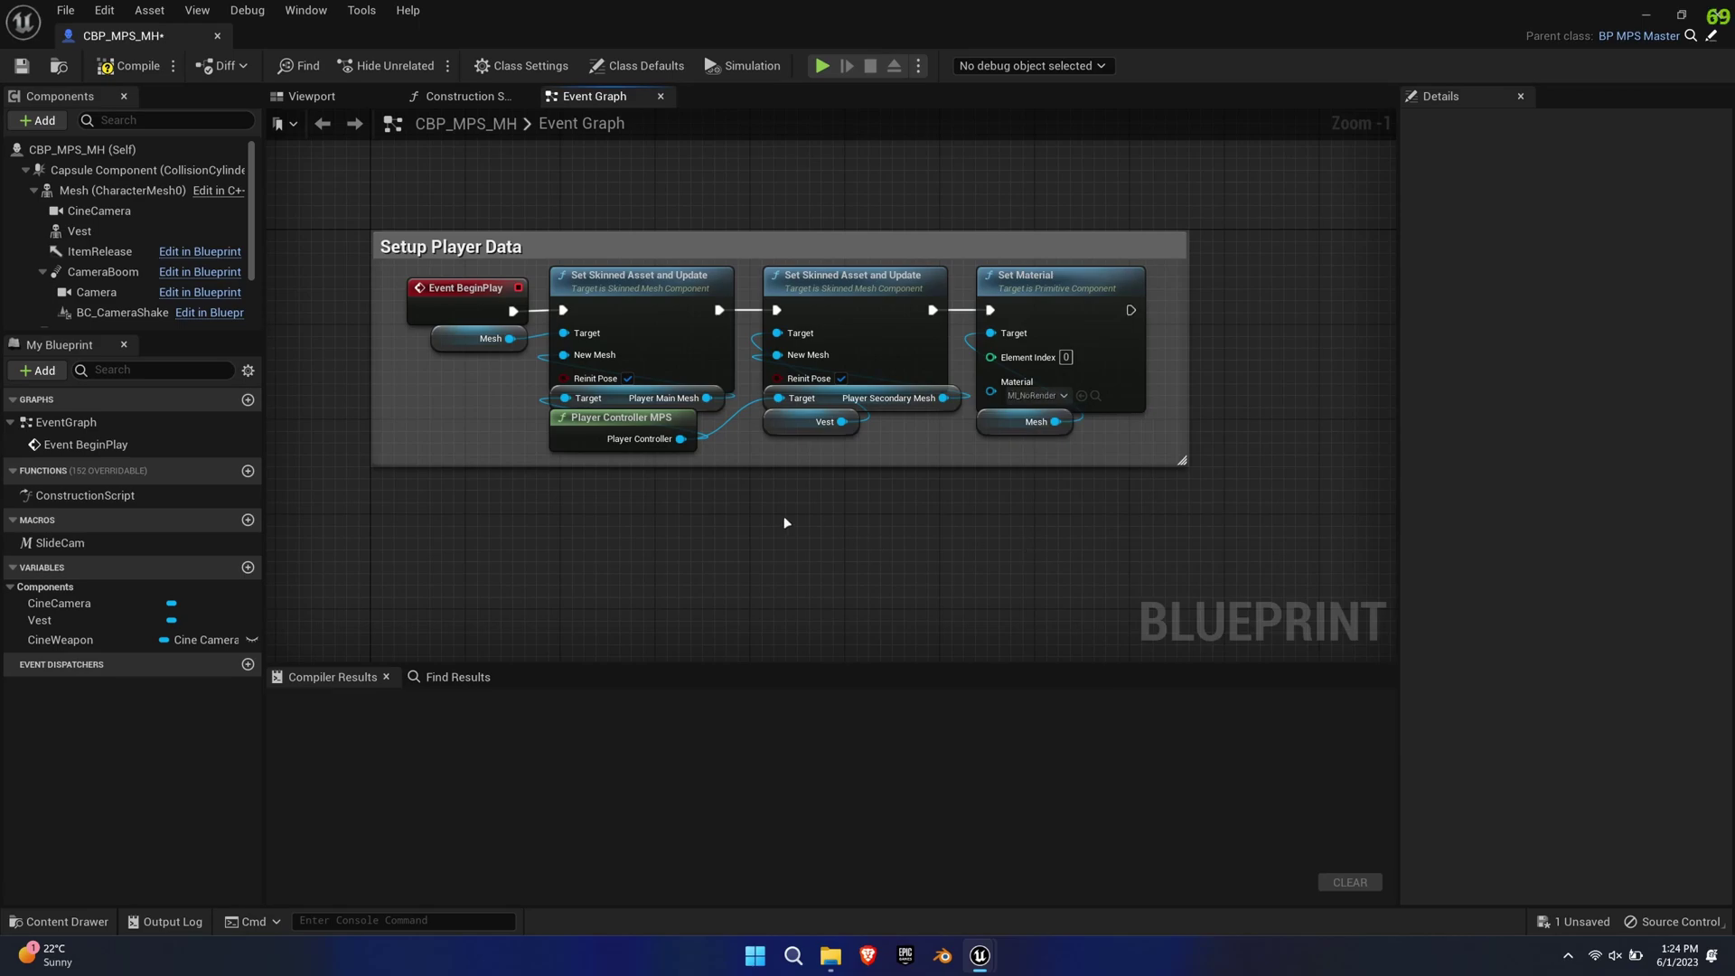
left_click(155, 72)
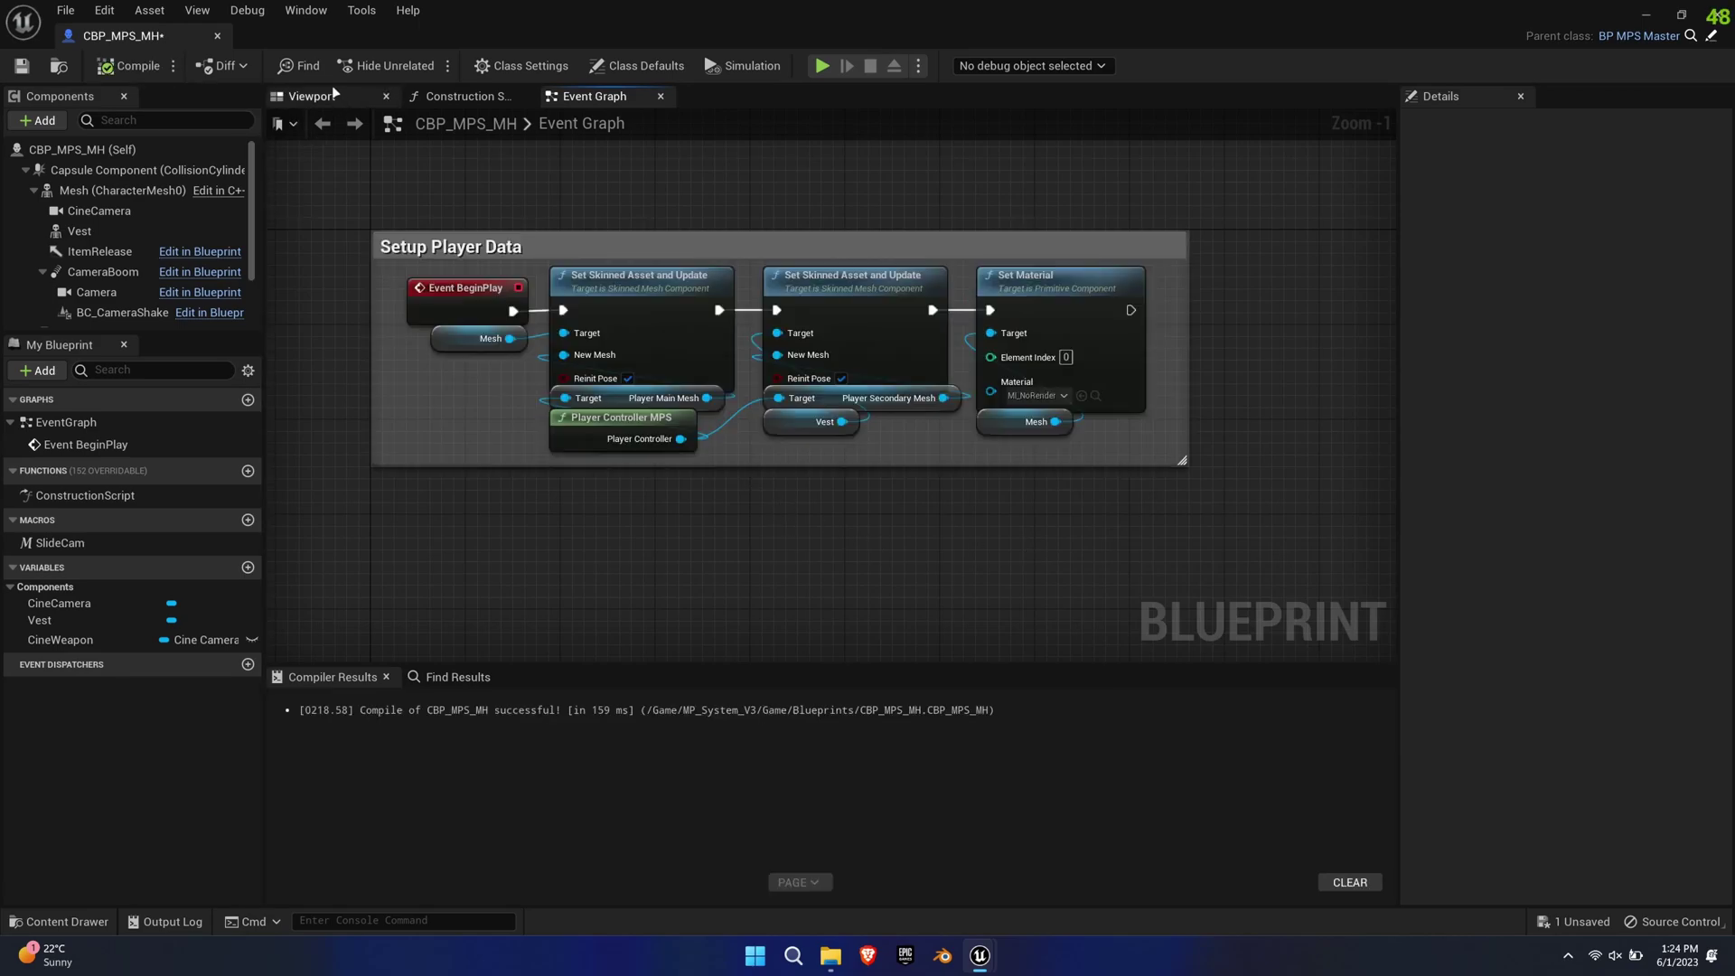
- Open the parent blueprint BP_MPS_Master and disconnect Set Visibility from the entry node of its Construction Script
left_click(312, 96)
left_click_drag(160, 43, 387, 36)
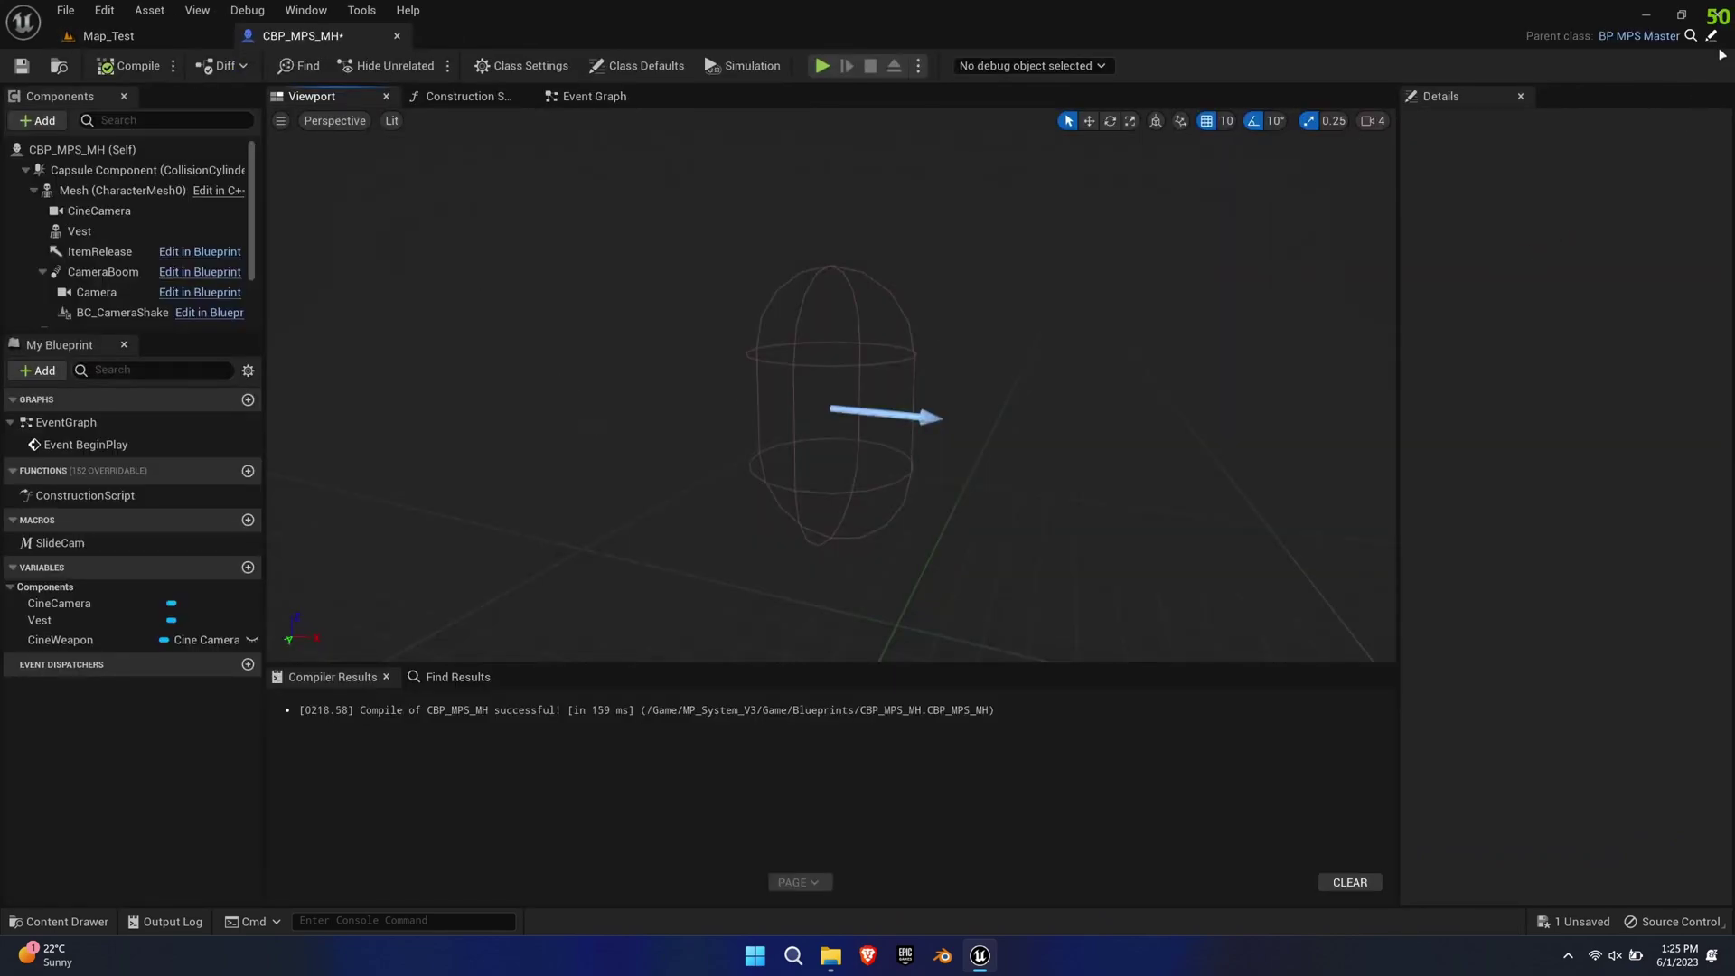
left_click(1713, 38)
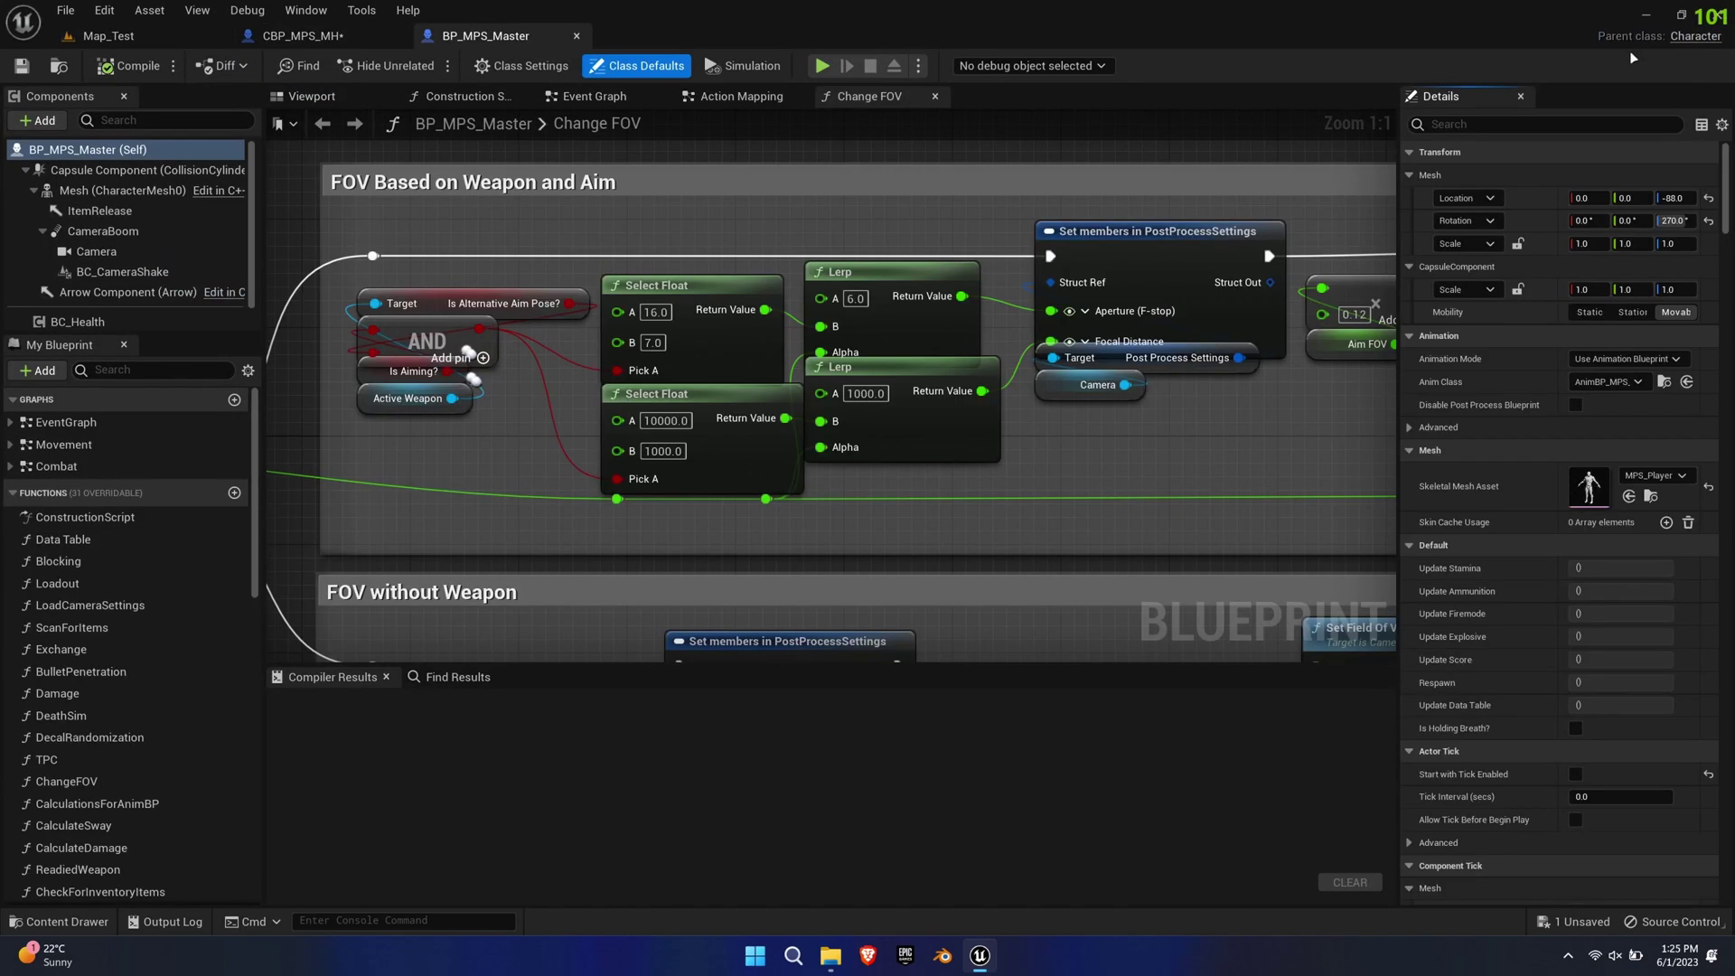
left_click(471, 97)
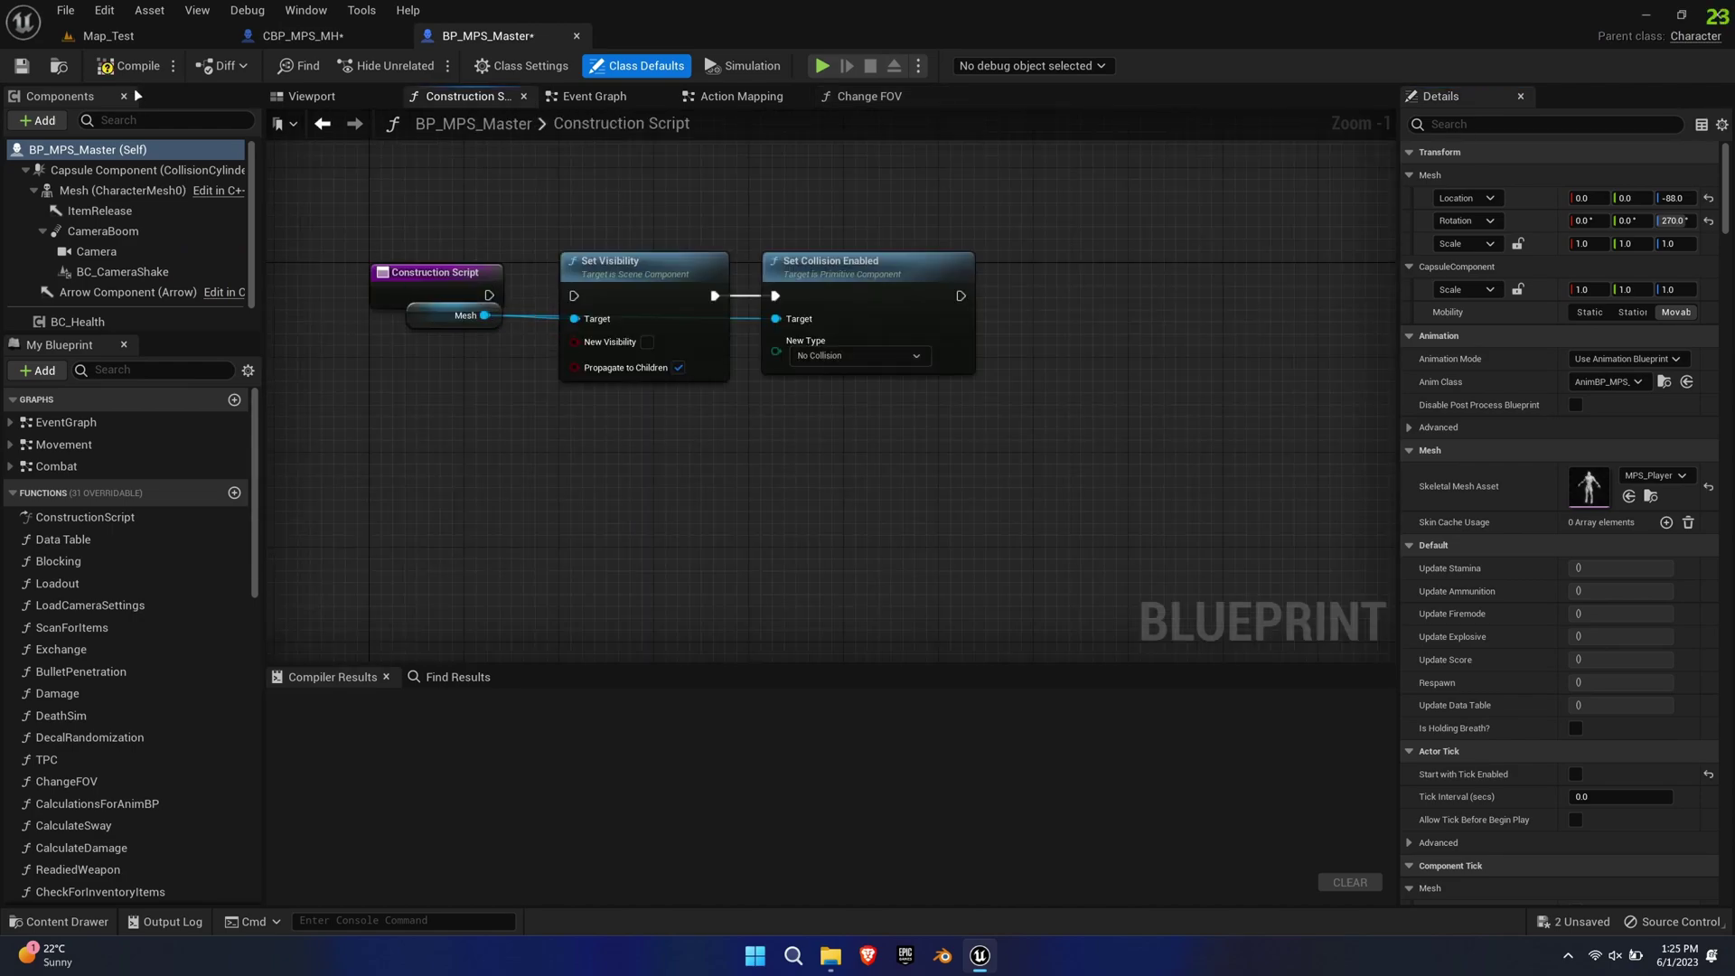
- Close and reopen CBP_MPS_MH, and view the character mesh in its viewport
left_click(326, 40)
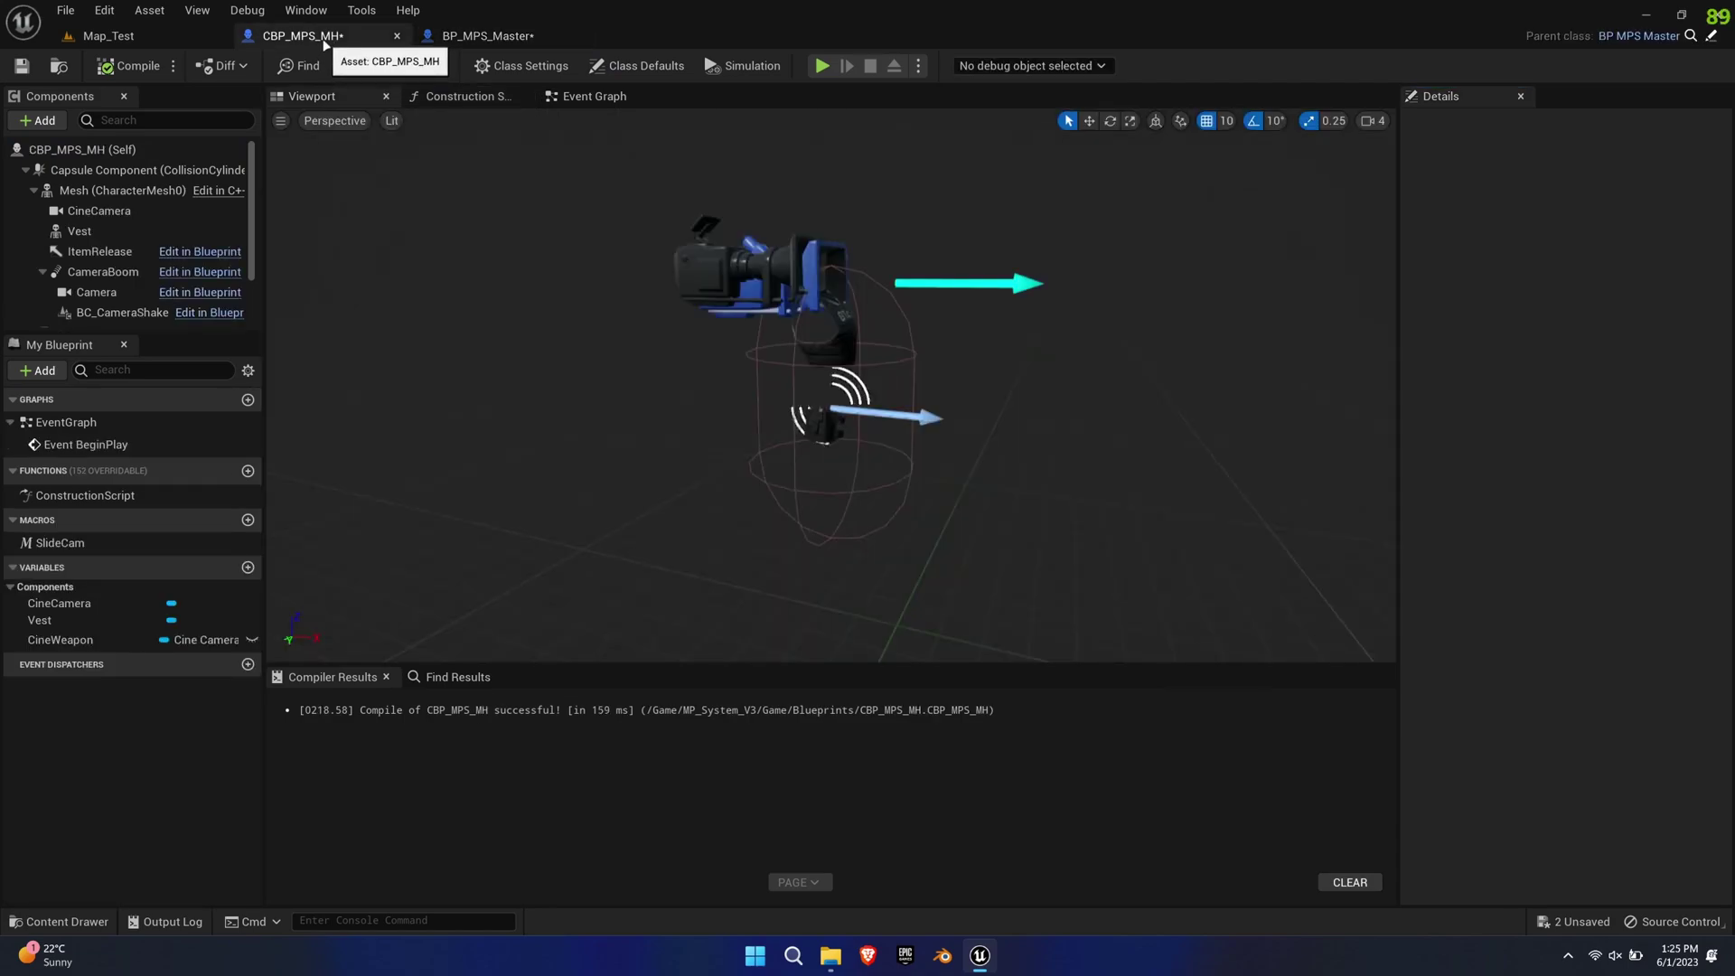
middle_click(324, 41)
key("ctrl+space")
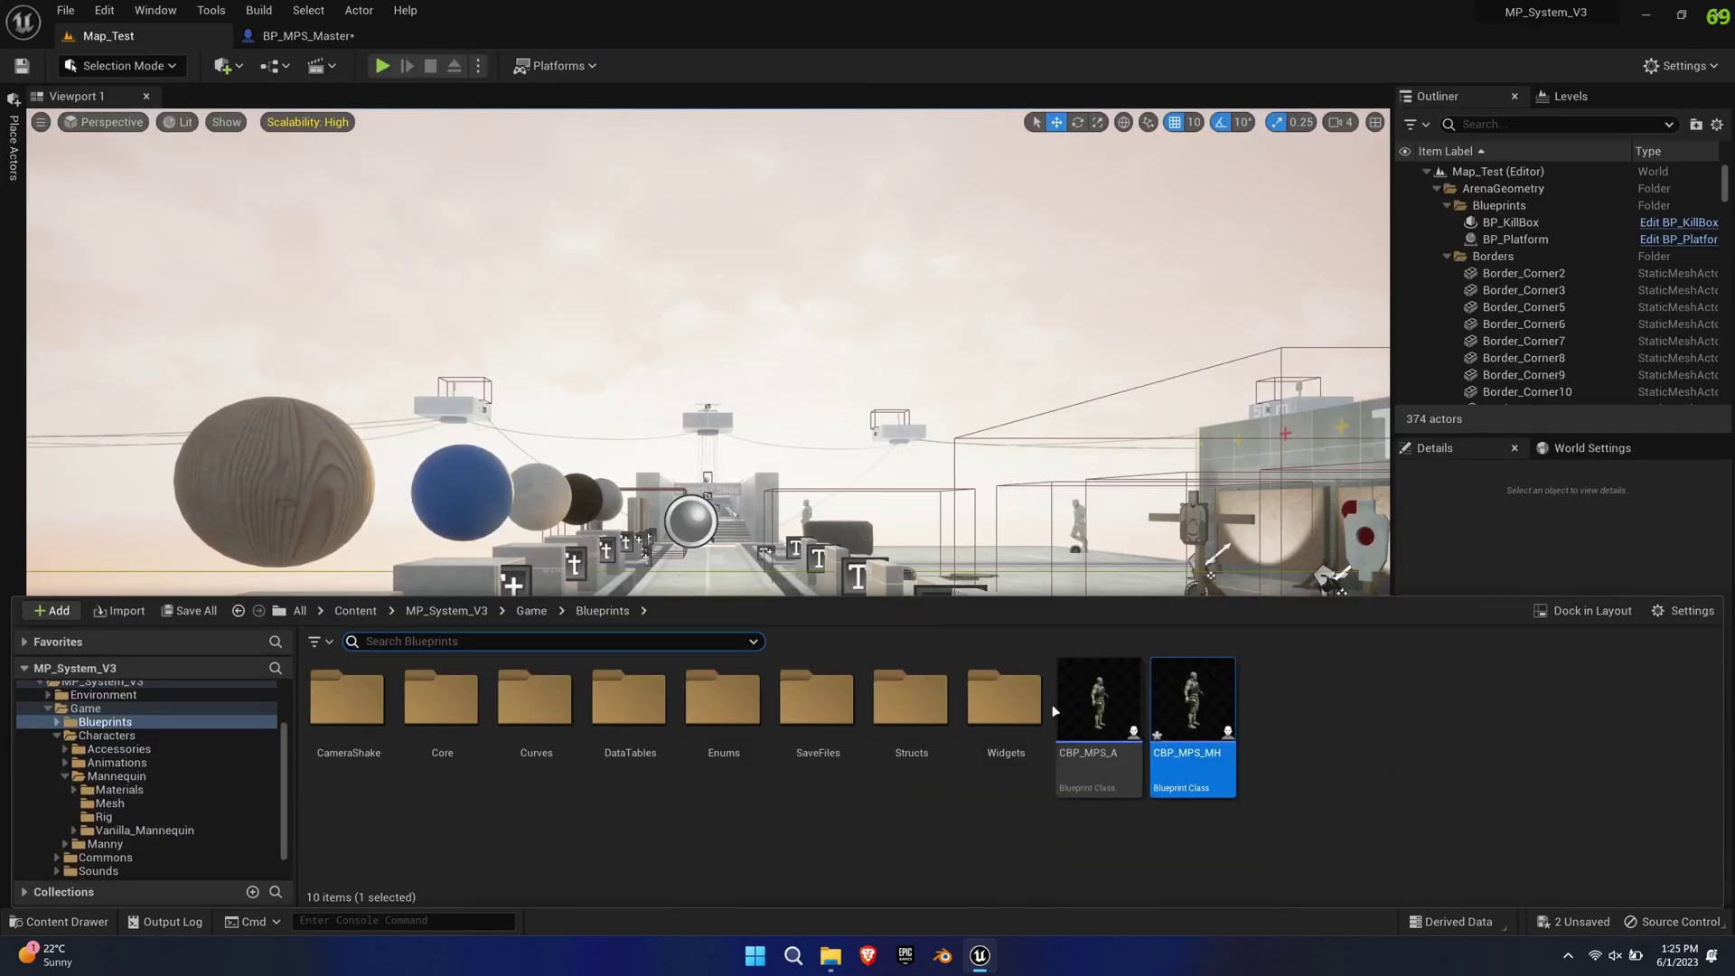
double_click(1218, 782)
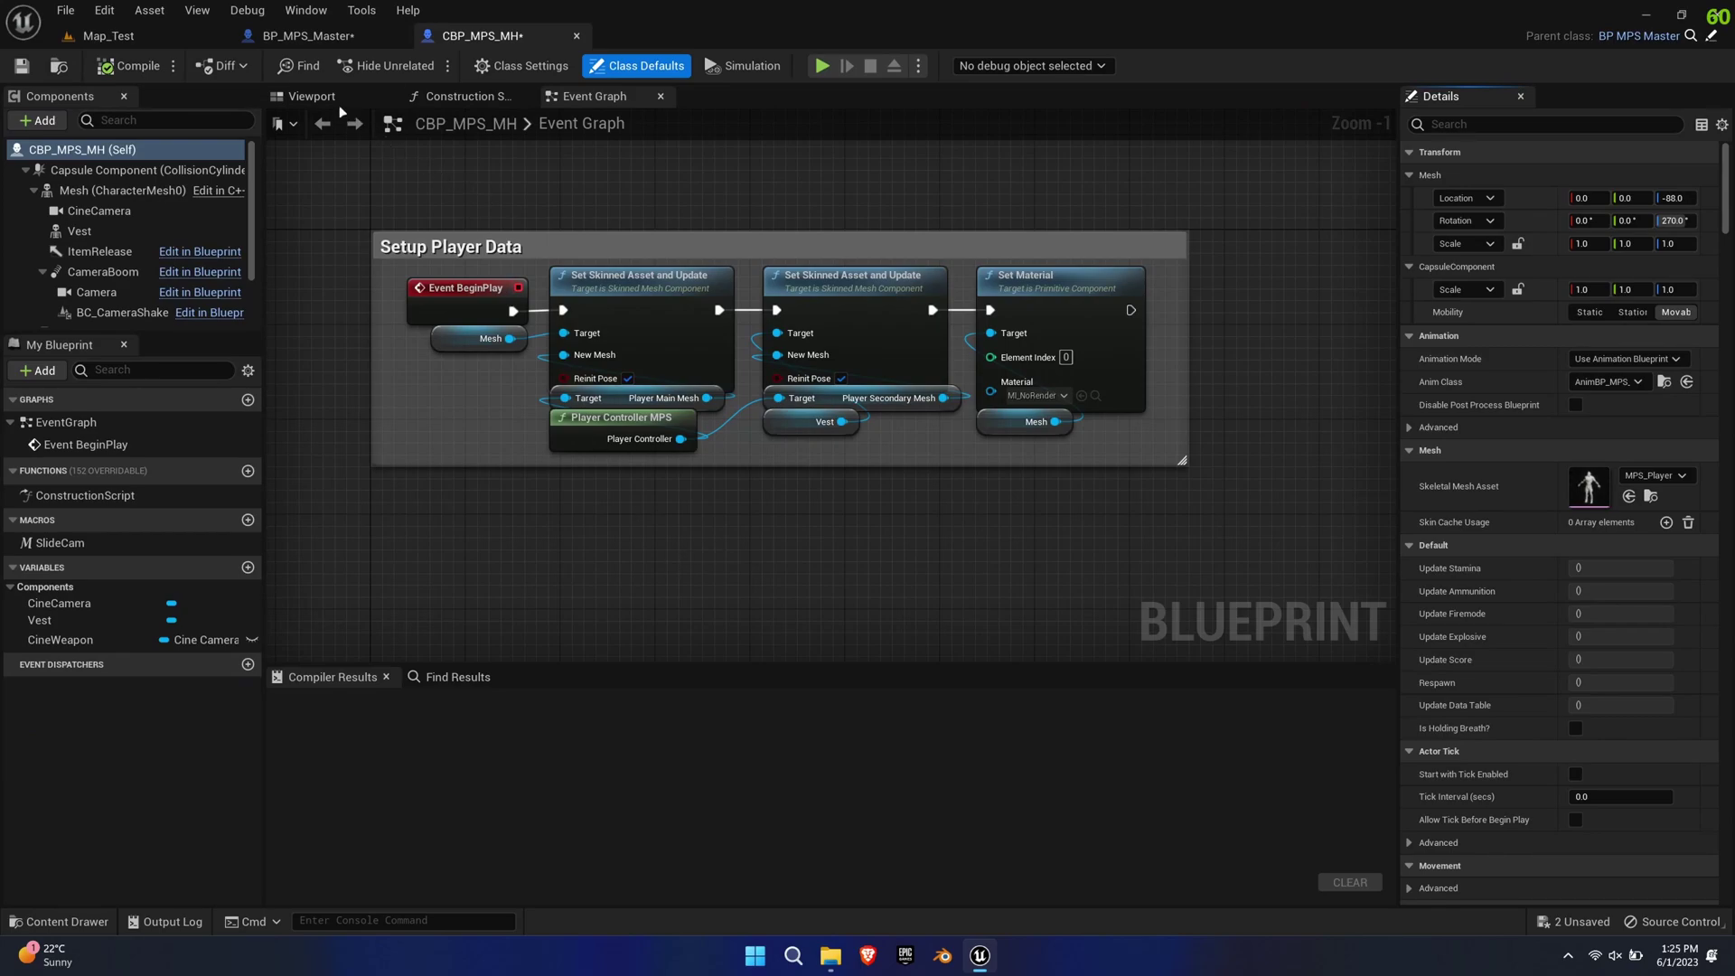
left_click(341, 101)
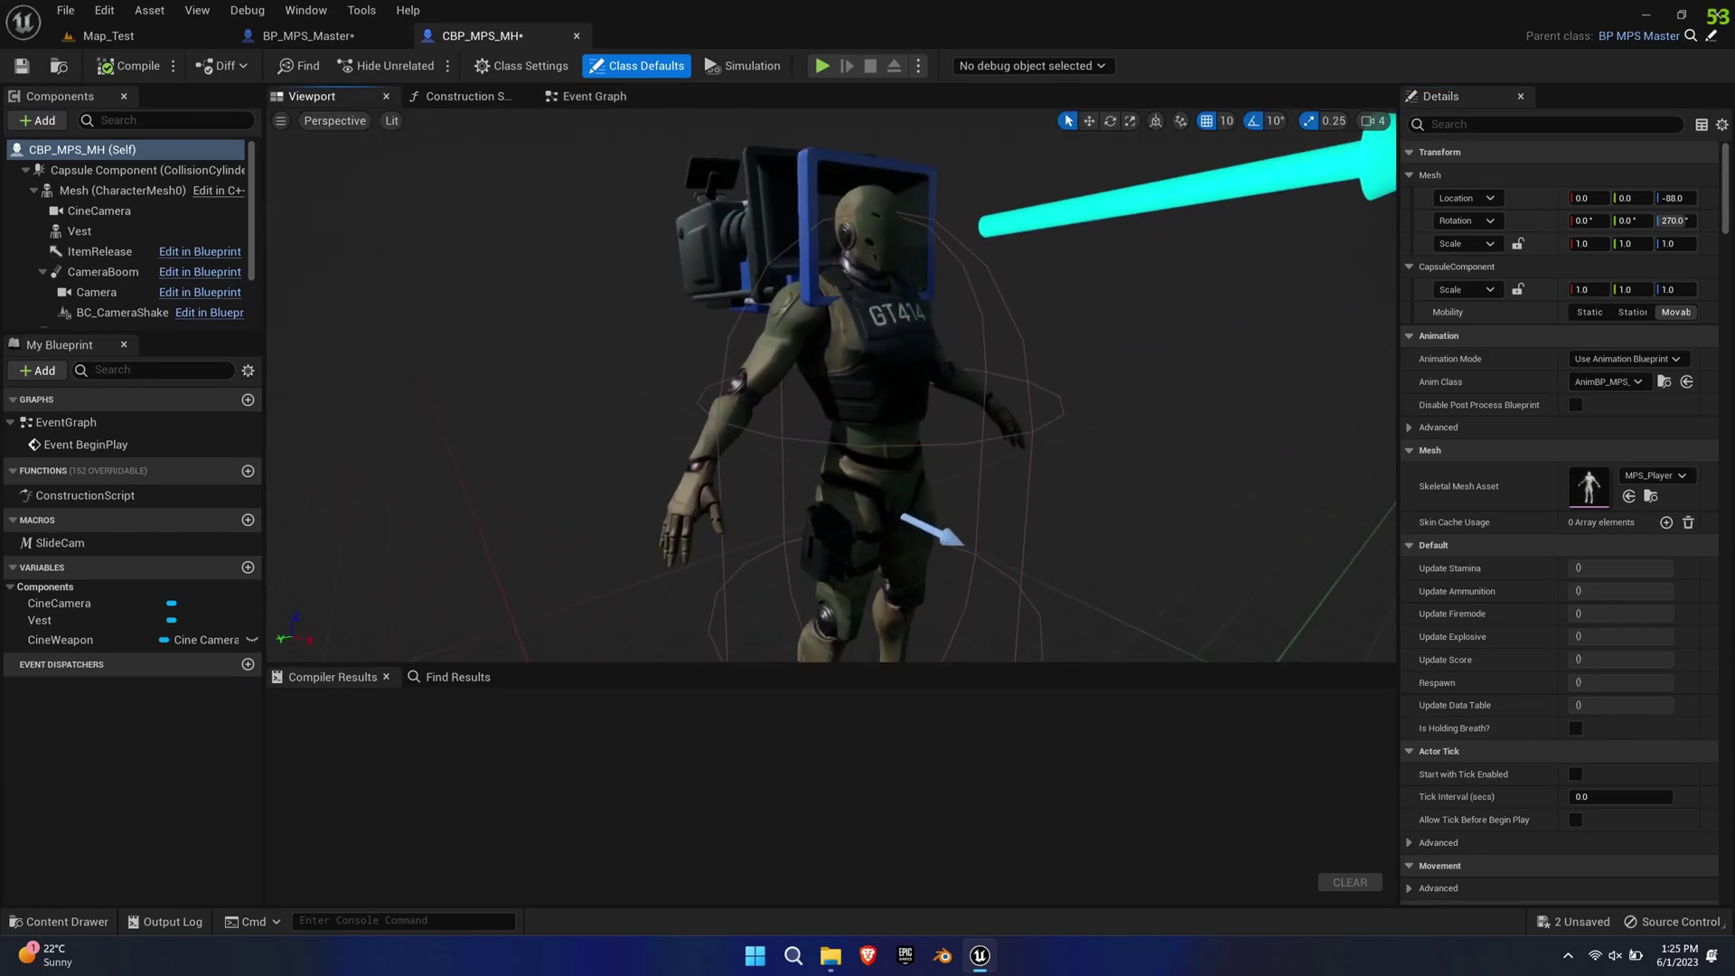
right_click_drag(832, 386, 869, 398)
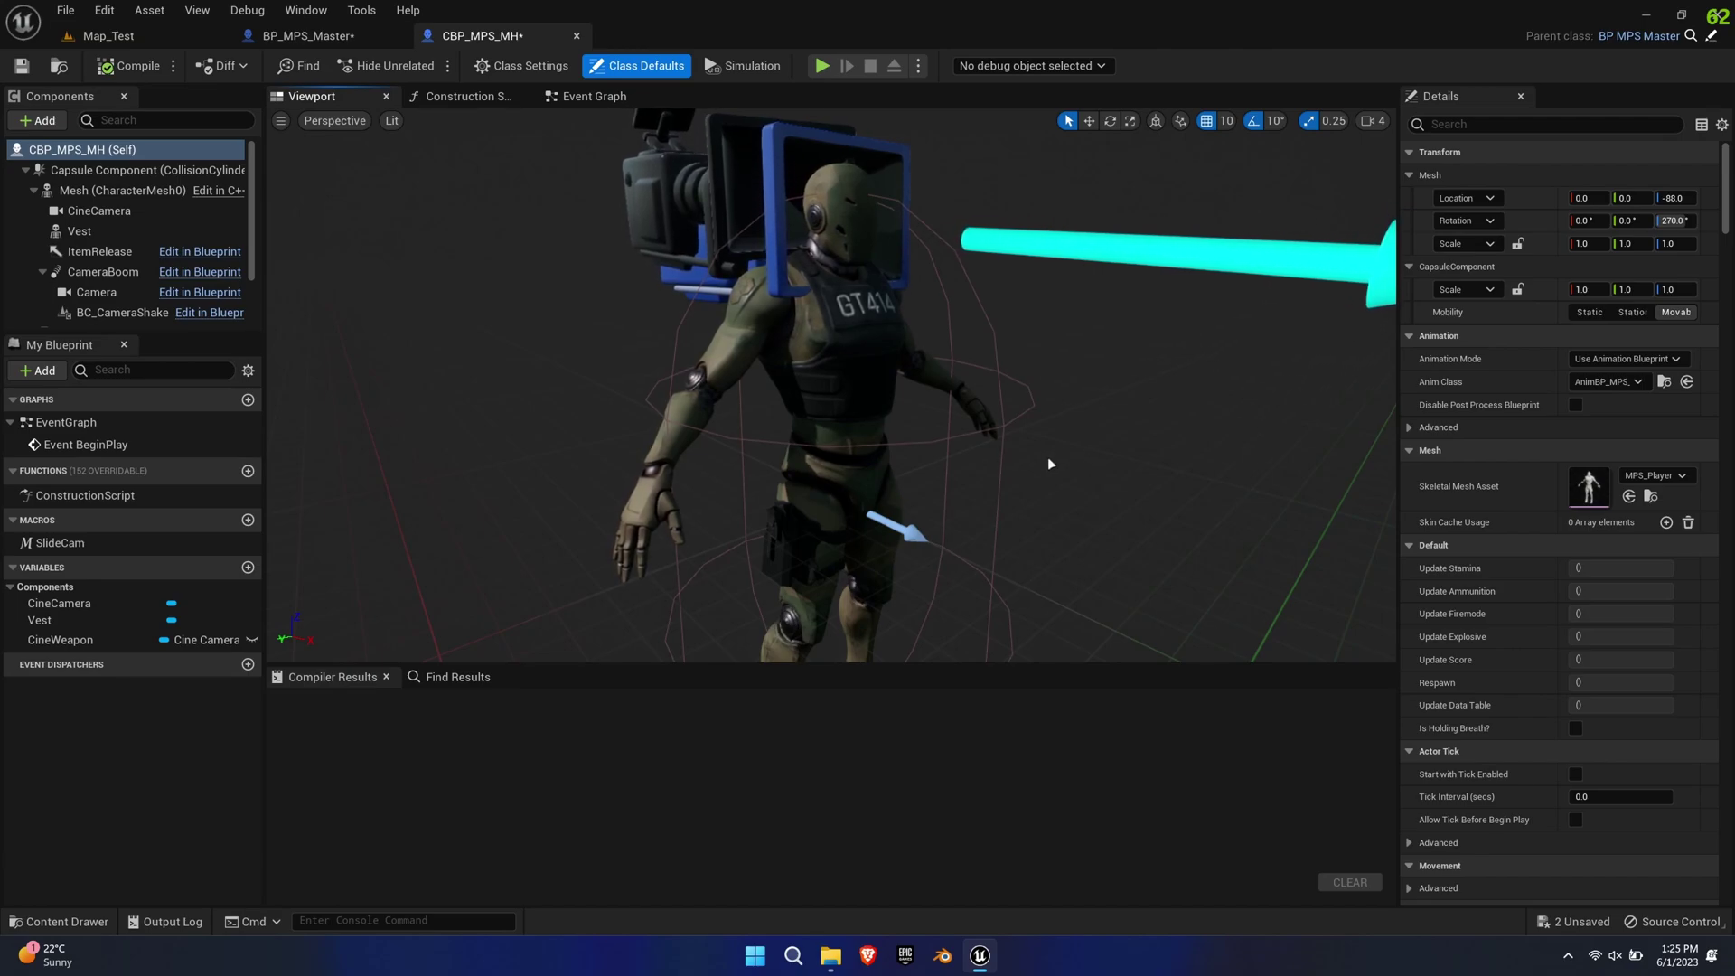
- Delete the CineCamera and Vest components from CBP_MPS_MH and compile the blueprint
left_click(132, 210)
key("Delete")
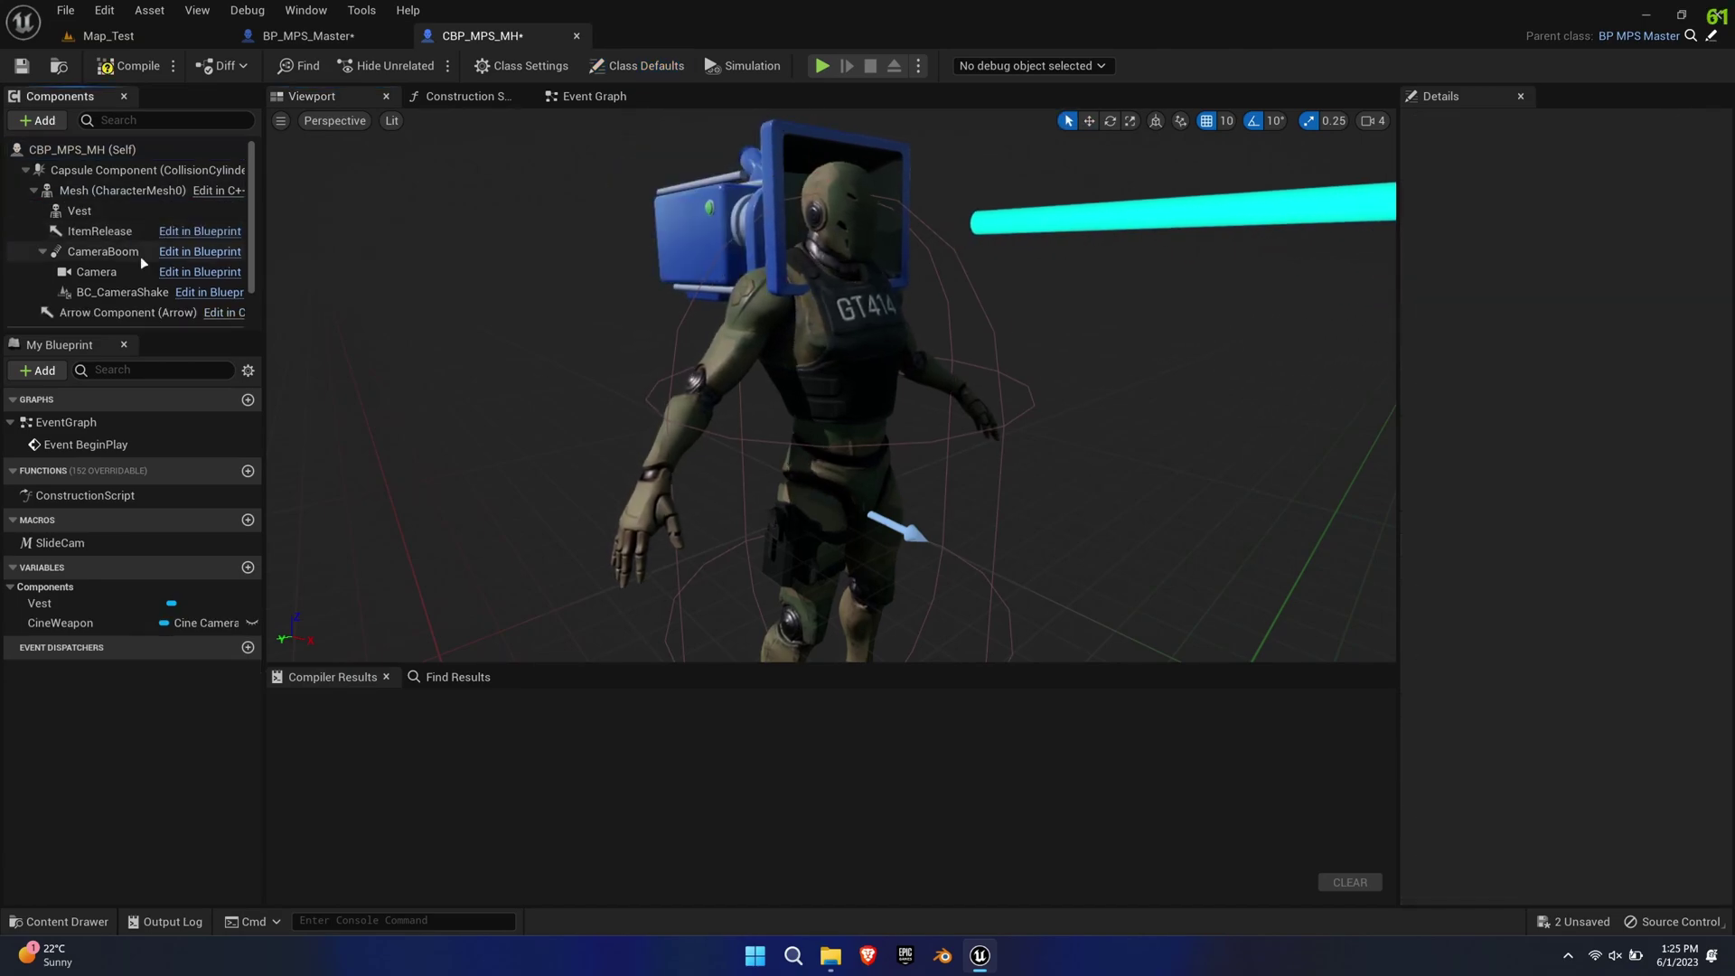
scroll(139, 257, "down", 2)
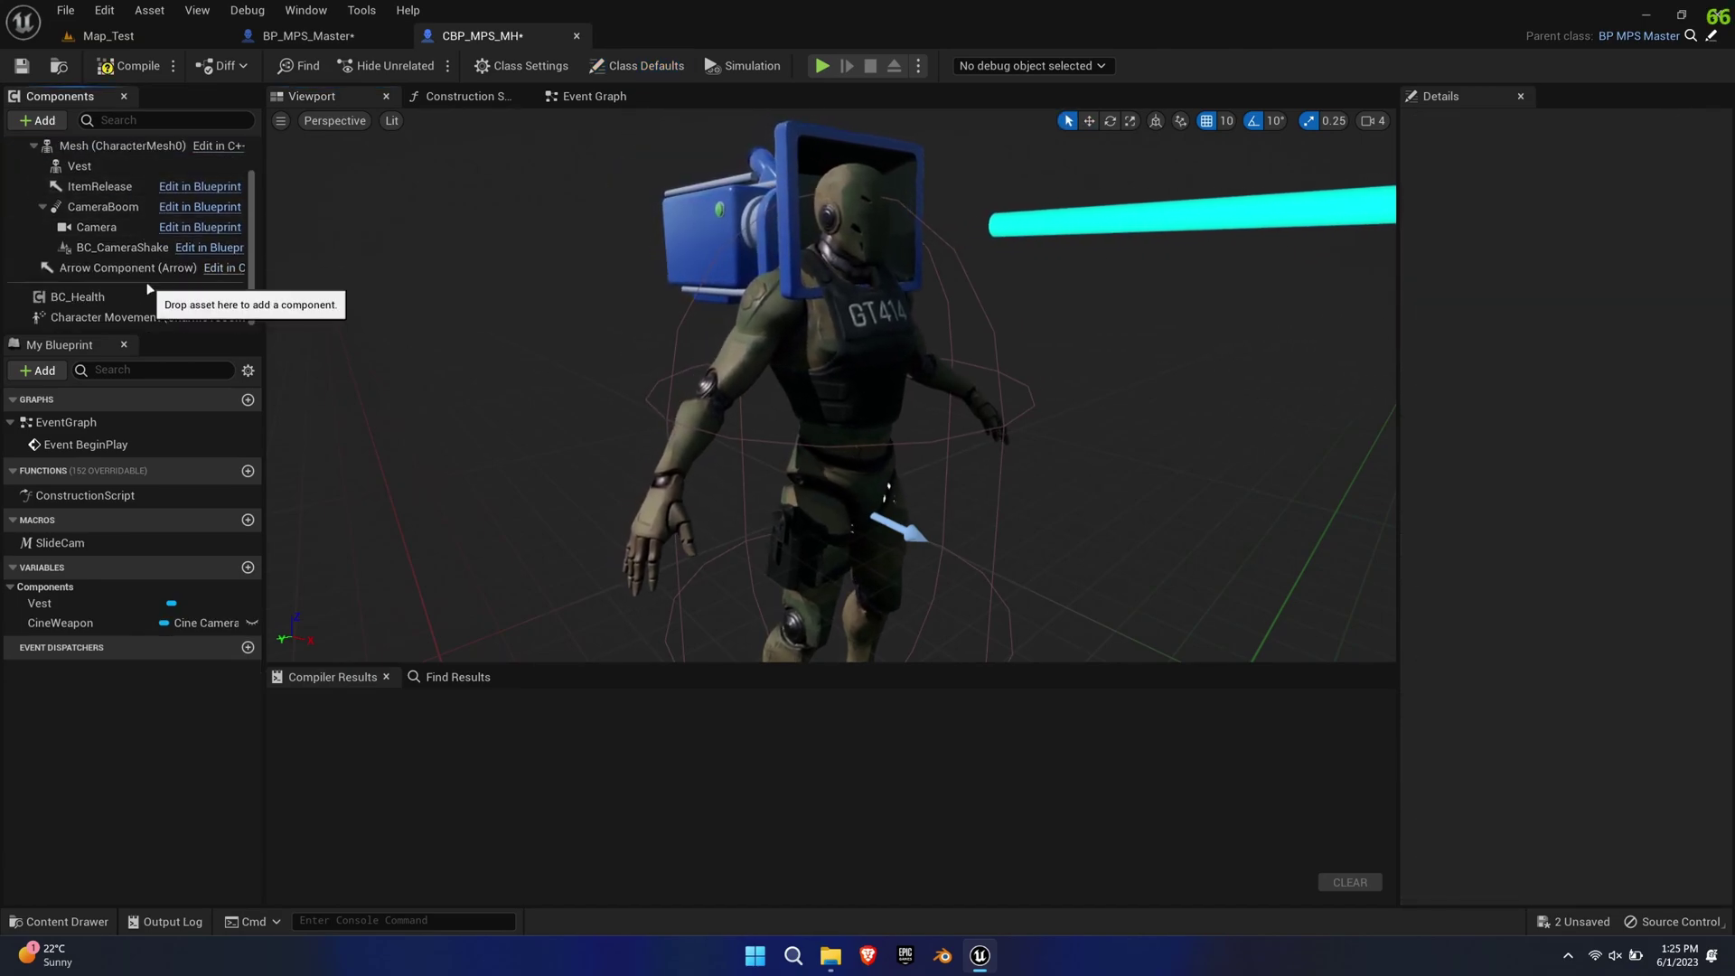
scroll(56, 214, "up", 2)
left_click(63, 210)
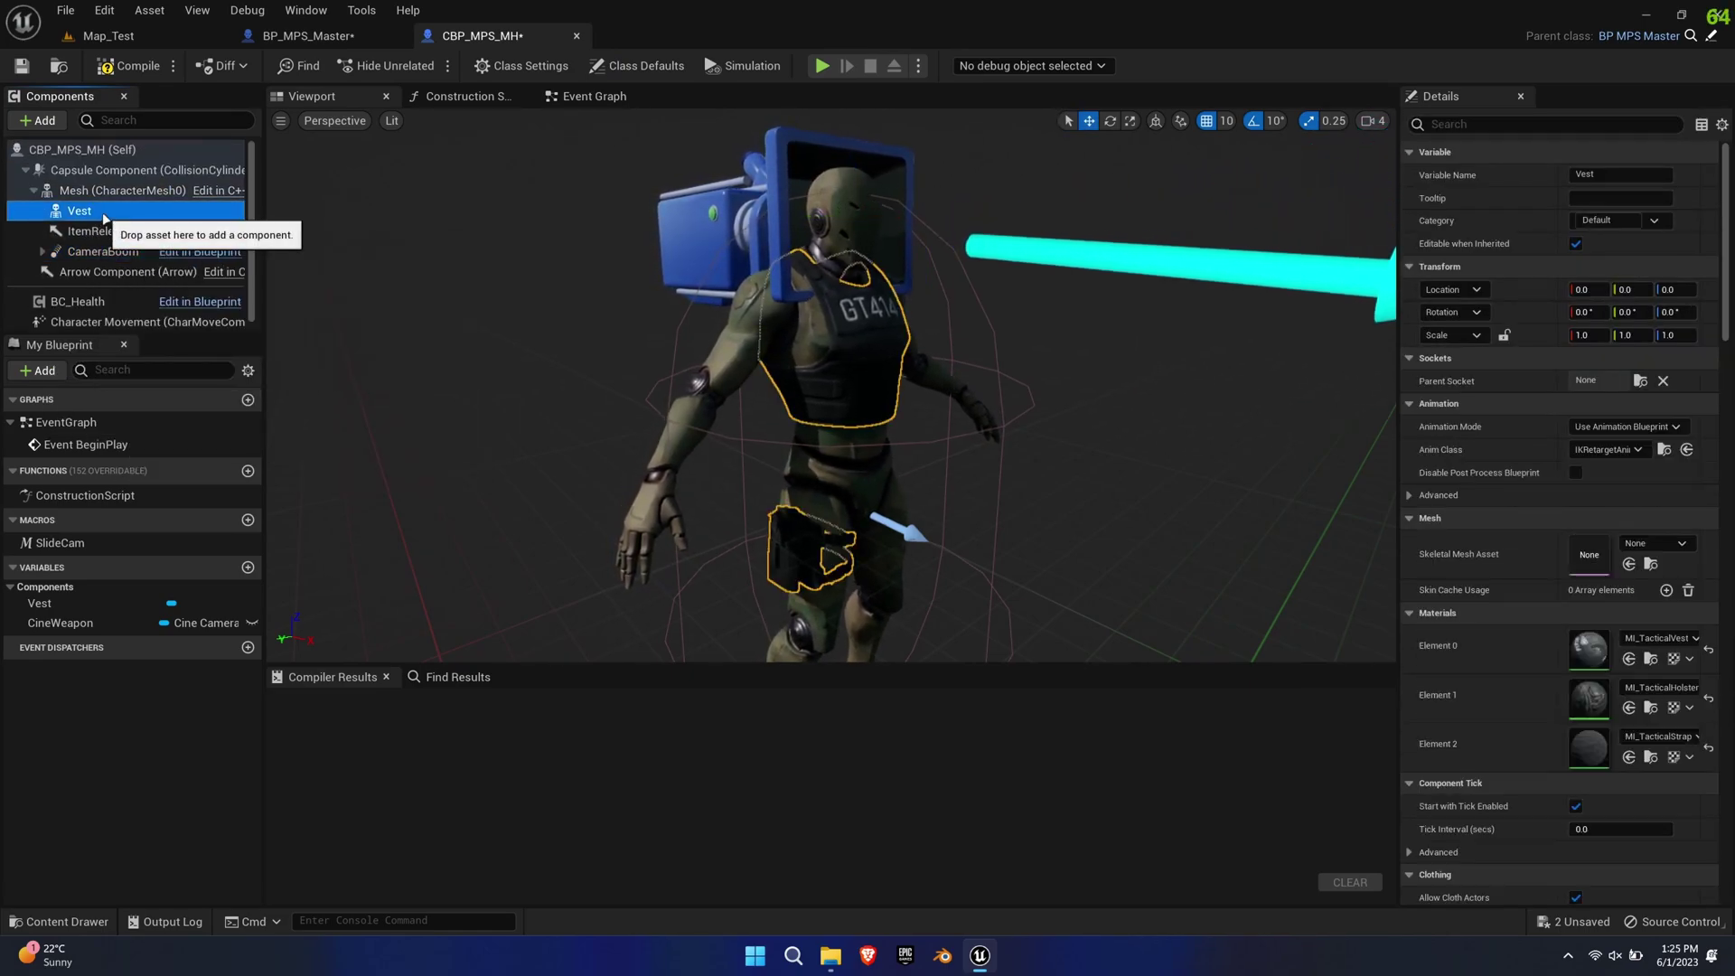
key("Delete")
left_click(129, 65)
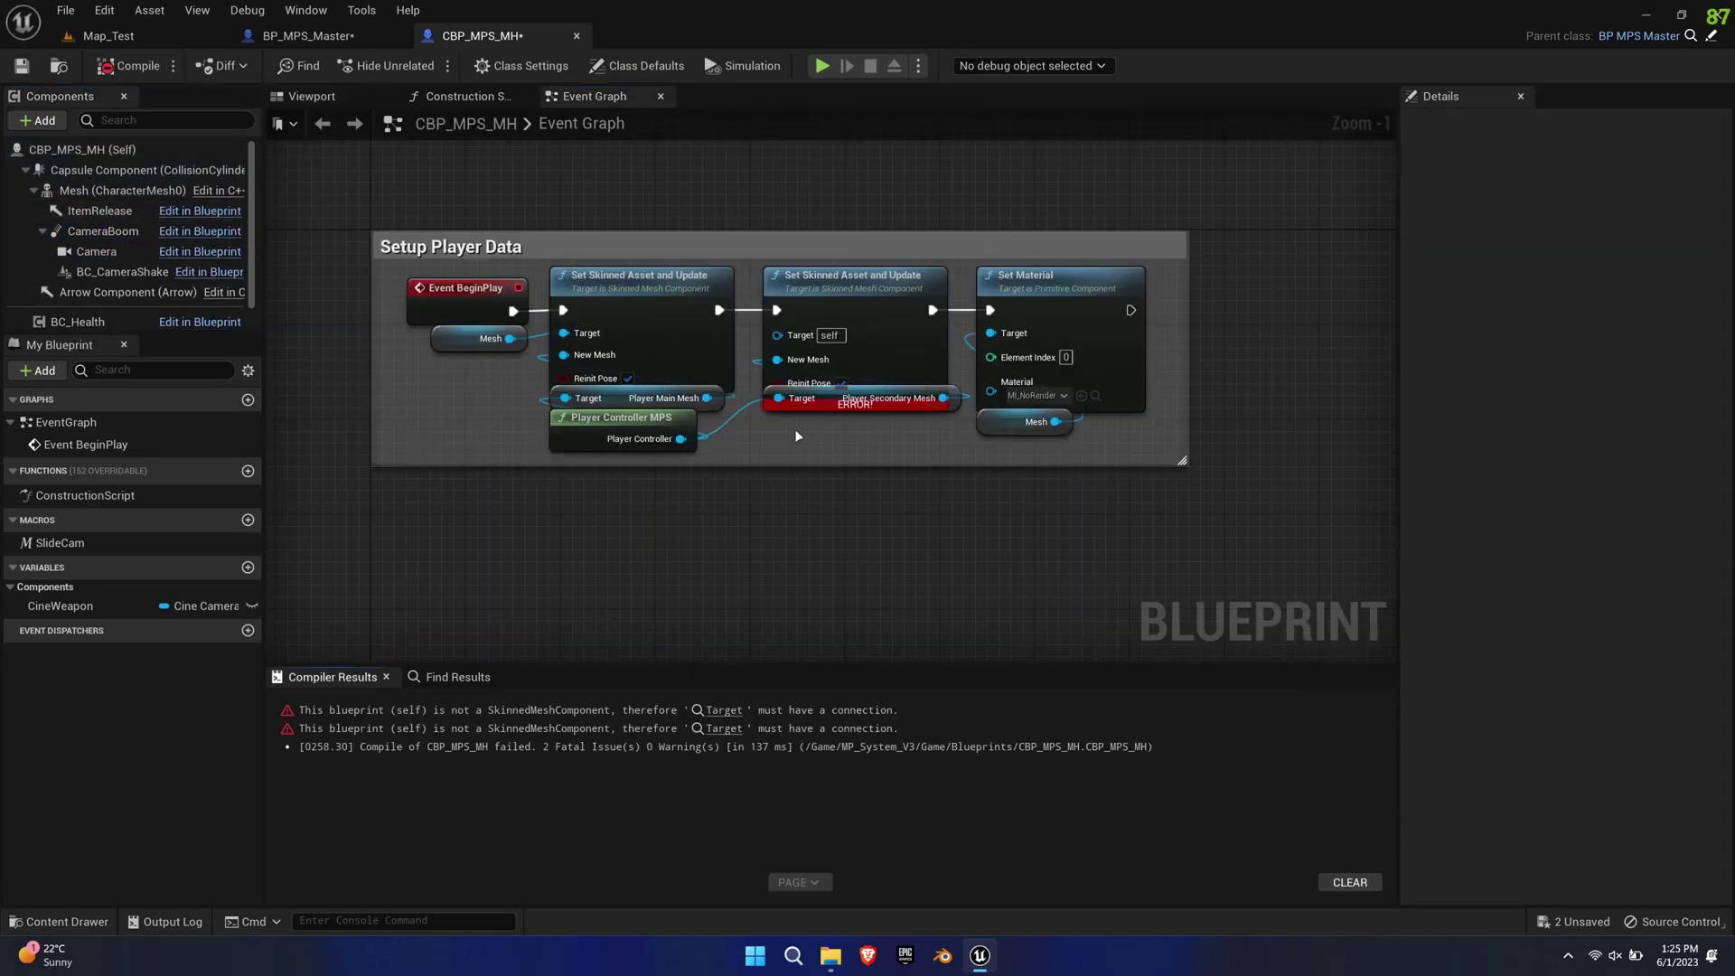
- Delete the second Set Skinned Asset and Update with its Player Secondary Mesh node, connect the first one to Set Material, and recompile
left_click(801, 397)
key("Delete")
left_click_drag(991, 310, 723, 316)
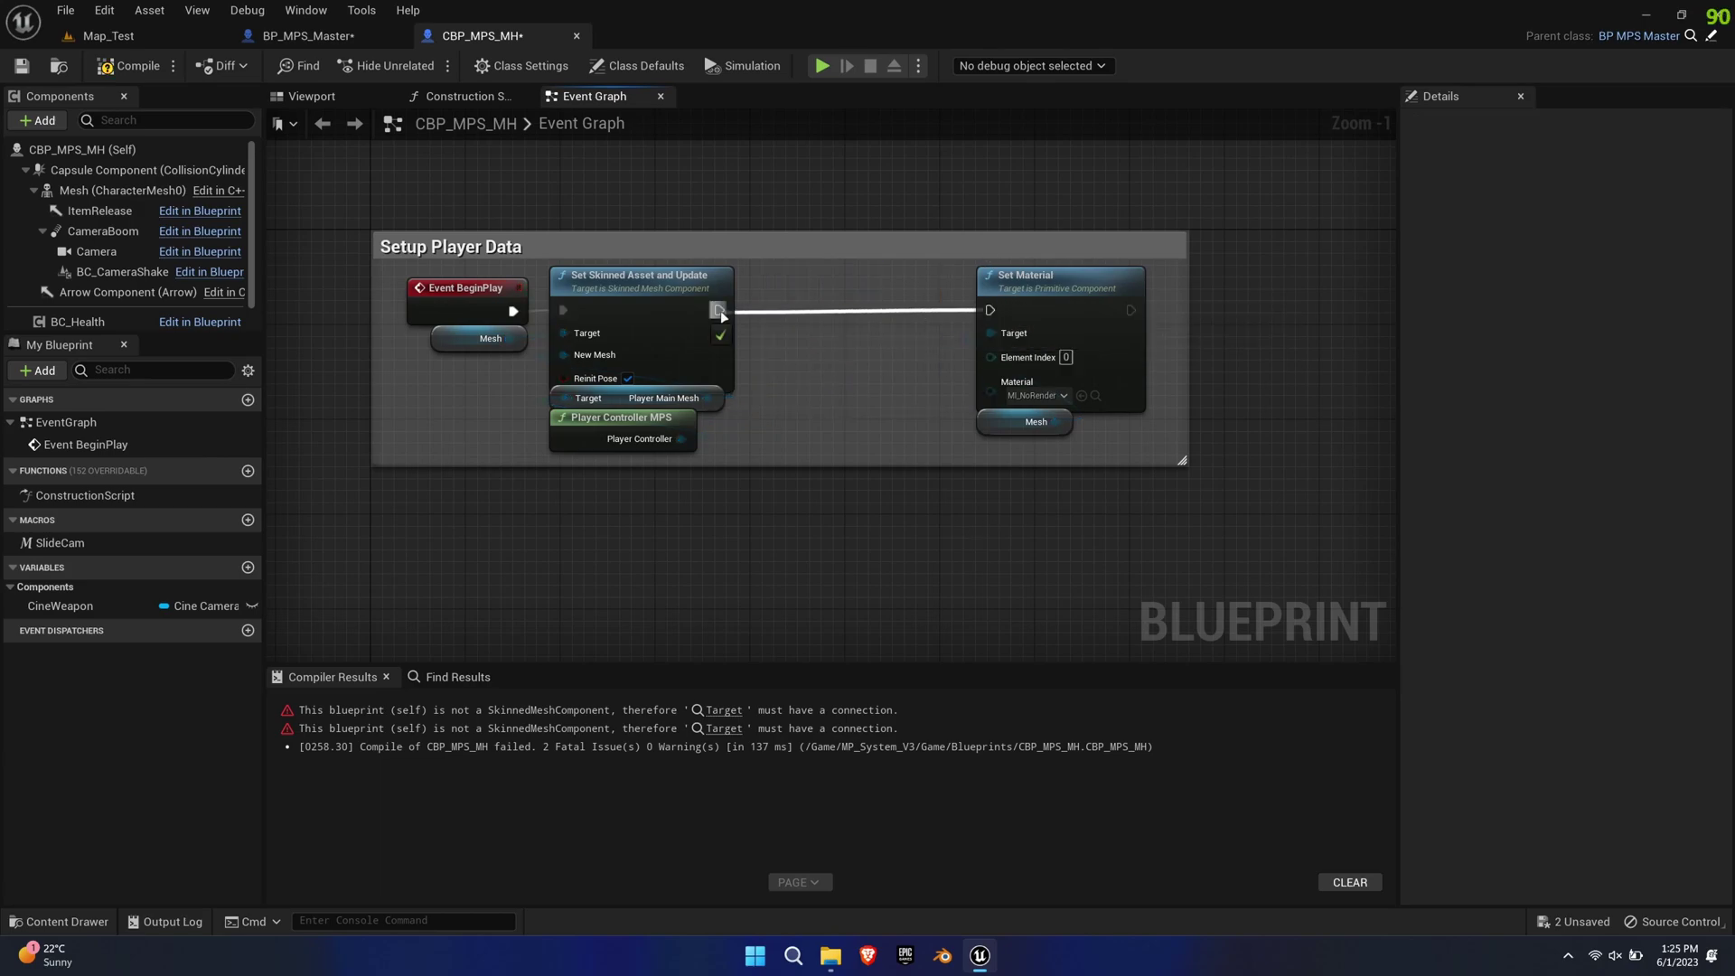
left_click(149, 70)
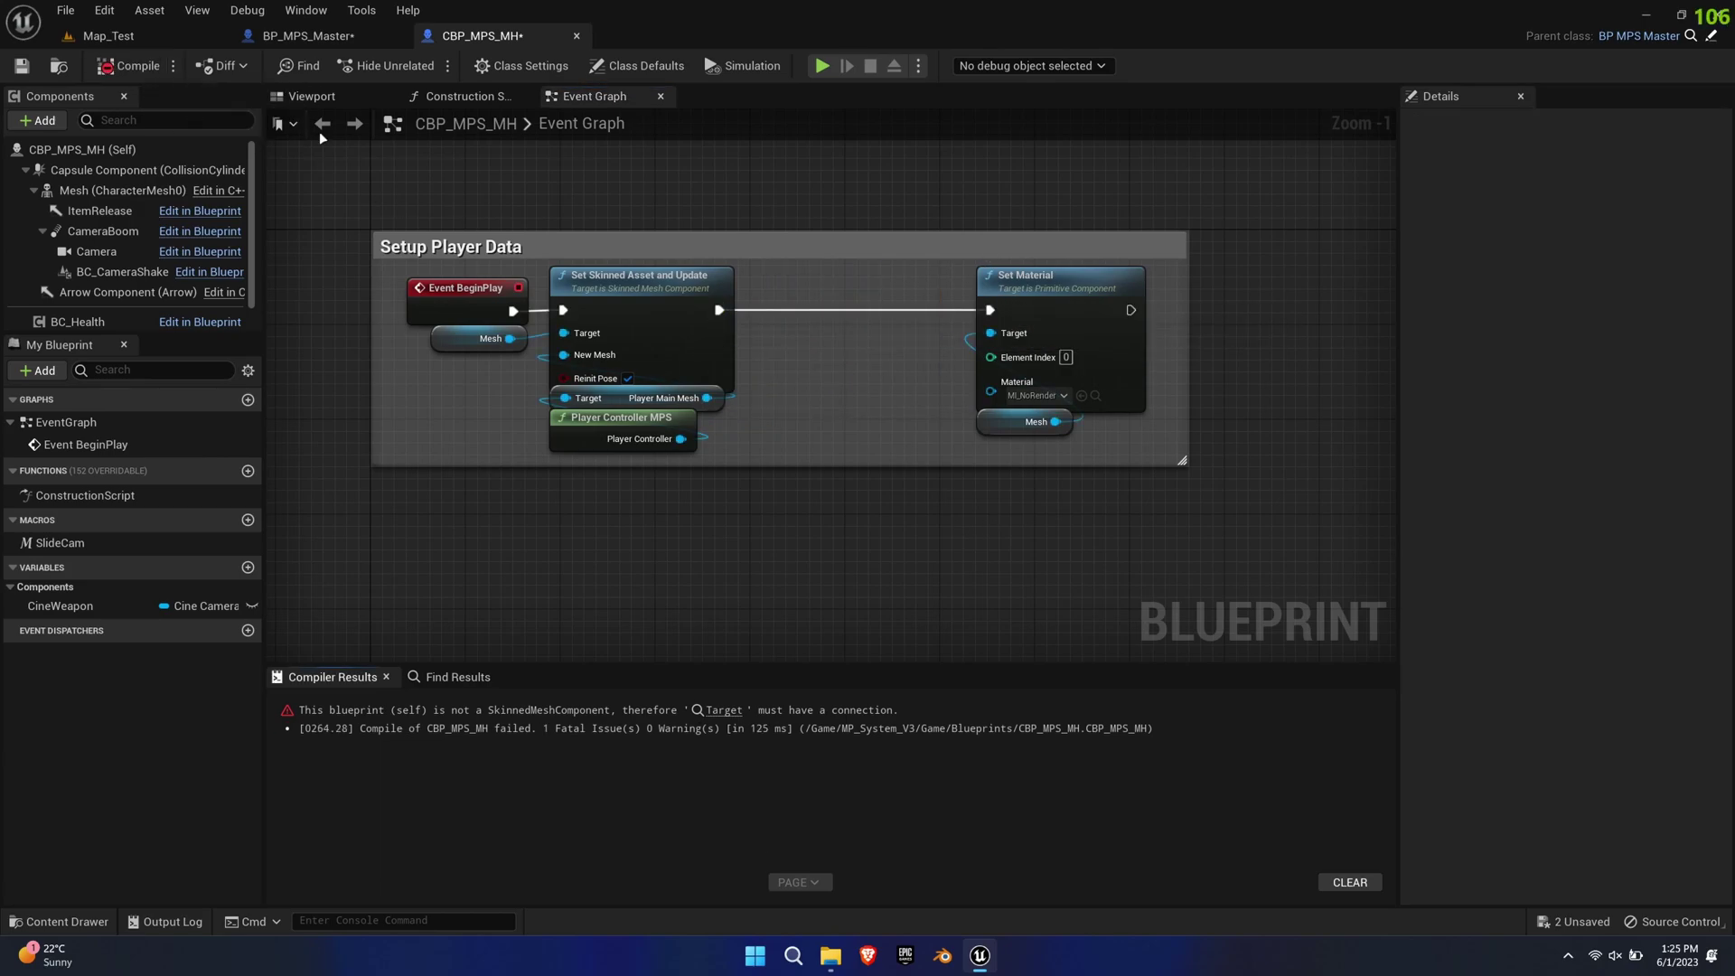
- Follow the compile error to the Construction Script, delete the leftover input node beside Set Leader Pose Component, and recompile
left_click(724, 709)
left_click(624, 393)
key("Delete")
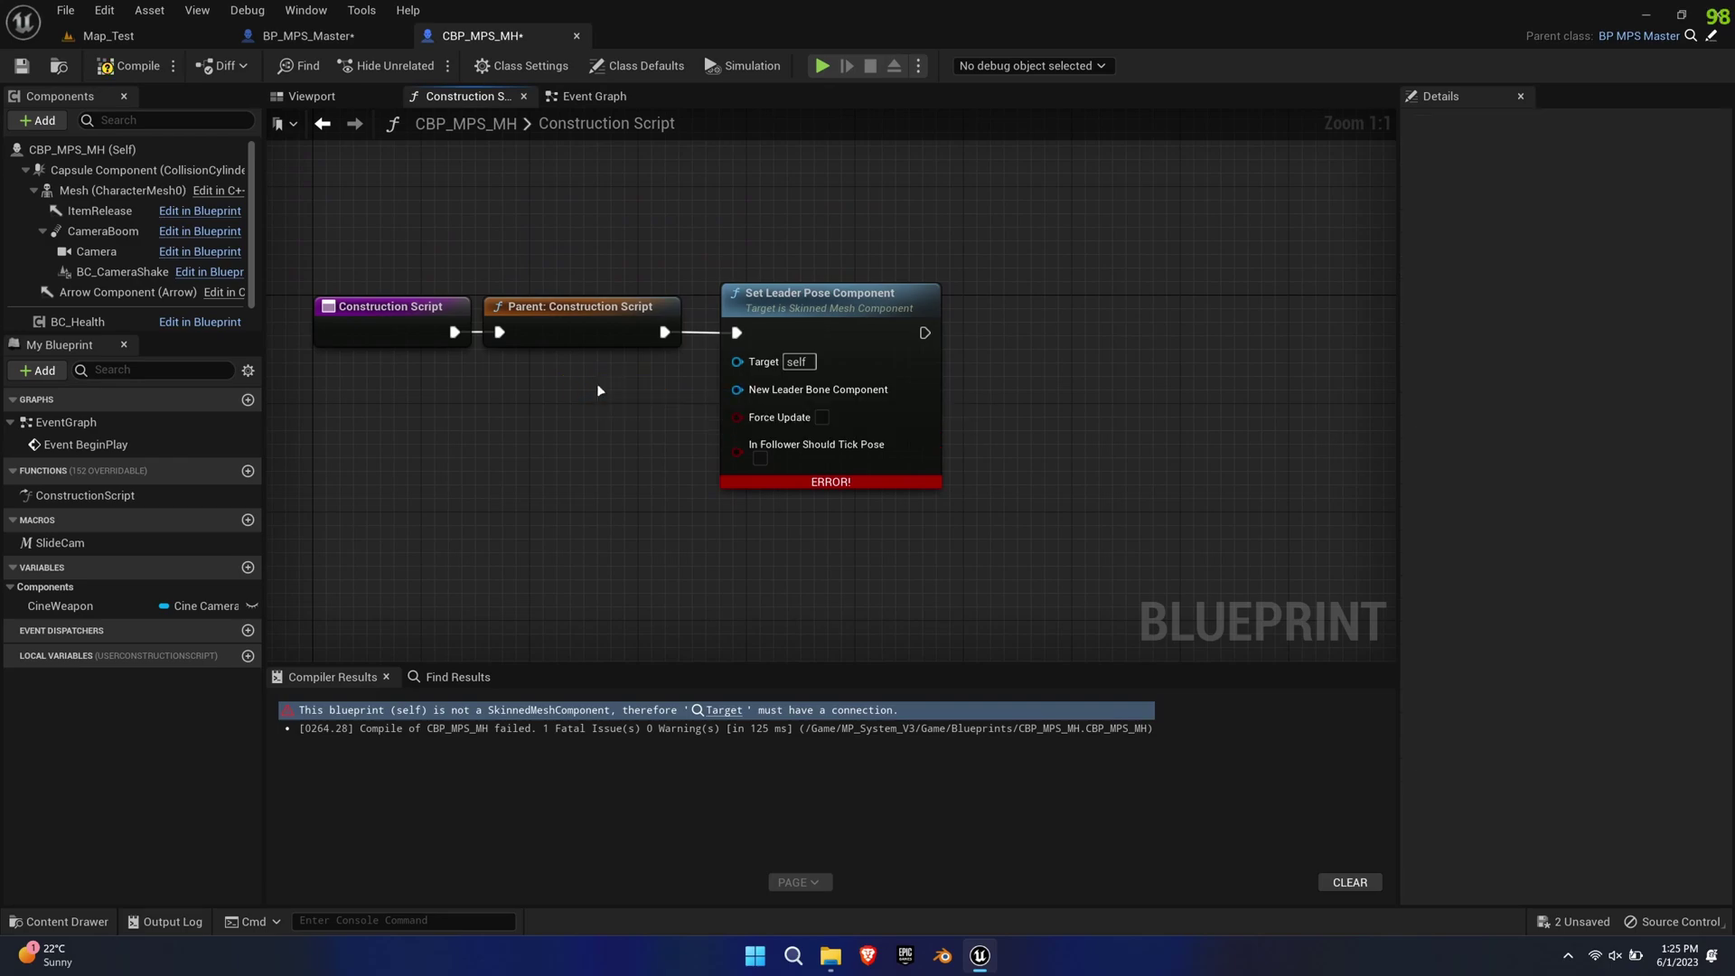
left_click(126, 66)
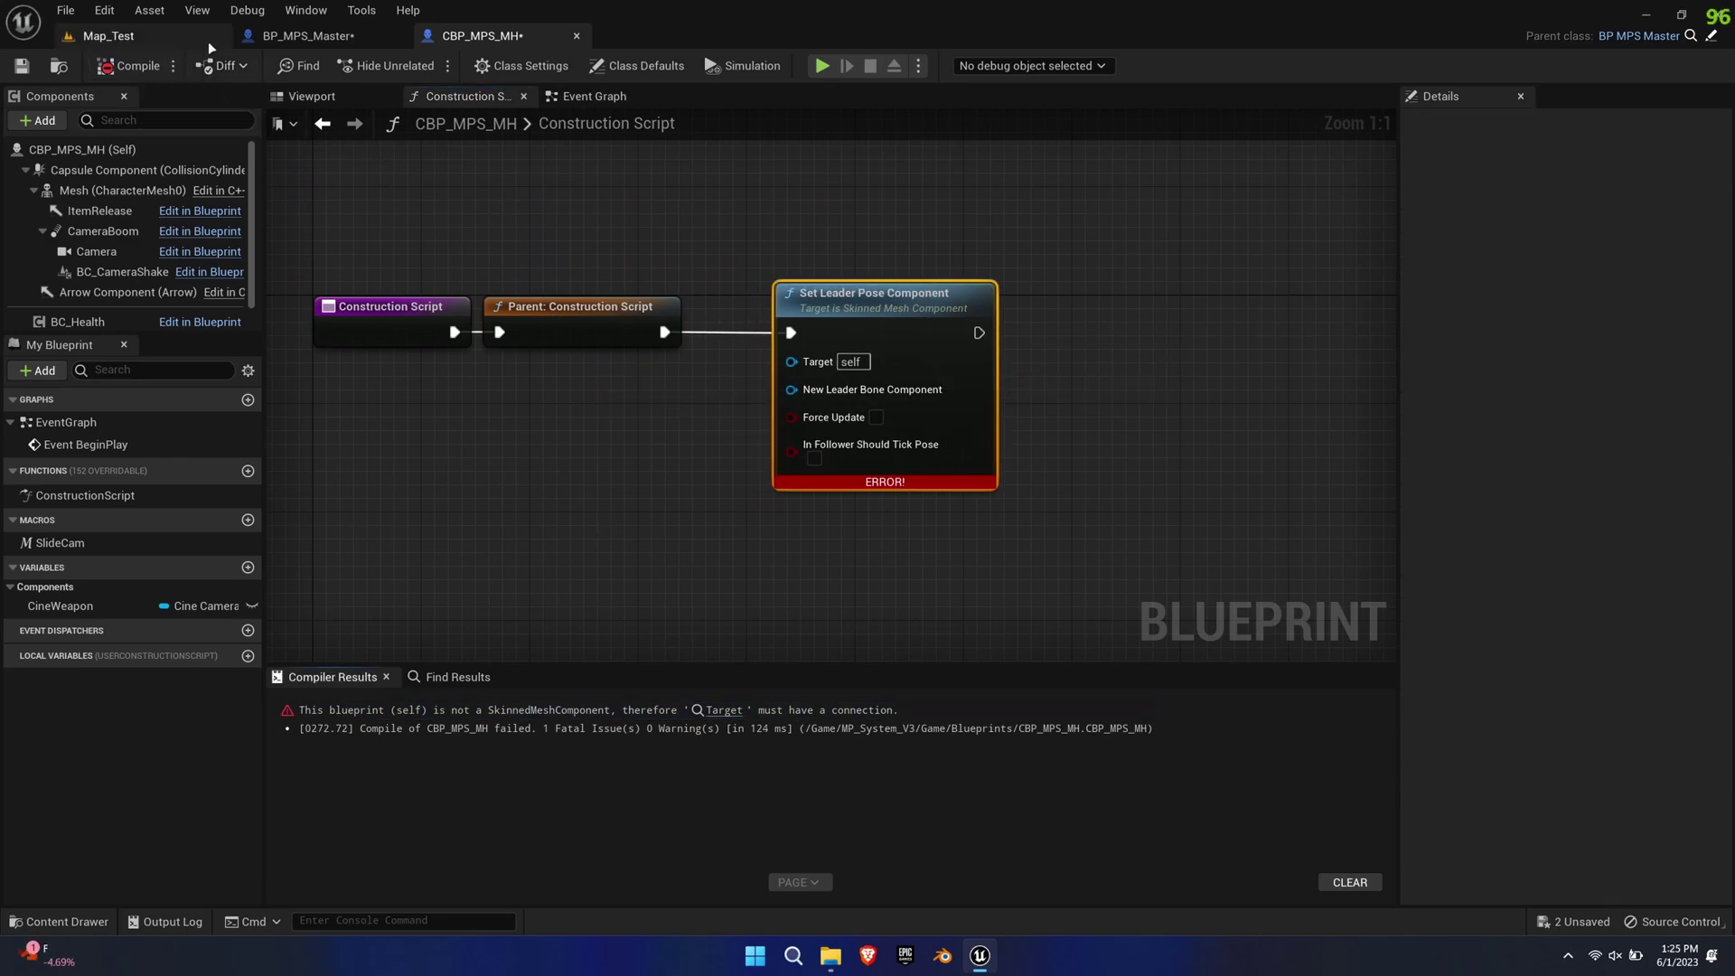
- Open the BP_Trey blueprint from the MetaHumans/Trey folder
key("ctrl+space")
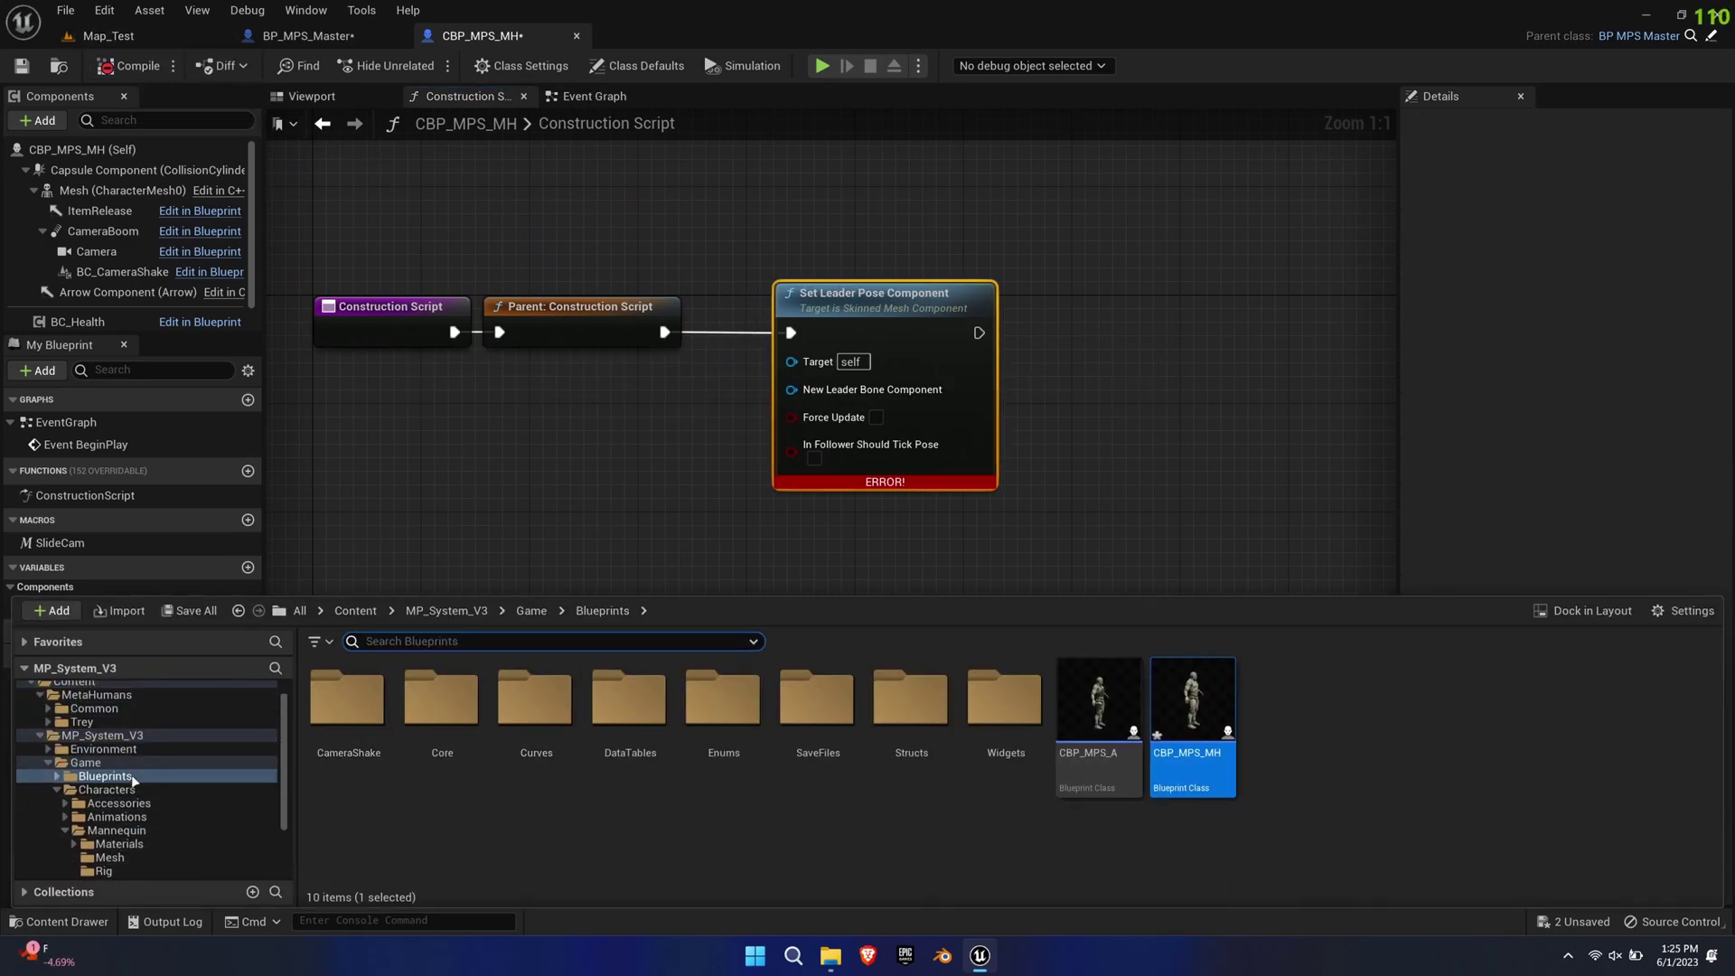
scroll(134, 781, "up", 1)
left_click(115, 743)
left_click(1202, 750)
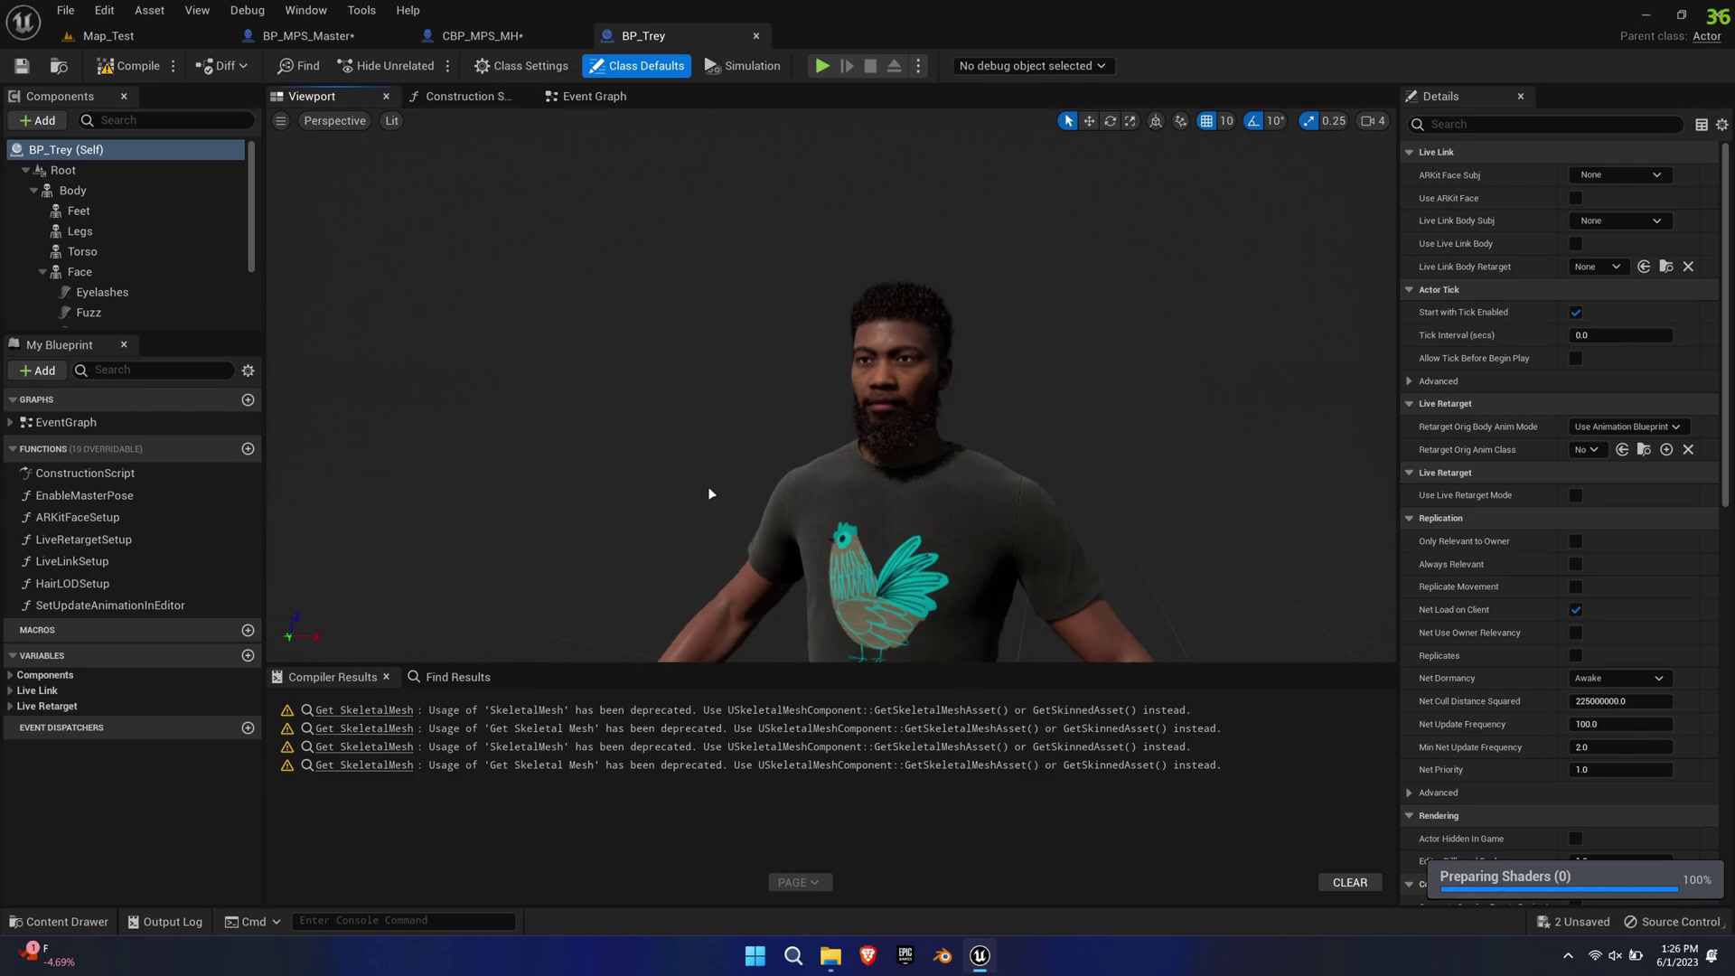
- Copy all BP_Trey components from Body through LODSync and paste them onto the Mesh component of CBP_MPS_MH
left_click(85, 189)
scroll(136, 289, "down", 3)
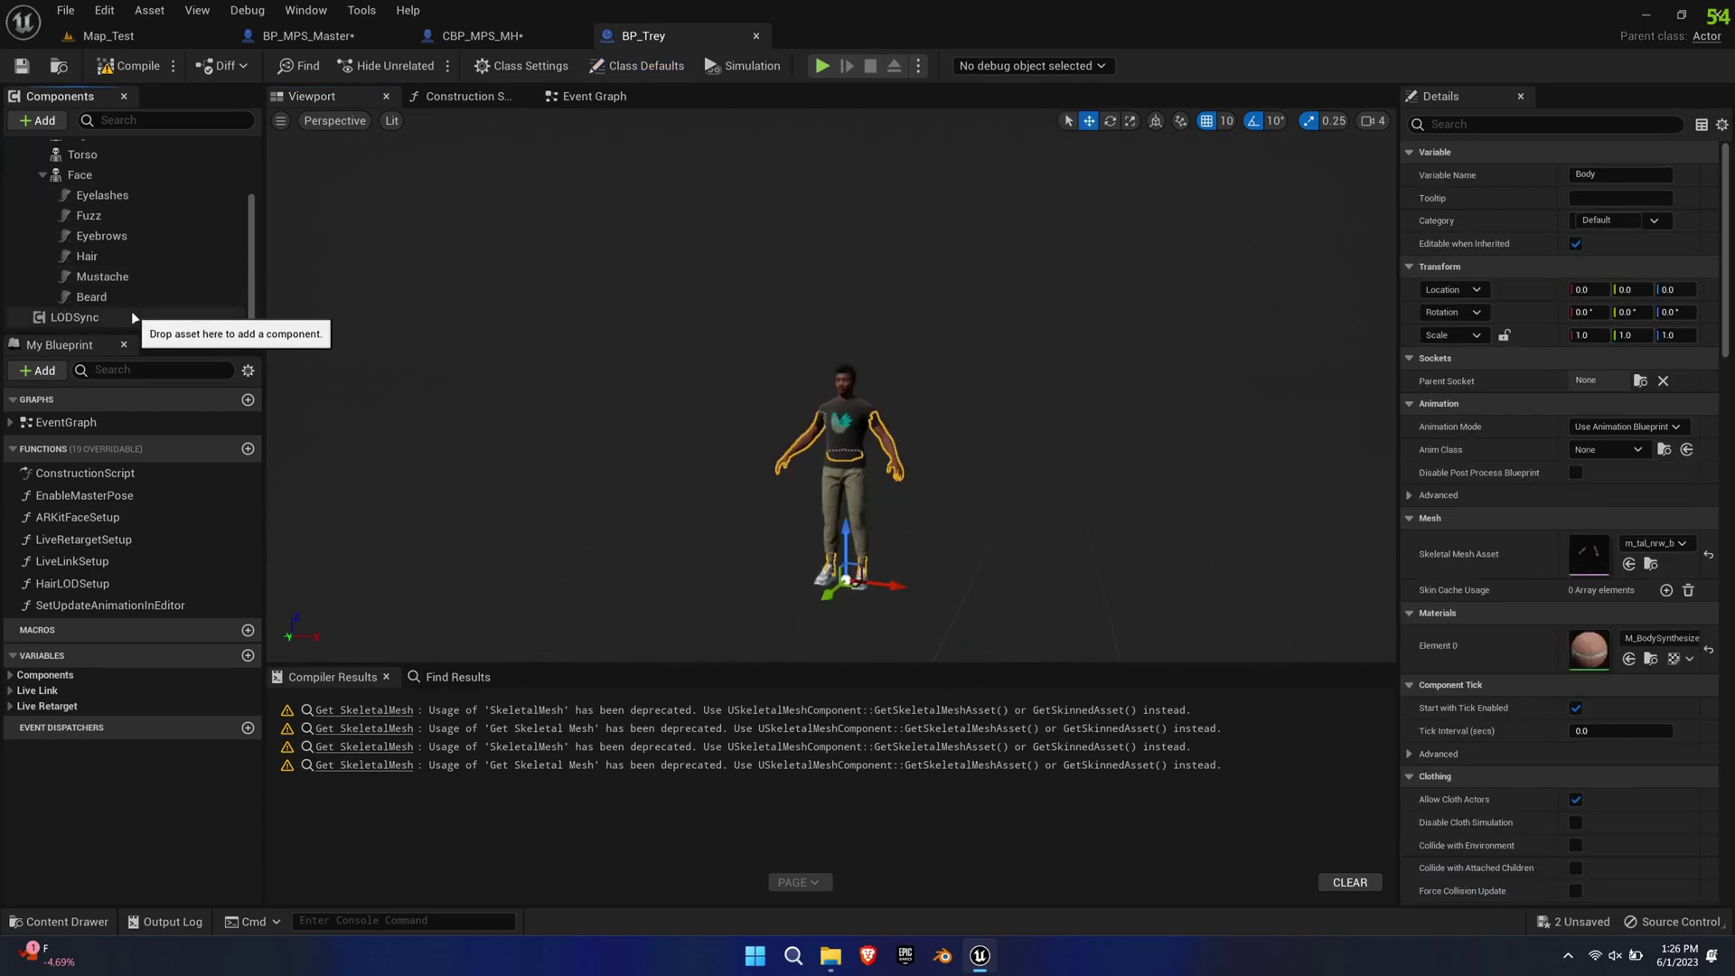
left_click(132, 313, "shift")
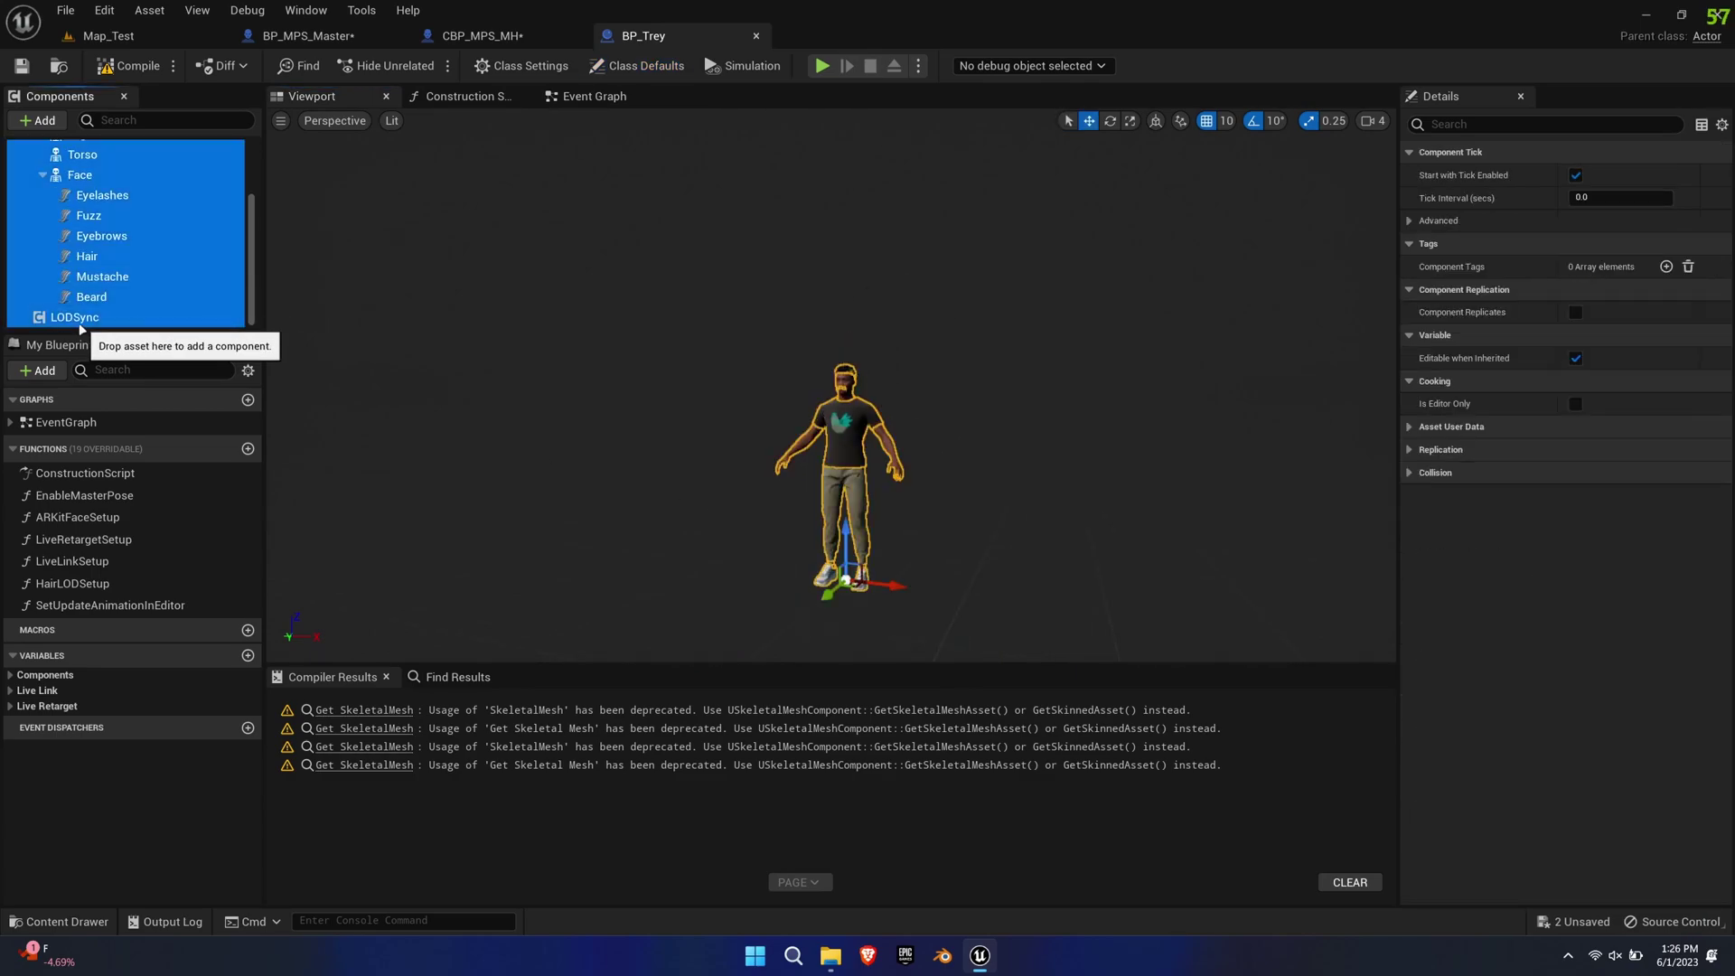
left_click(462, 38)
left_click(91, 191)
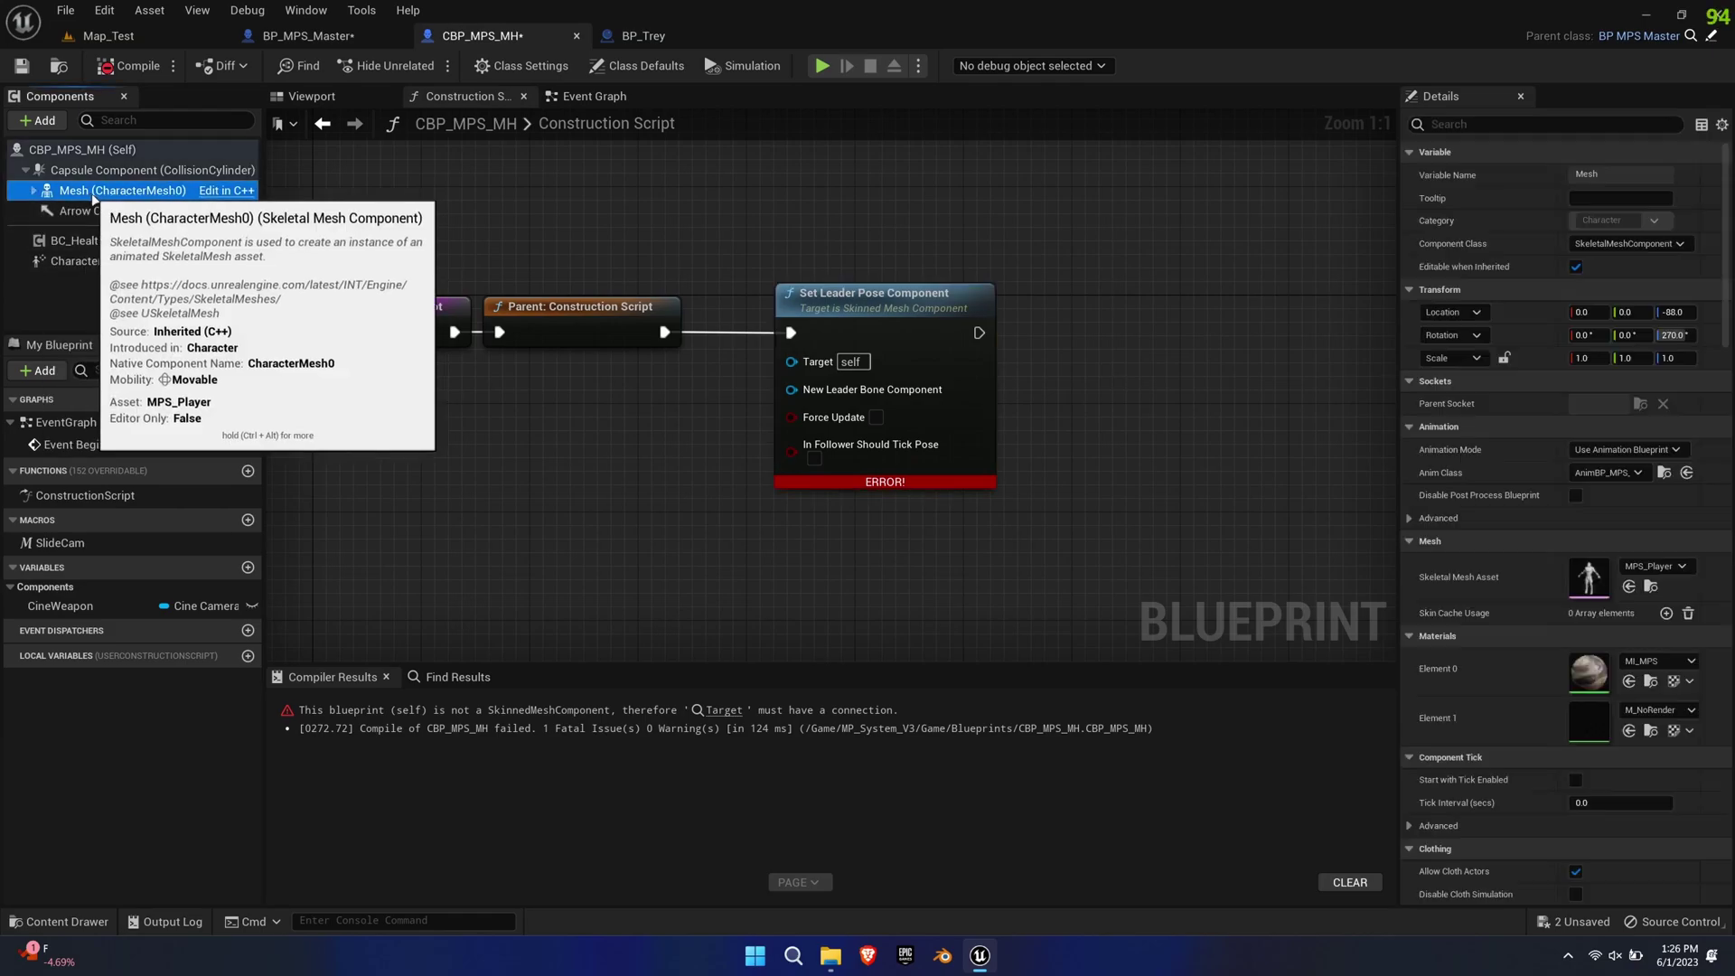
key("ctrl+v")
scroll(119, 257, "up", 5)
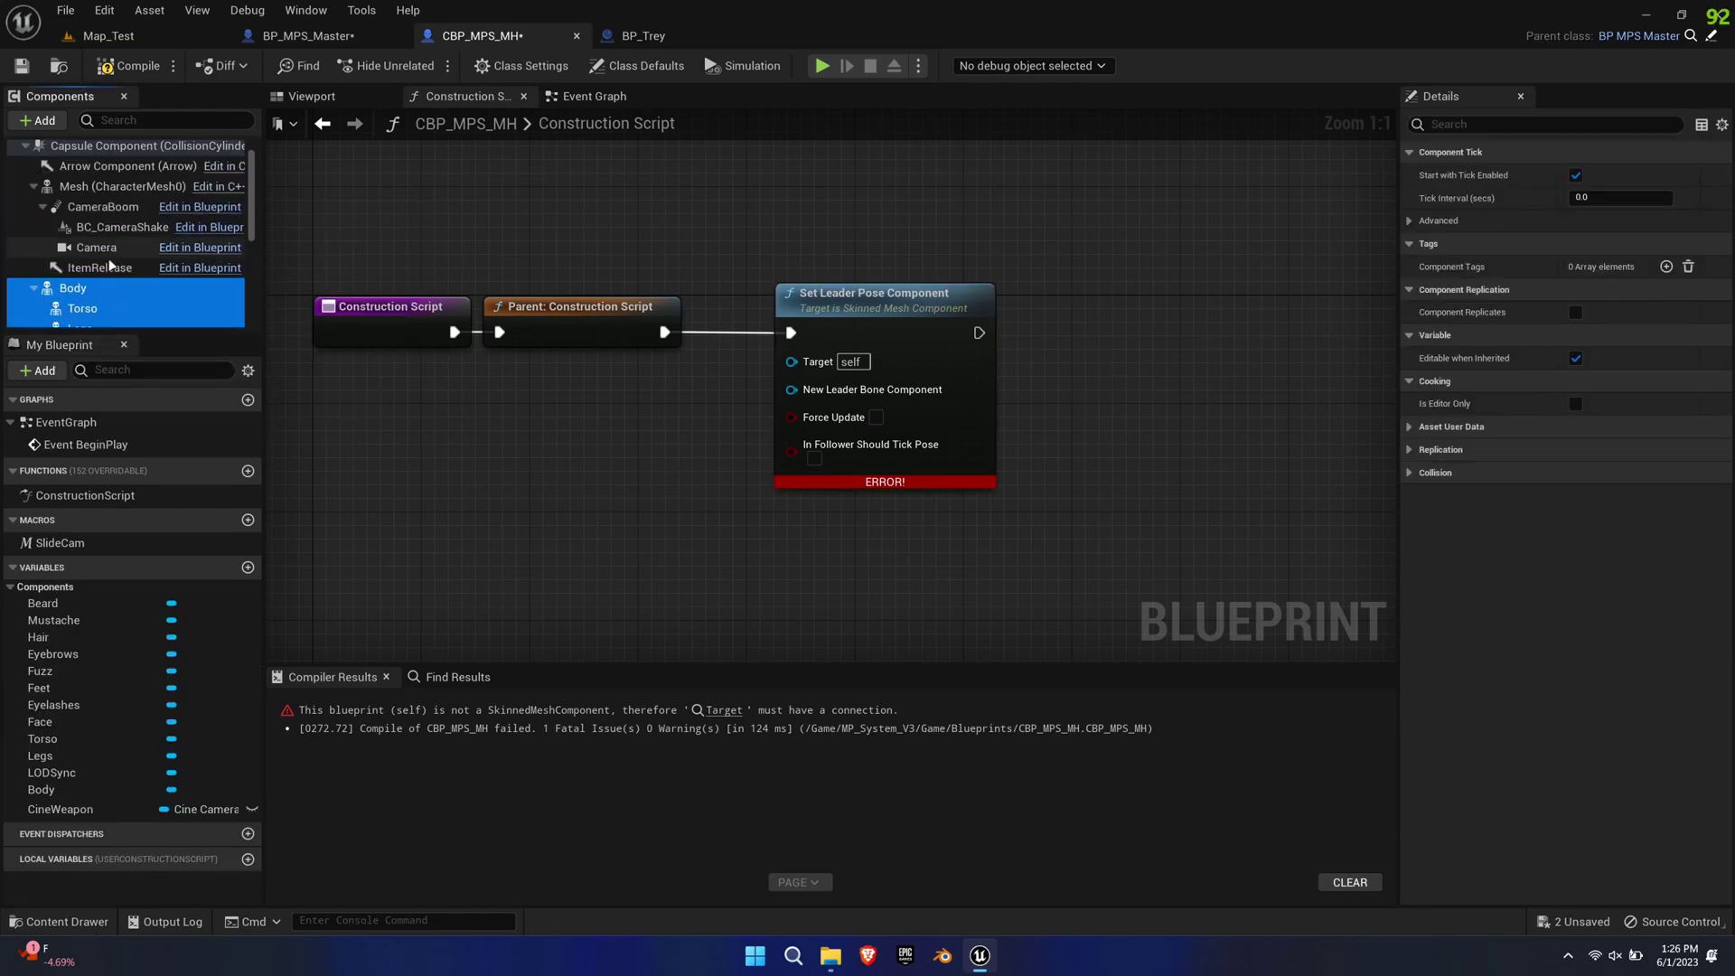
- Attach the pasted Body component hierarchy to Mesh and reset Body's rotation and location to 0
left_click(66, 268)
left_click_drag(67, 287, 71, 190)
left_click(34, 186)
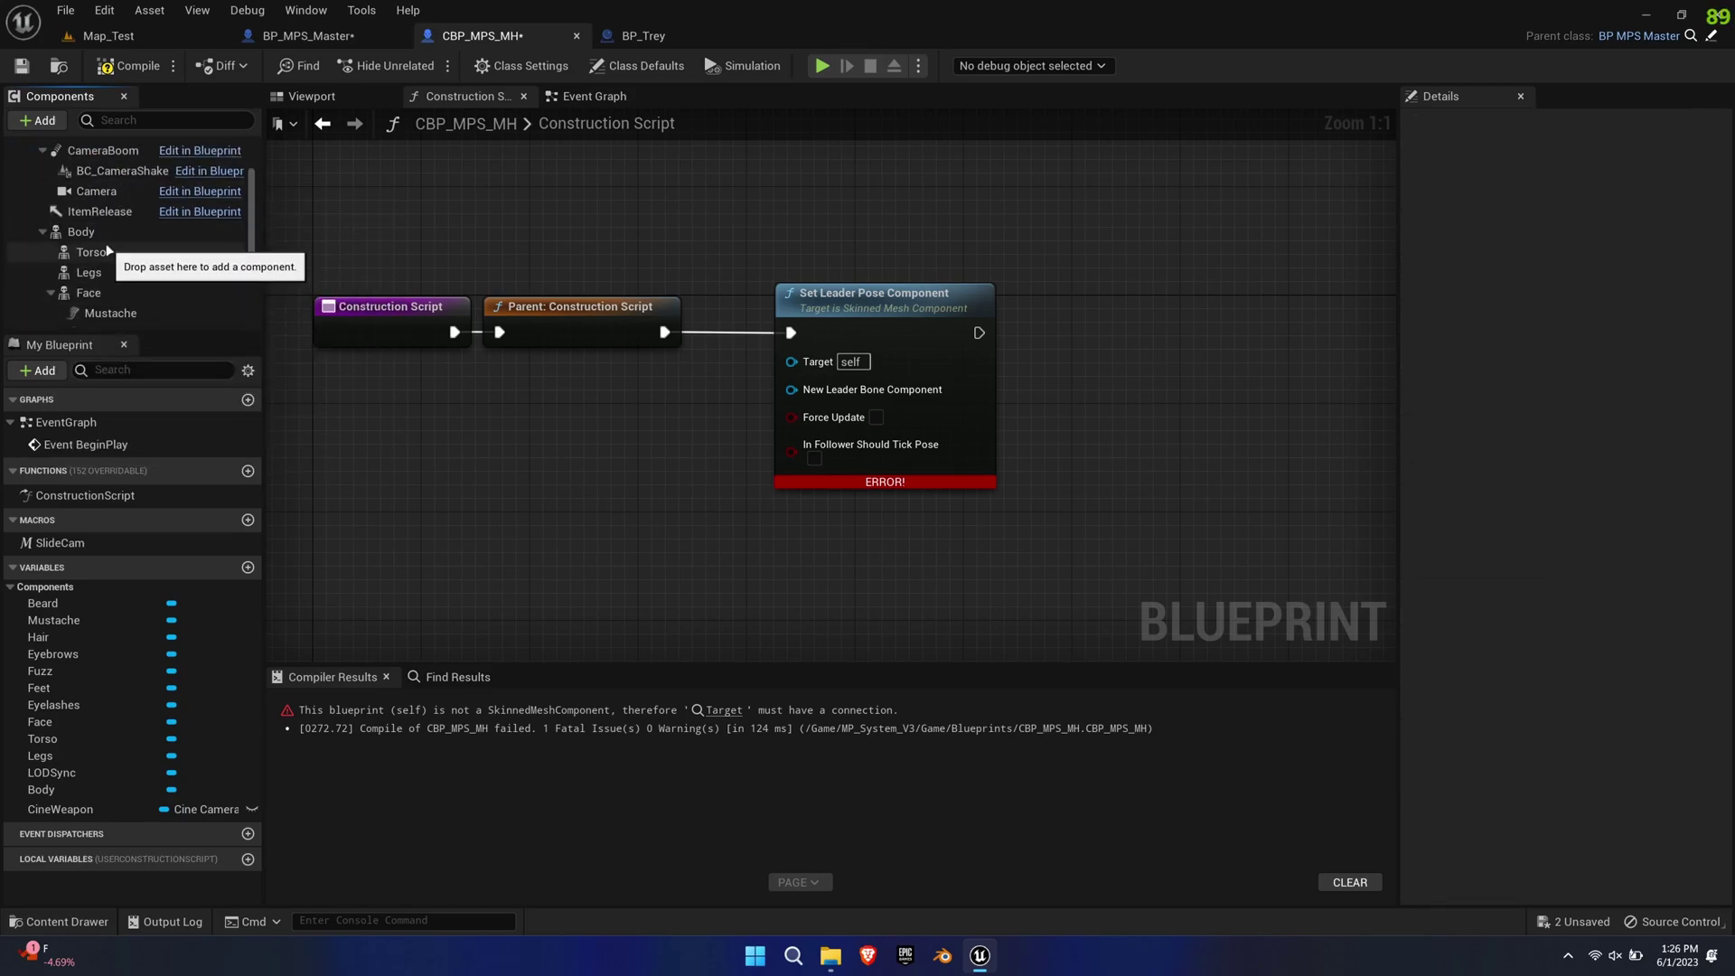
left_click(80, 231)
scroll(570, 320, "down", 5)
right_click_drag(570, 320, 624, 288)
left_click(1709, 311)
left_click(1709, 290)
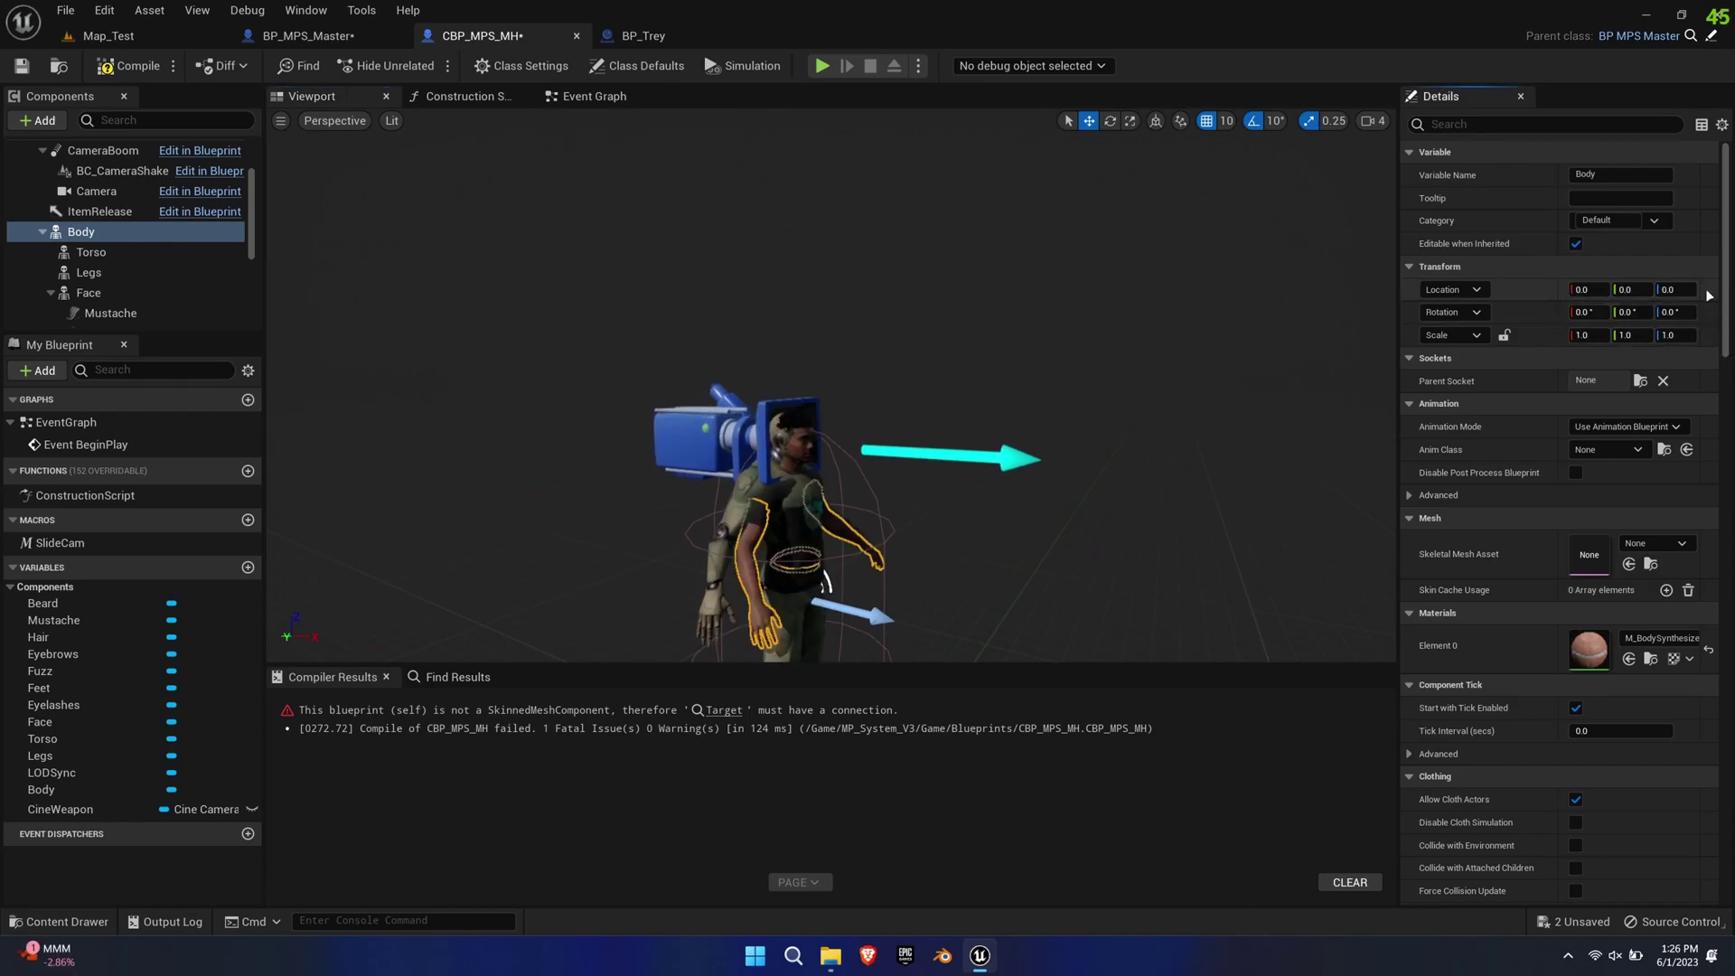
scroll(906, 524, "up", 4)
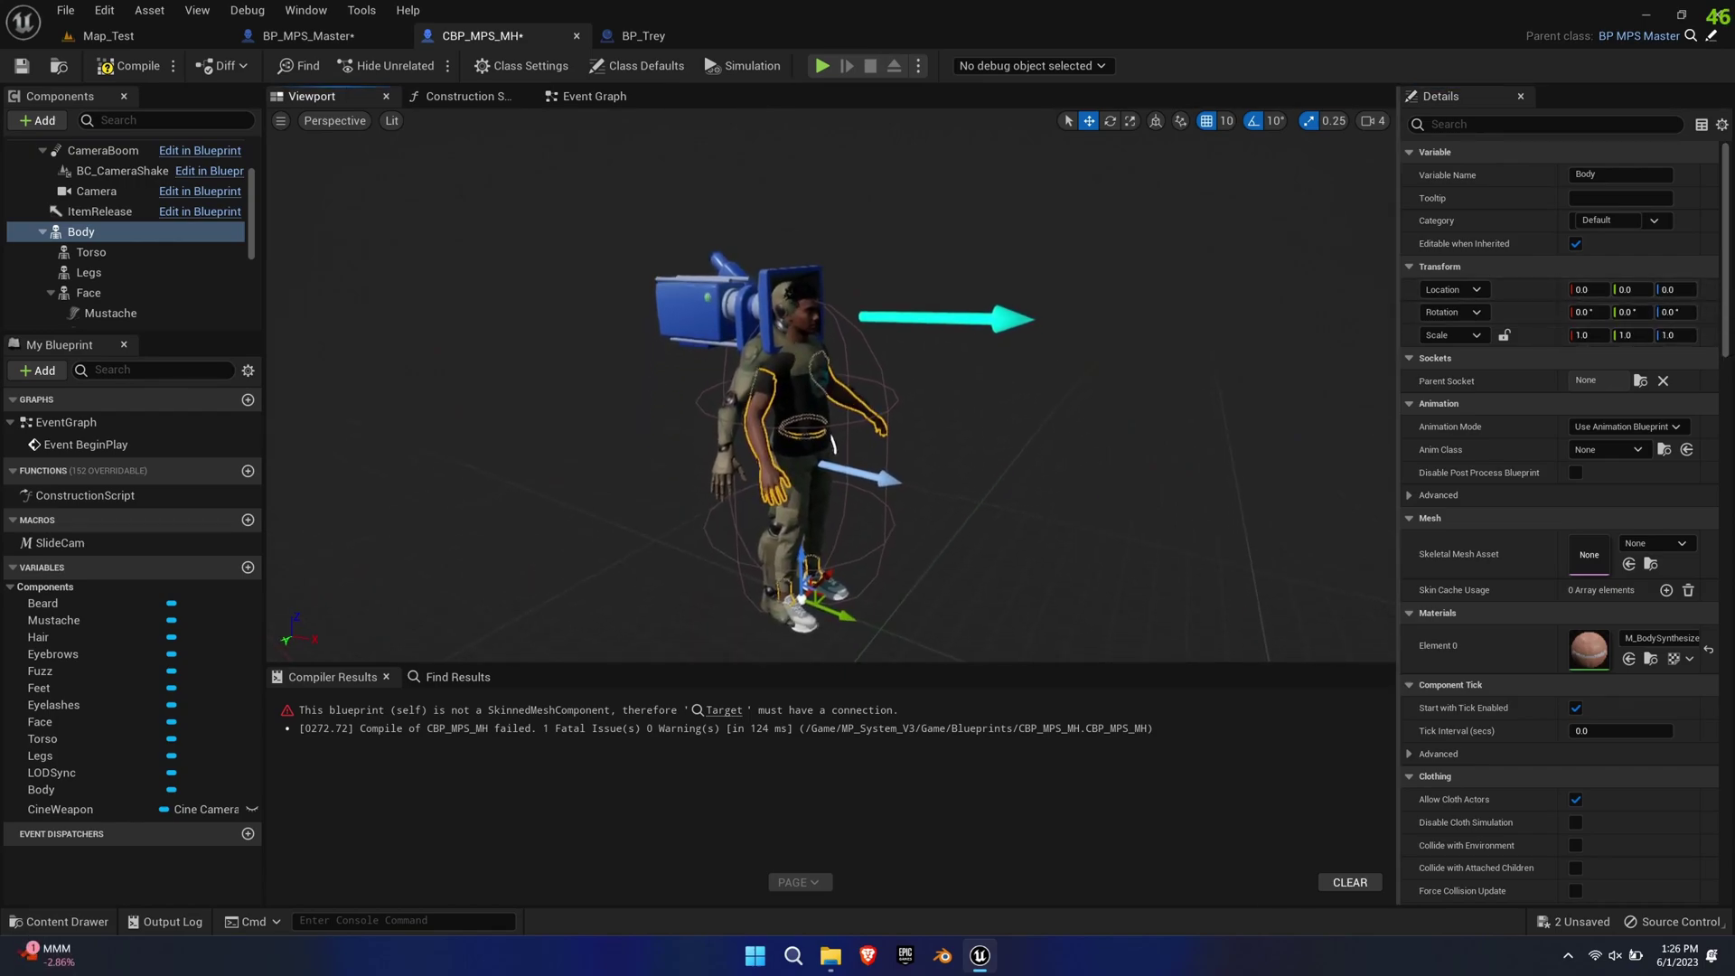
- Set the Body component's Anim Class to the retargeted RTG_metahuman animation blueprint
left_click(1604, 450)
type("animbp")
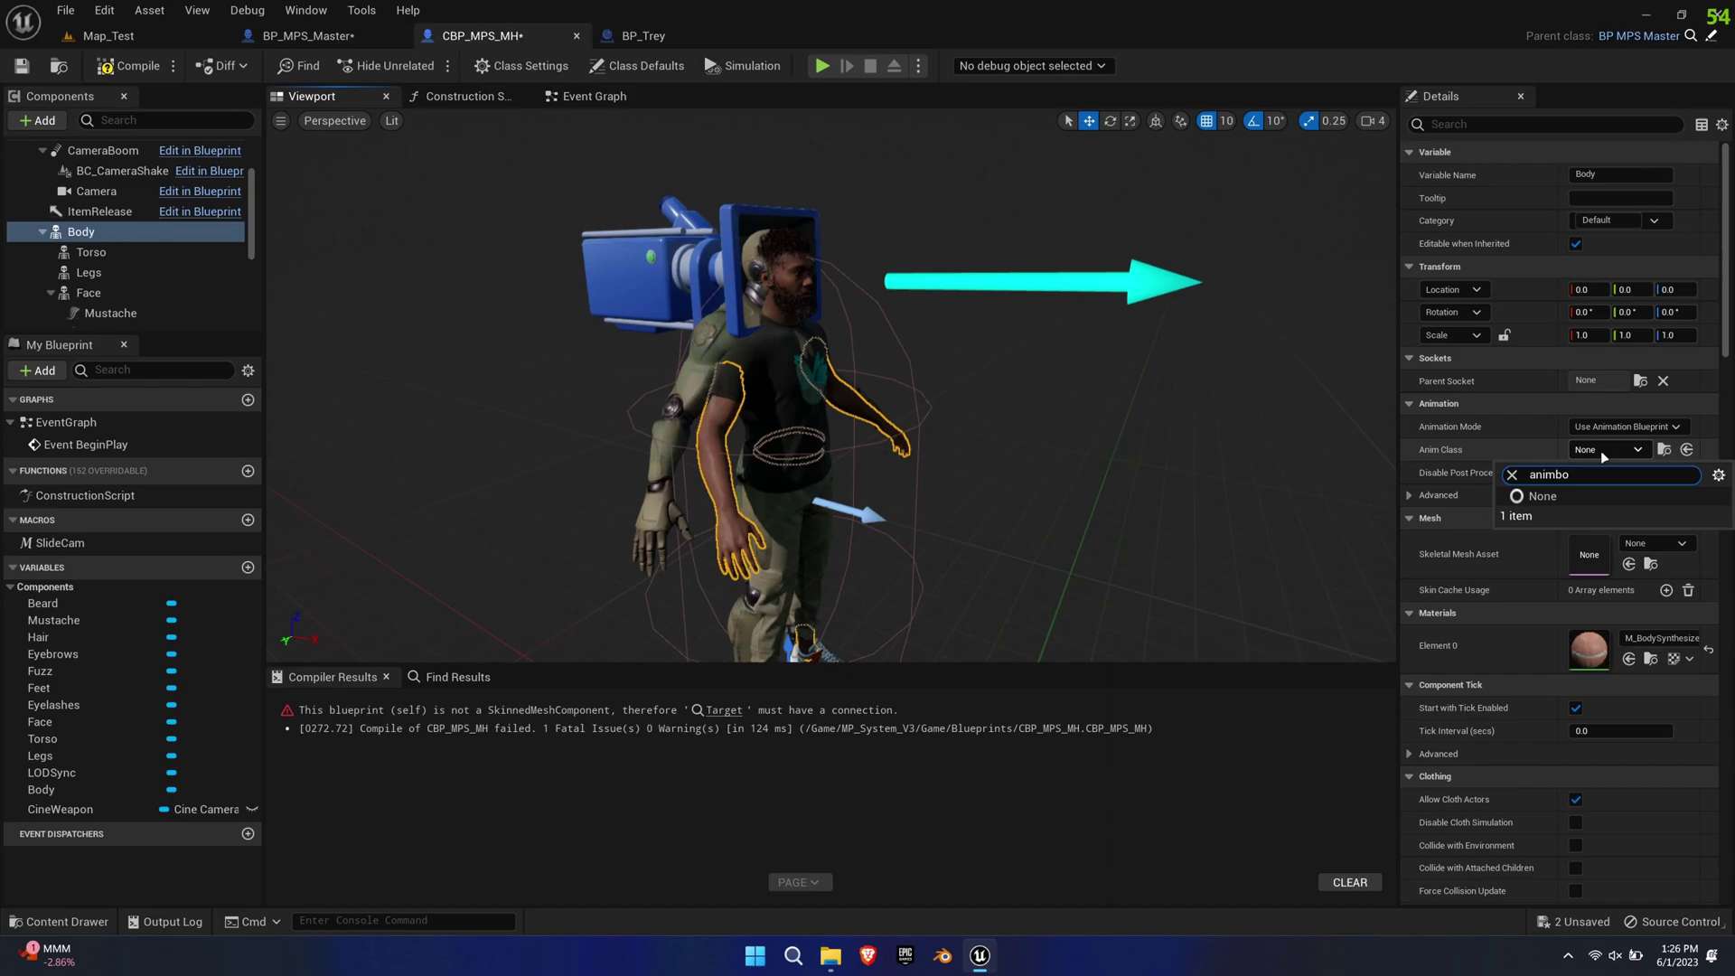
left_click(1596, 702)
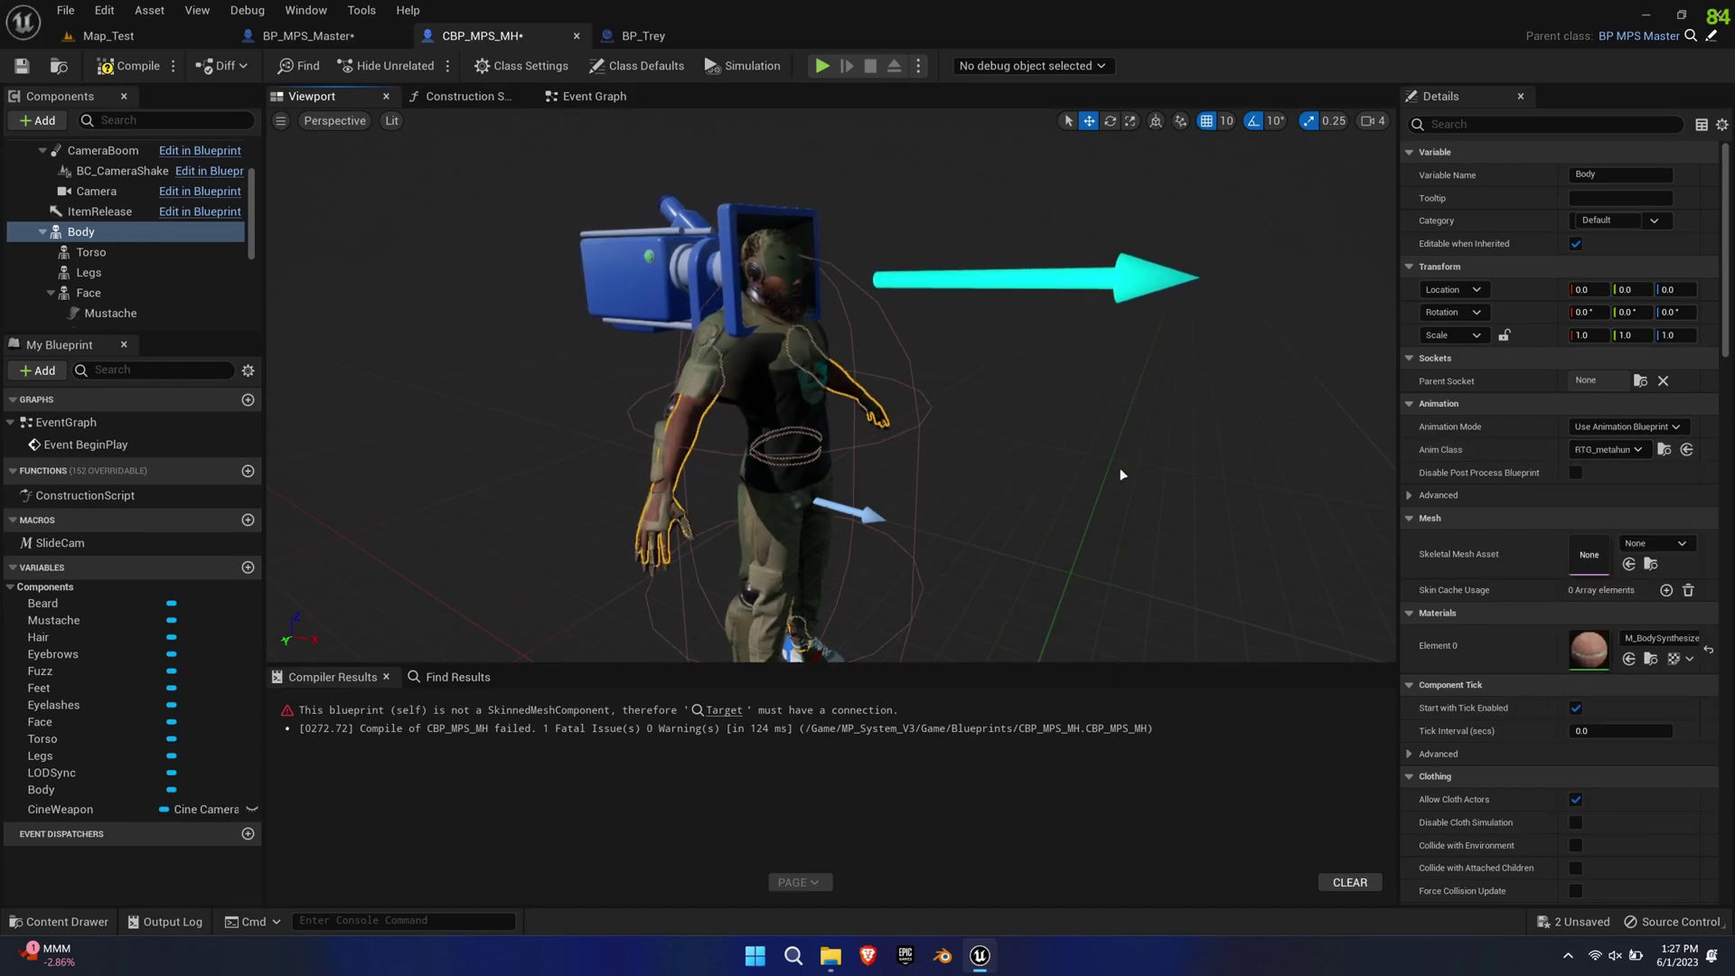
right_click_drag(1037, 501, 876, 534)
right_click_drag(1075, 429, 1057, 423)
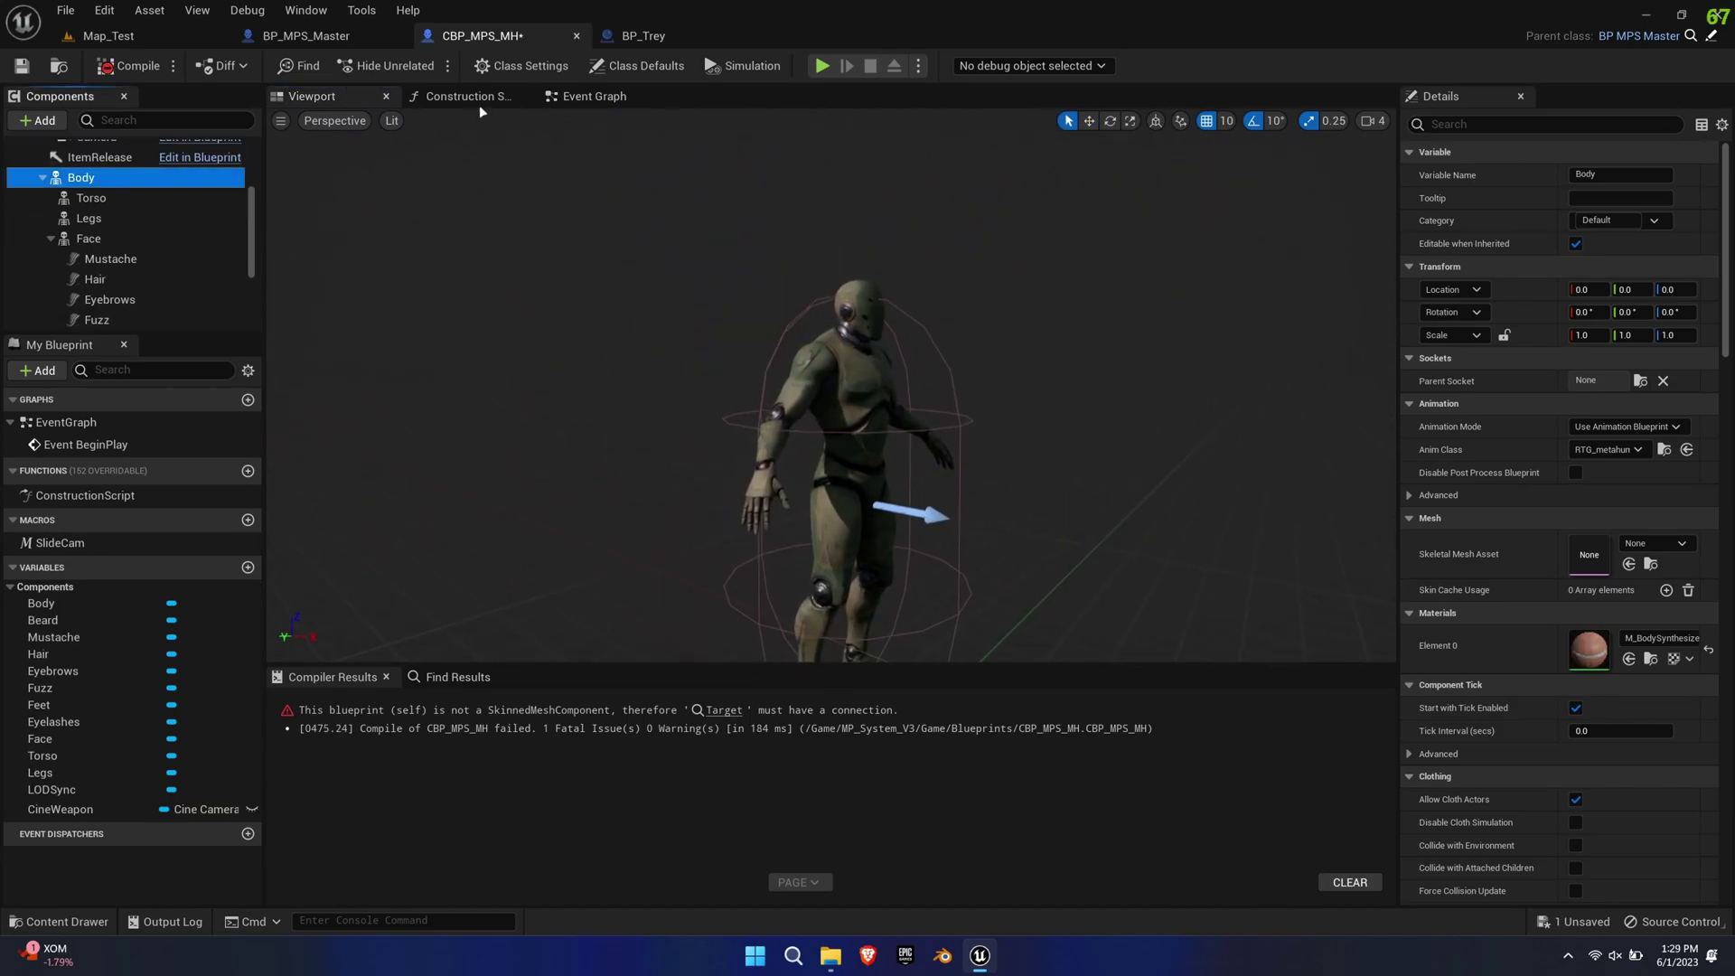
- Add a Body reference to the Construction Script and connect it to New Leader Bone Component on Set Leader Pose Component
left_click(475, 97)
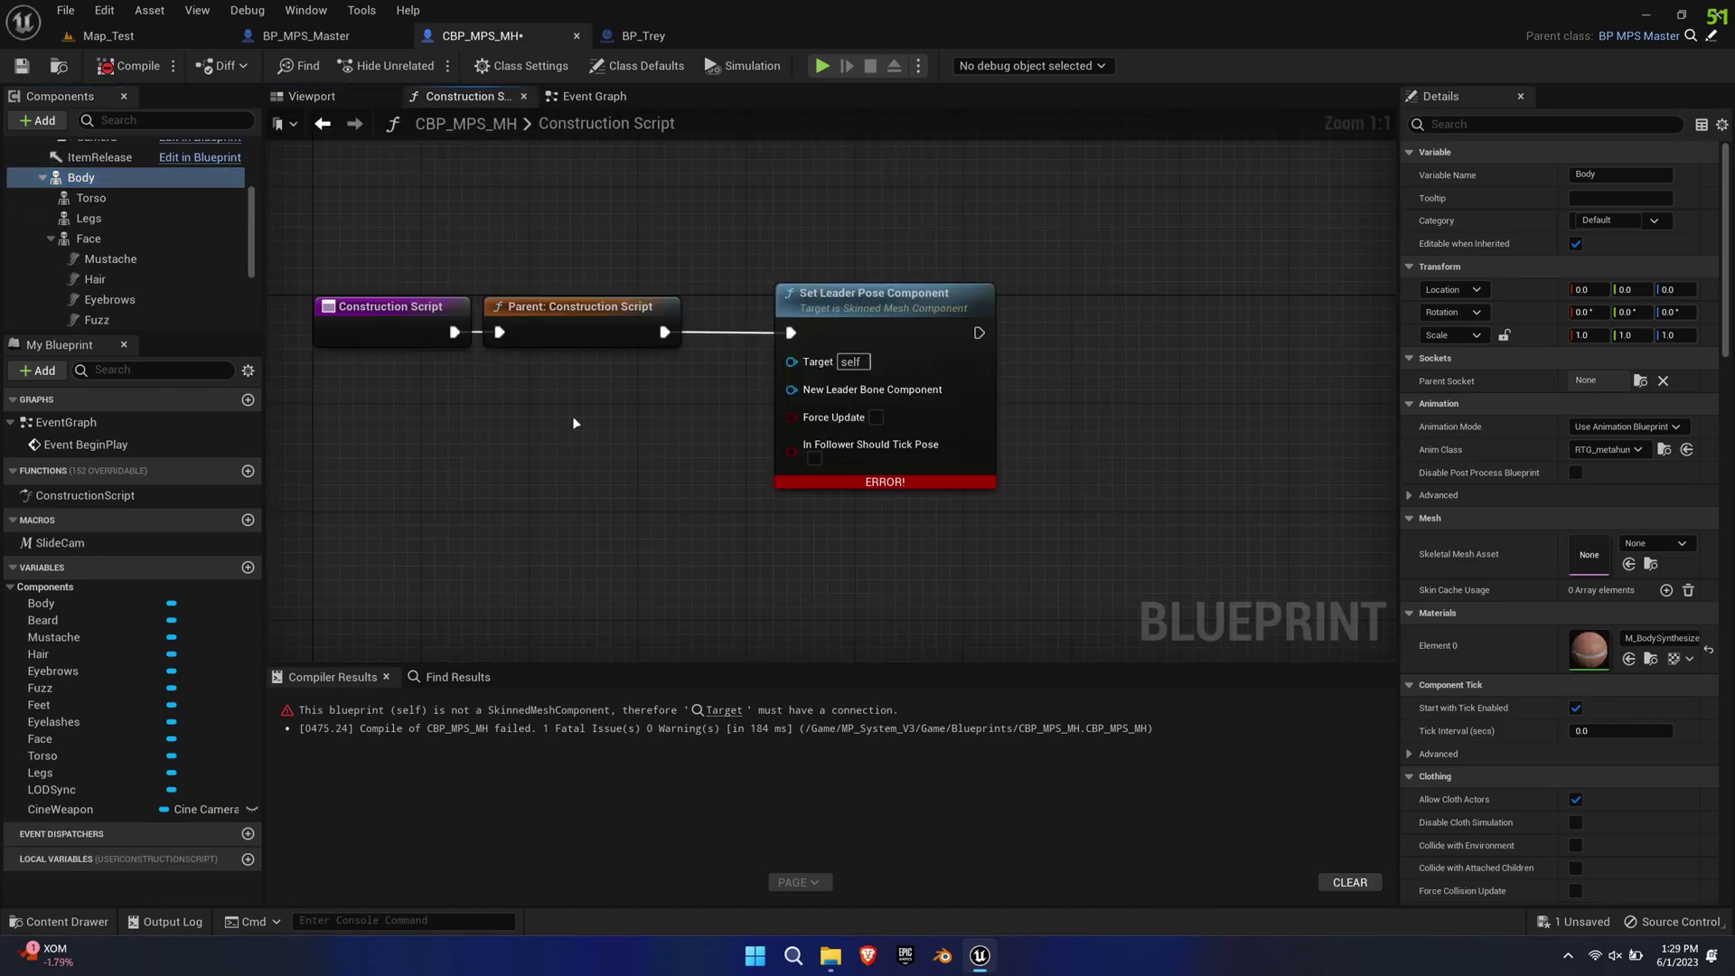
left_click_drag(80, 181, 472, 304)
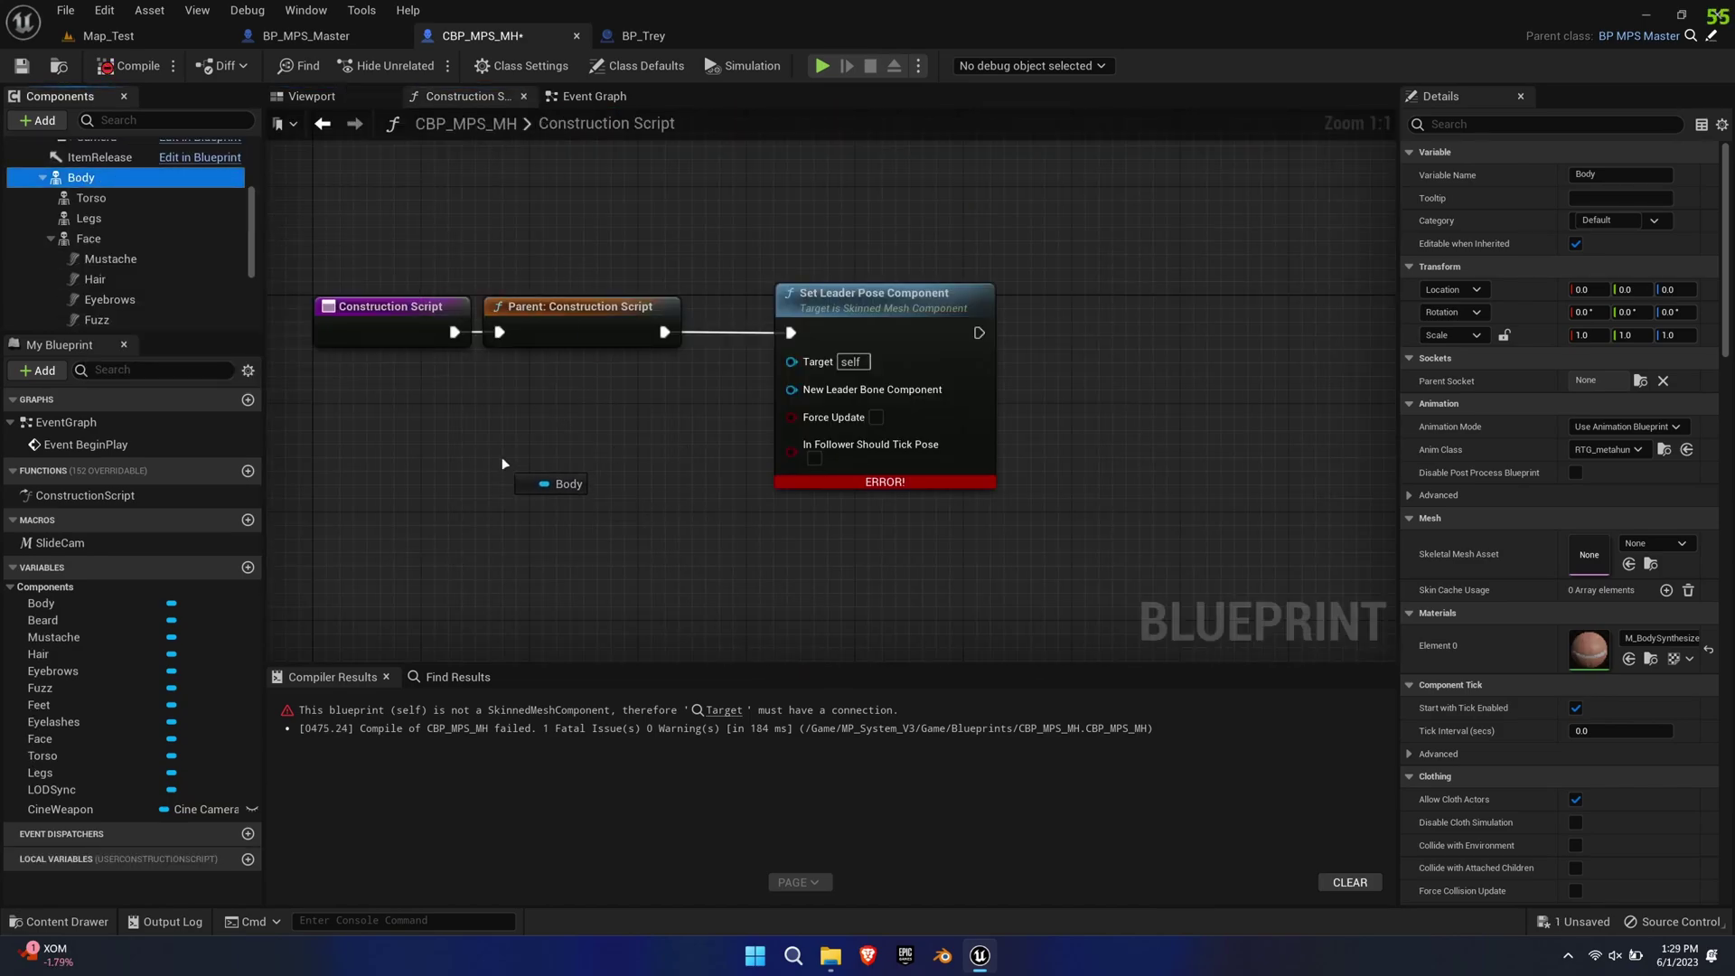
left_click_drag(504, 463, 506, 463)
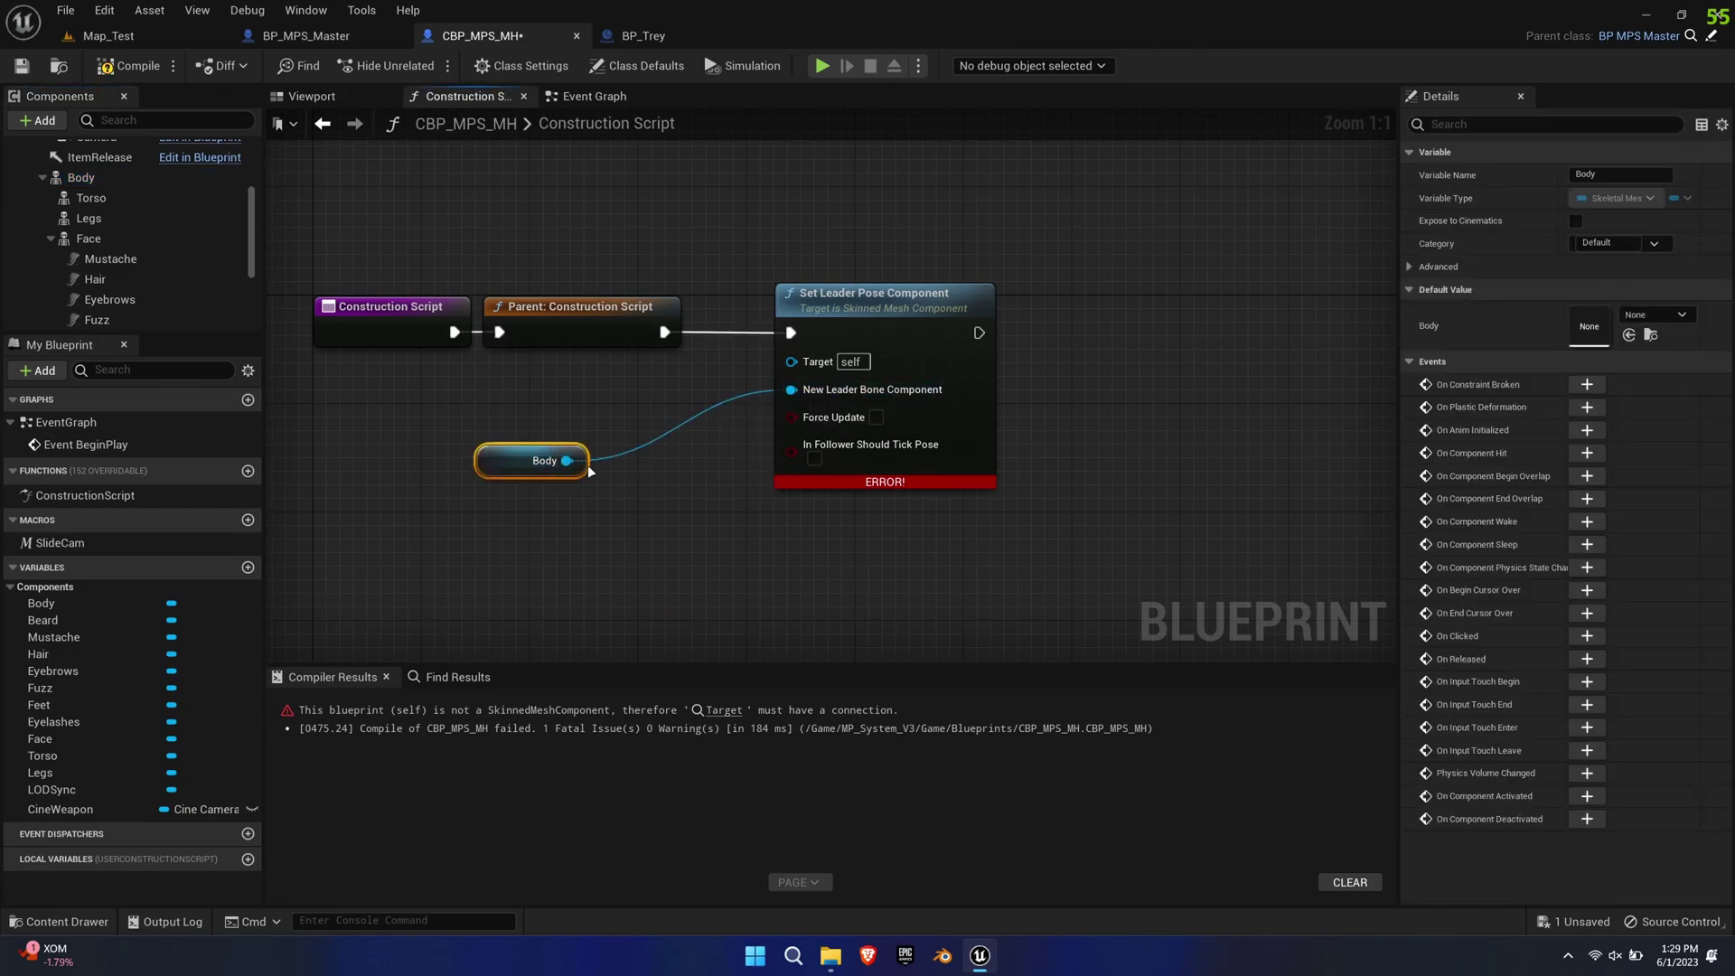
- Add references to the Torso, Legs, Face and Feet components to the Construction Script
left_click_drag(90, 197, 520, 420)
left_click_drag(88, 239, 465, 452)
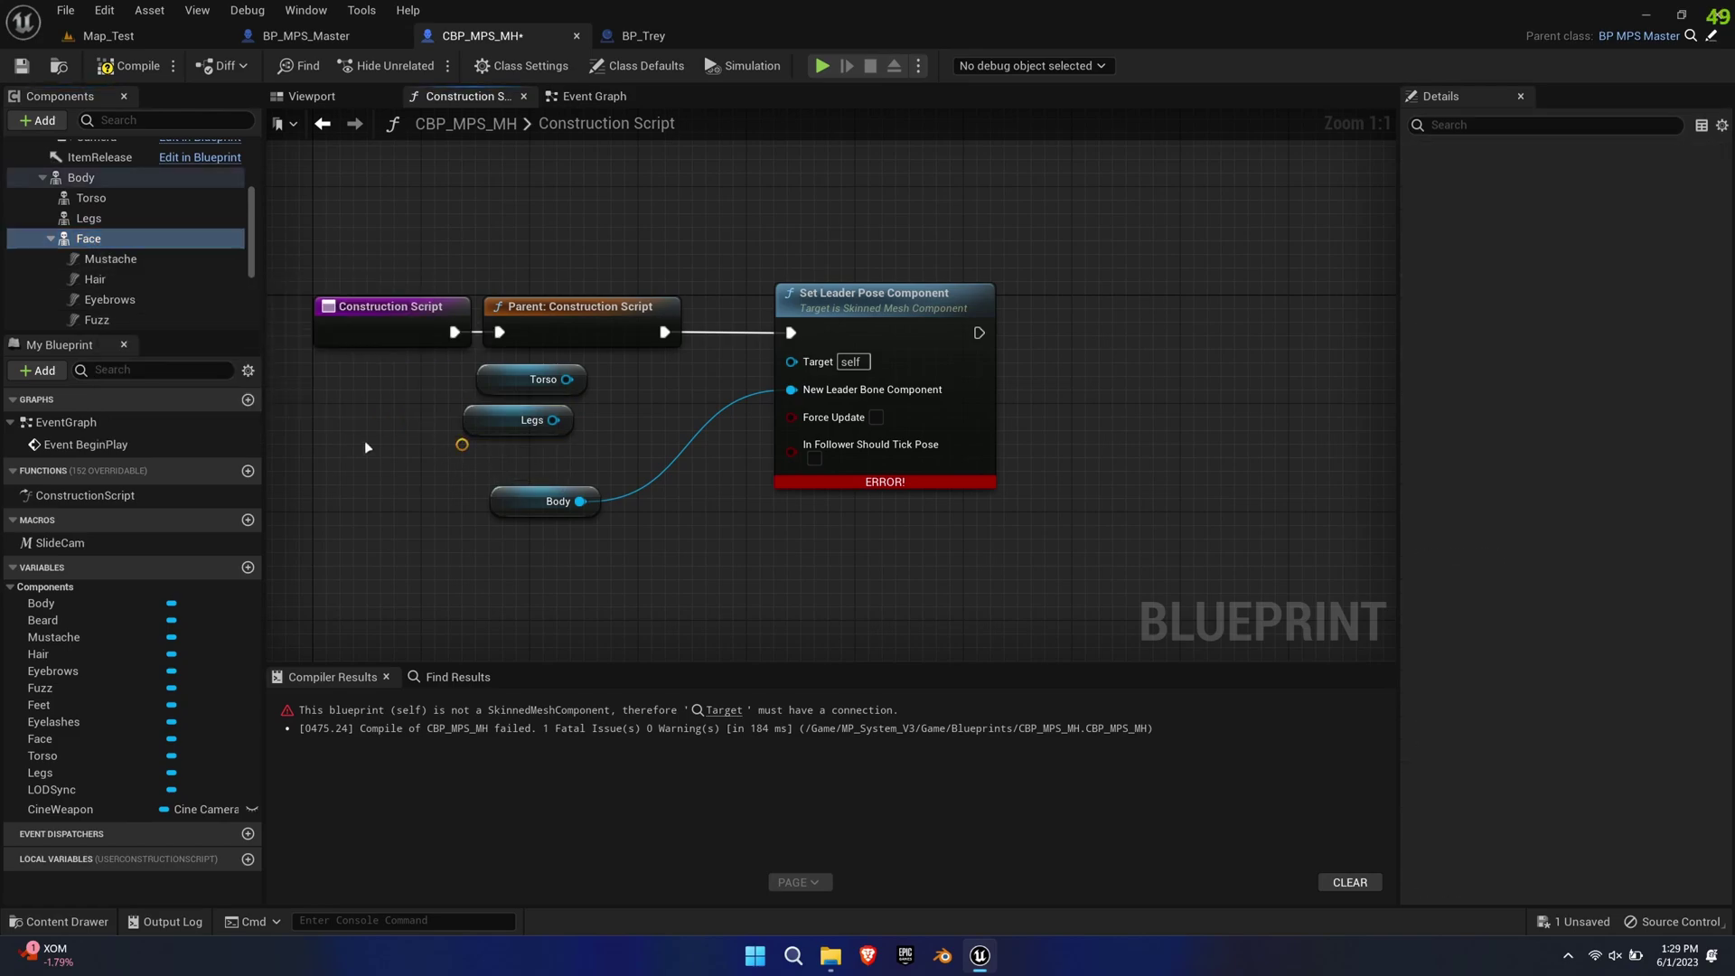
scroll(90, 272, "down", 3)
left_click_drag(88, 247, 342, 490)
- Connect the Torso, Legs, Face and Feet references to Set Leader Pose Component's Target, tidy the nodes, and compile
mouse_move(509, 501)
left_mouse_down()
mouse_move(525, 556)
mouse_move(486, 493)
left_mouse_up()
left_click_drag(486, 464, 487, 447, "shift")
left_click_drag(490, 429, 792, 362, "shift")
left_click_drag(792, 360, 564, 461)
left_click_drag(532, 551, 519, 375)
left_click_drag(514, 373, 609, 374)
left_click(566, 529)
key("F7")
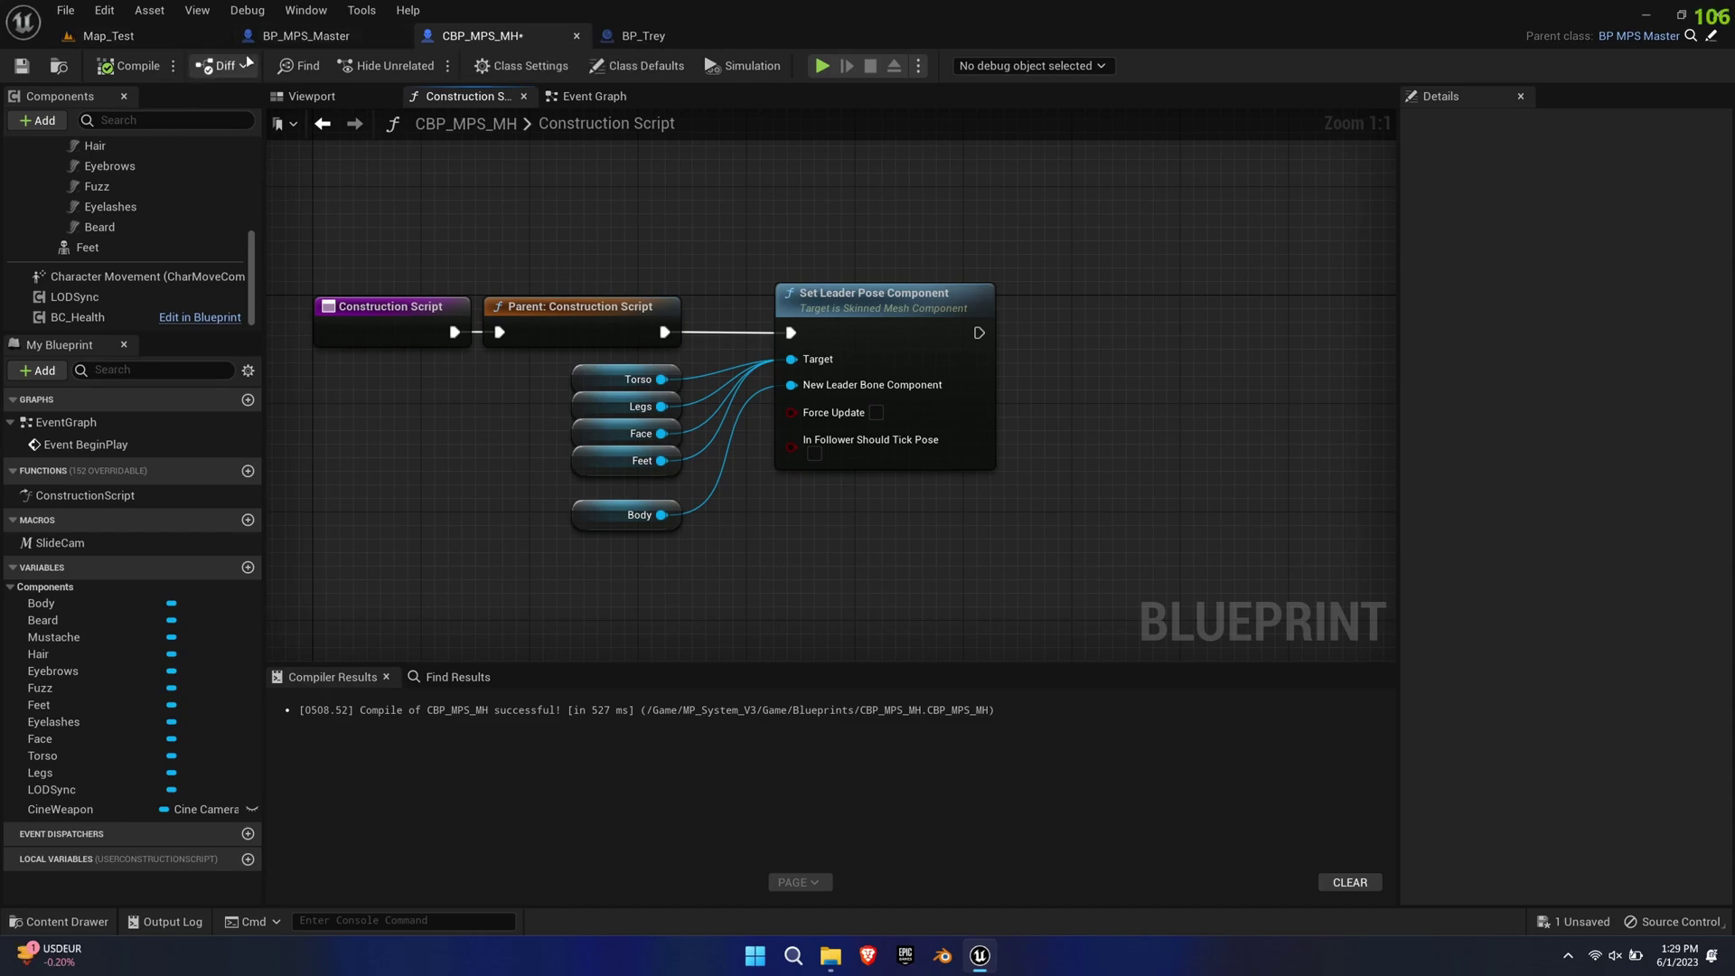
- Open the GM_MPS game mode blueprint from the MP_System_V3/Game/Blueprints/Core folder
left_click(176, 36)
key("ctrl+space")
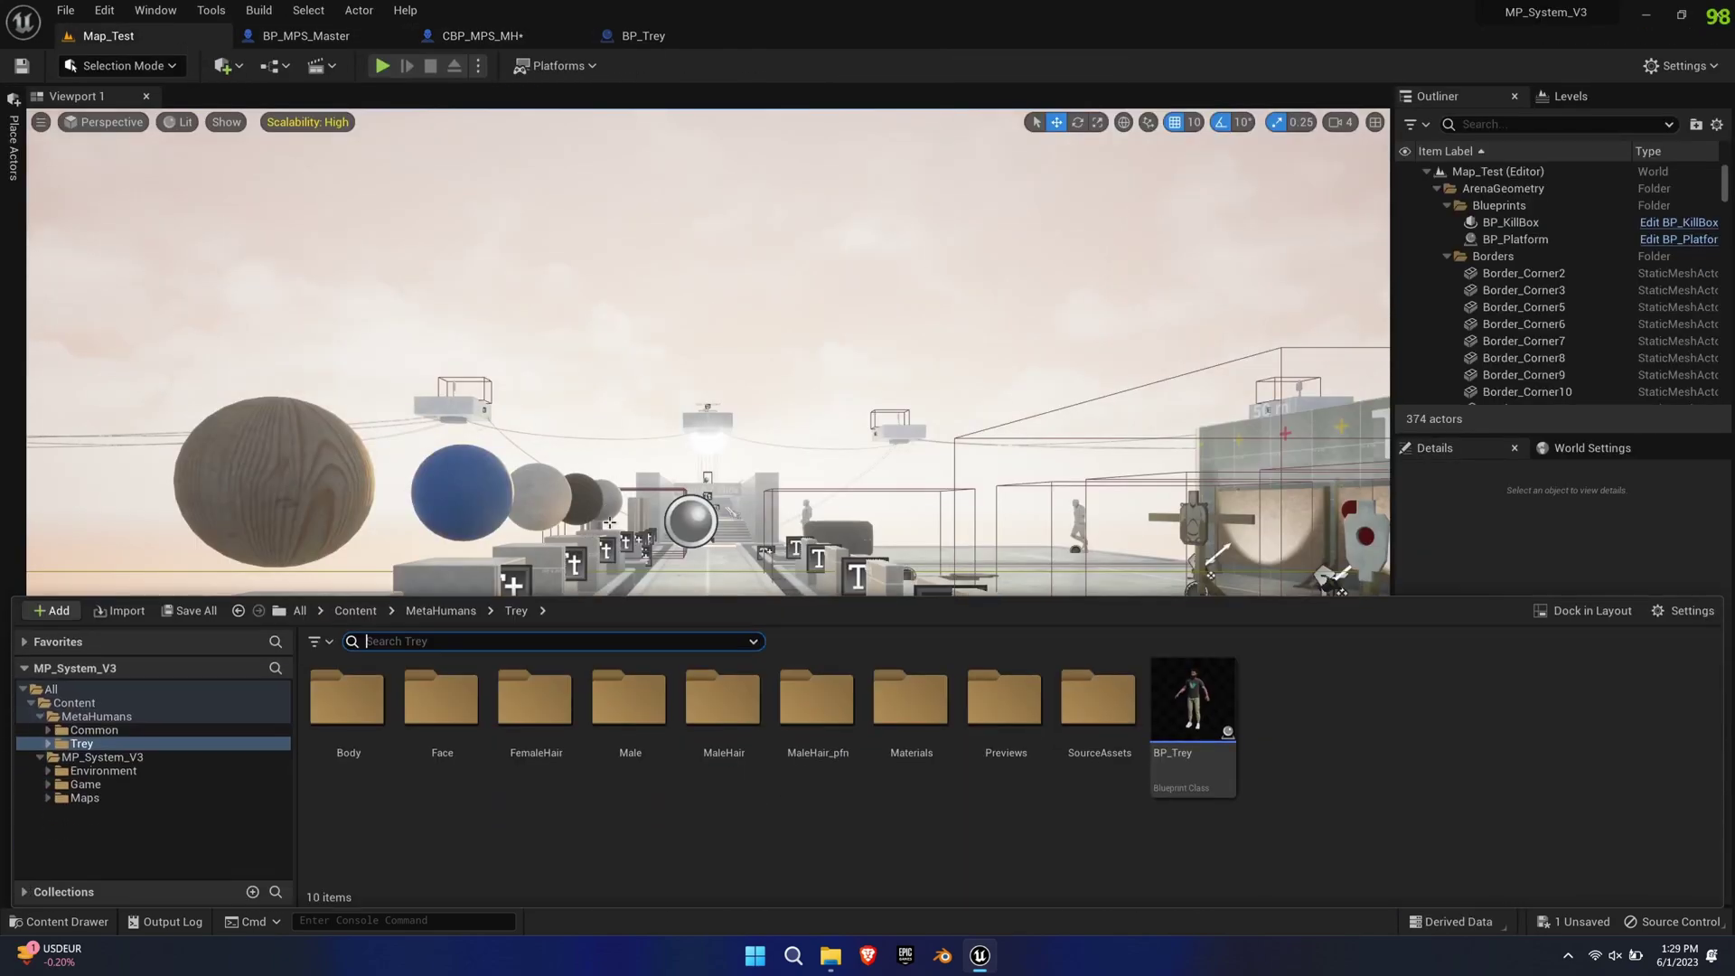
left_click(136, 798)
left_click(122, 786)
double_click(340, 744)
left_click(431, 760)
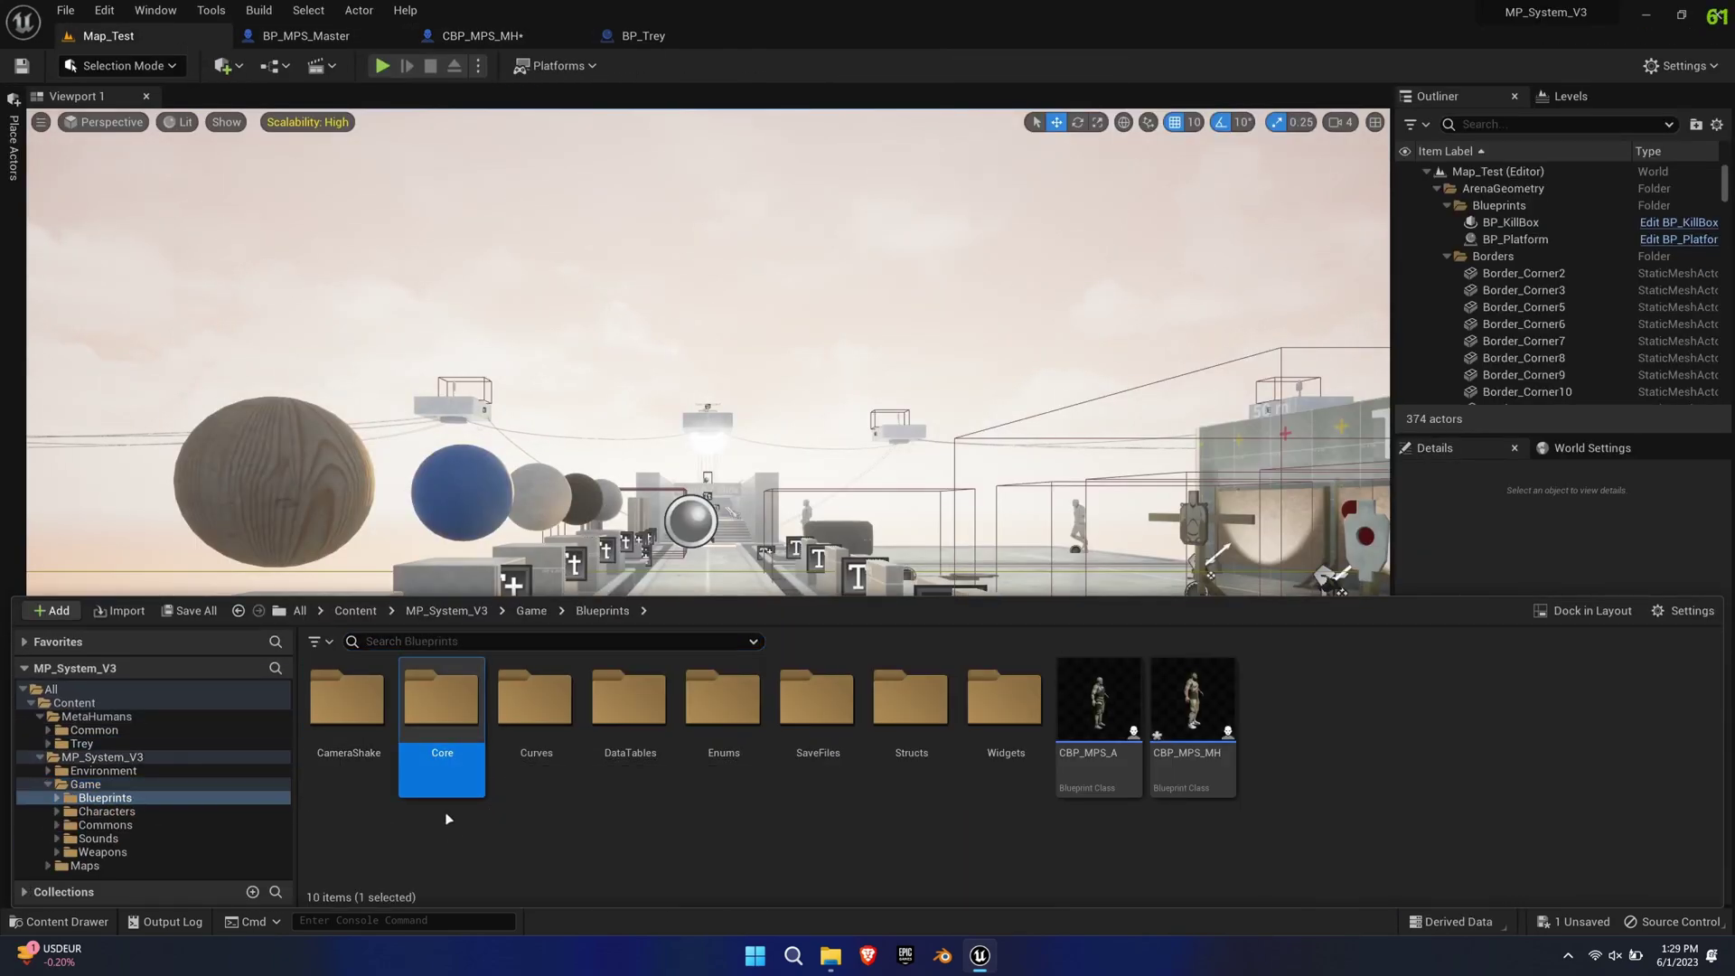
double_click(445, 787)
scroll(543, 813, "down", 1)
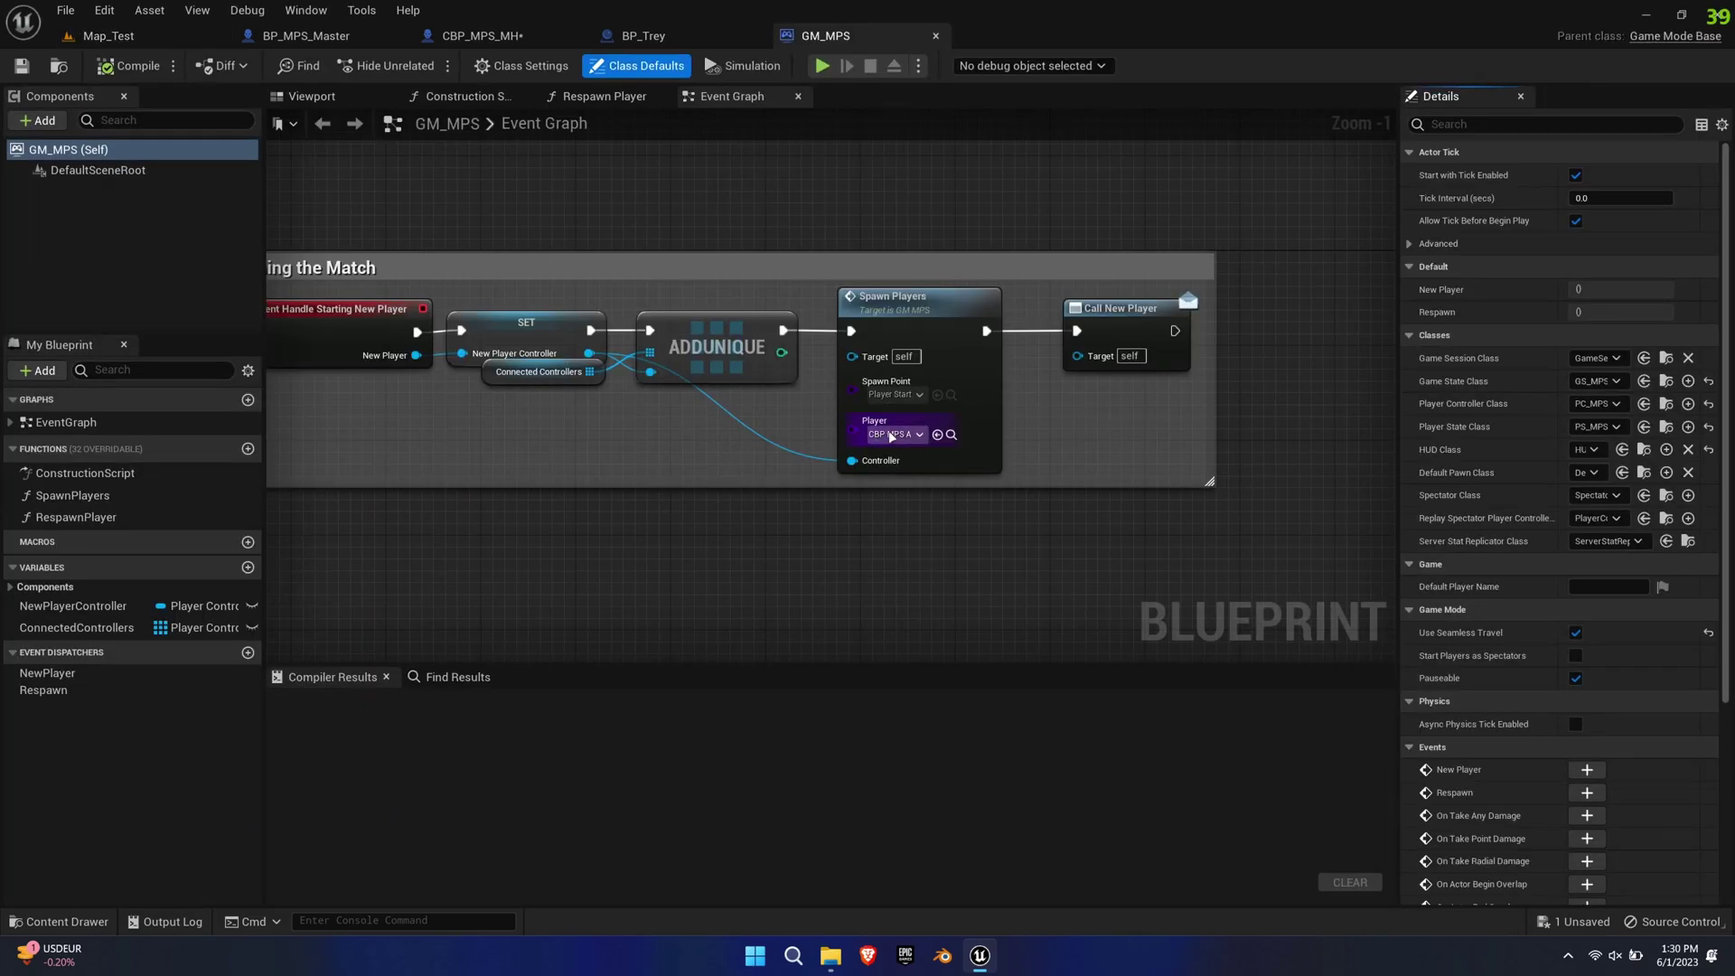
- Set Player to CBP_MPS_MH on the Spawn Players nodes in the Event Graph and Respawn Player function, and compile
left_click(895, 435)
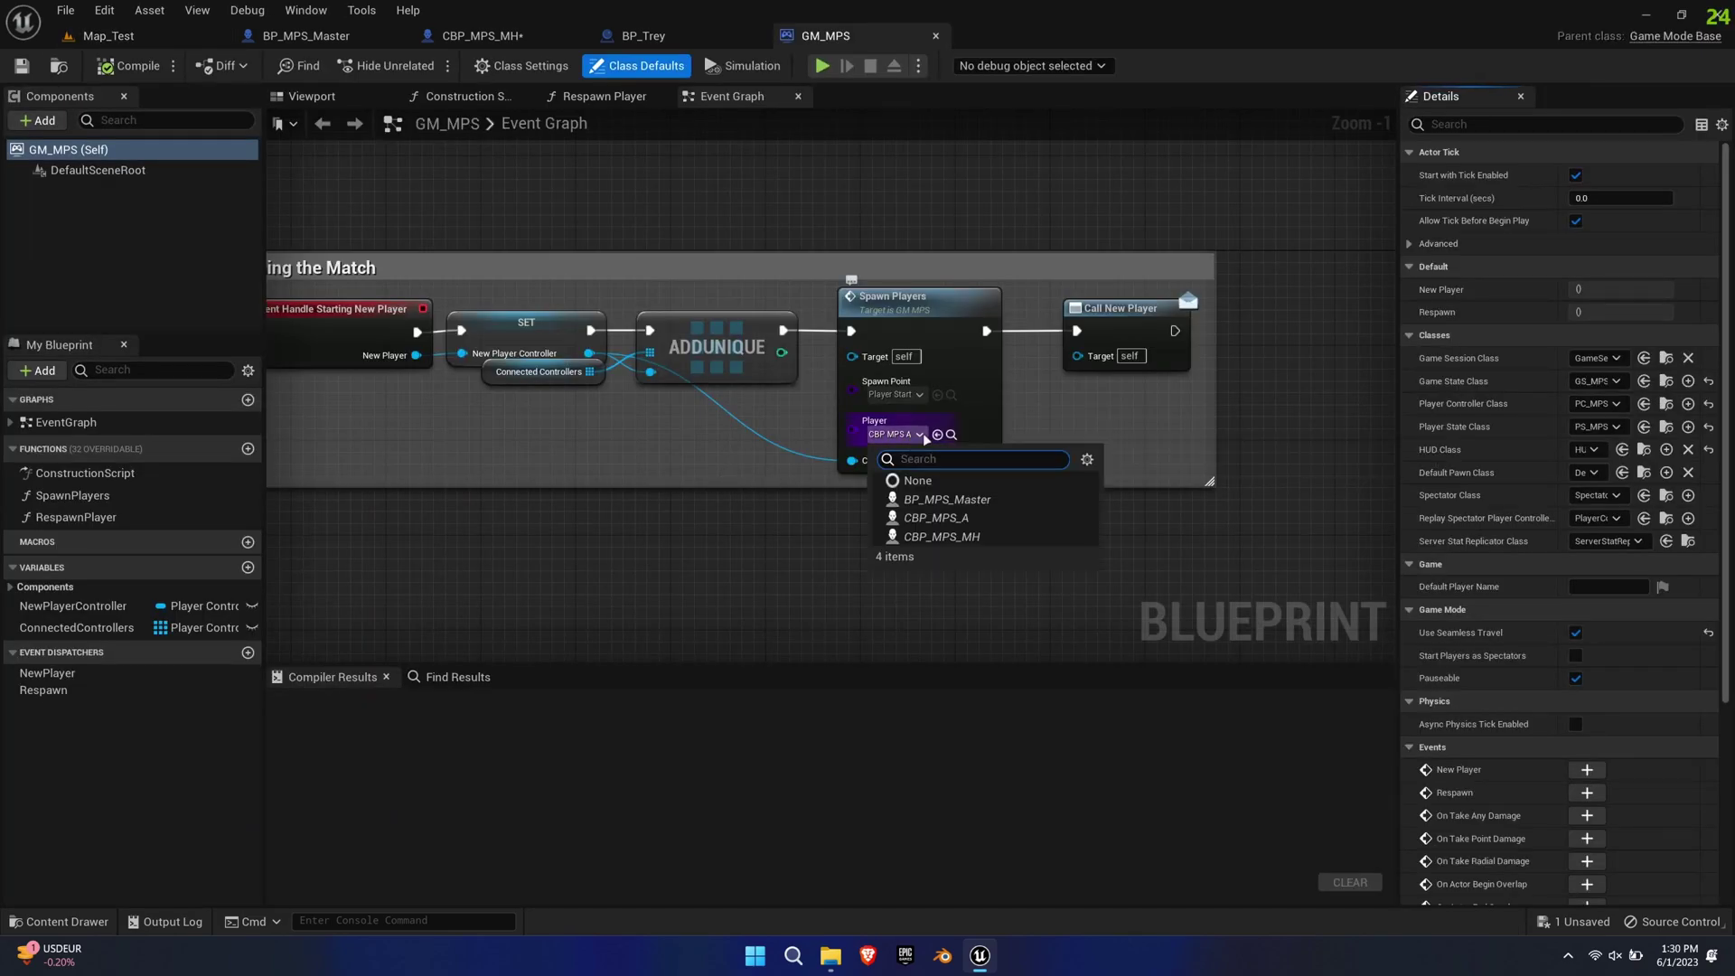
left_click(943, 537)
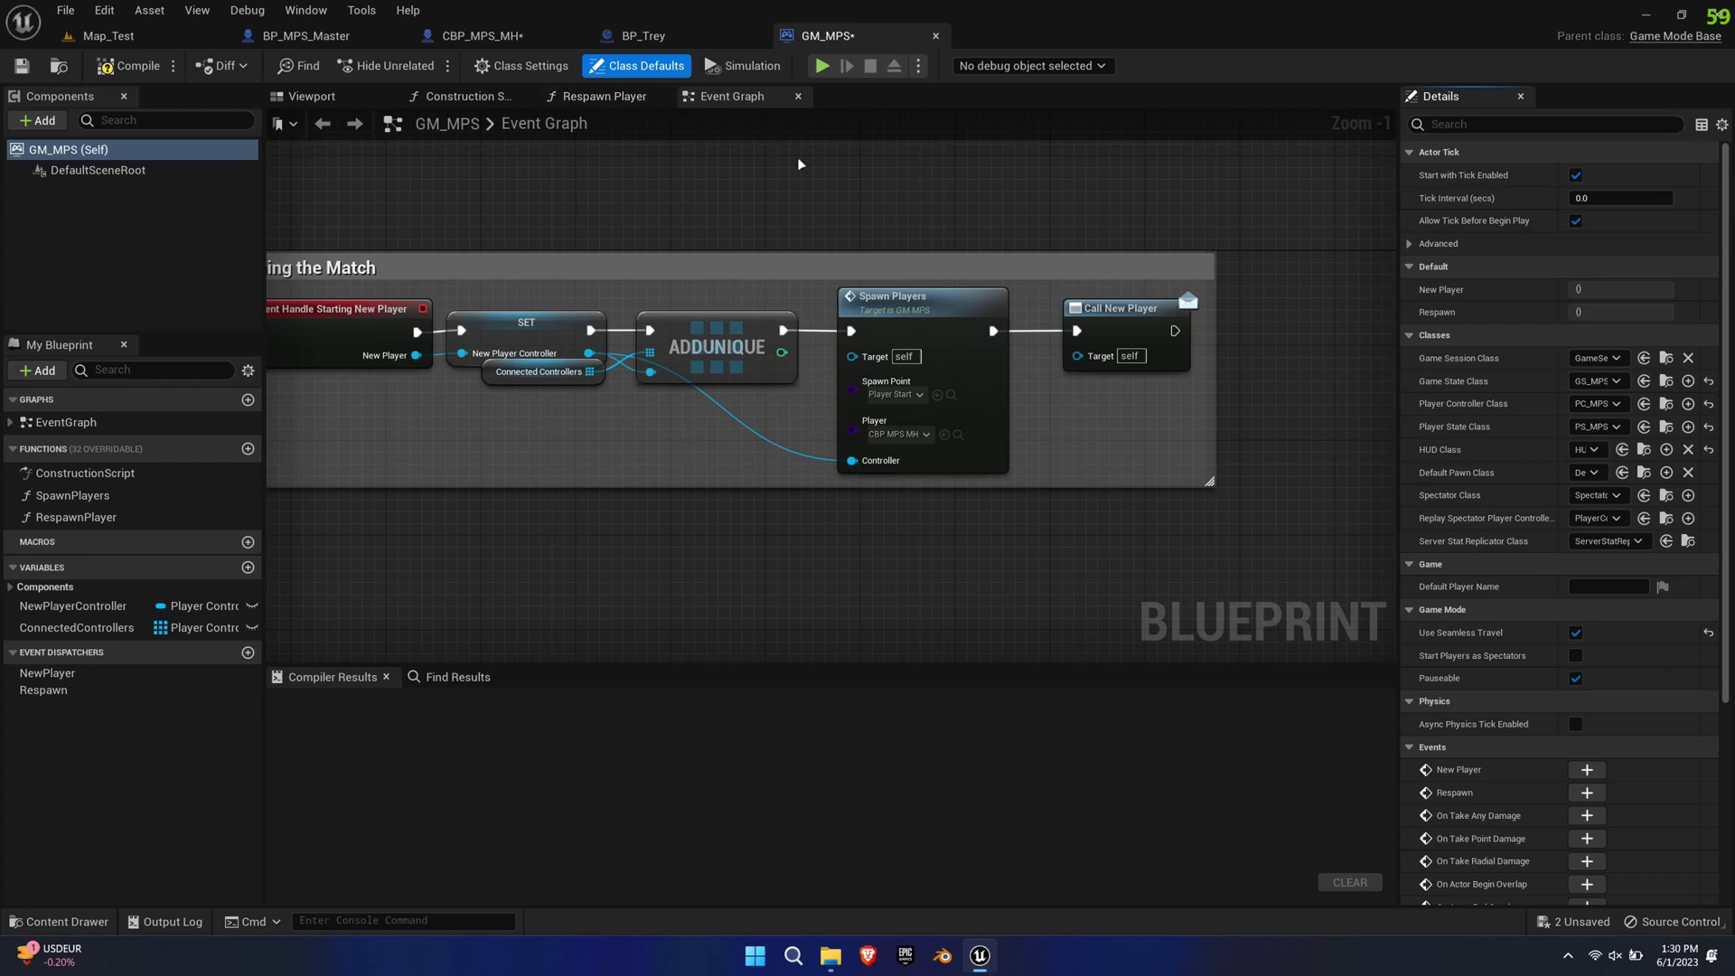
left_click(619, 96)
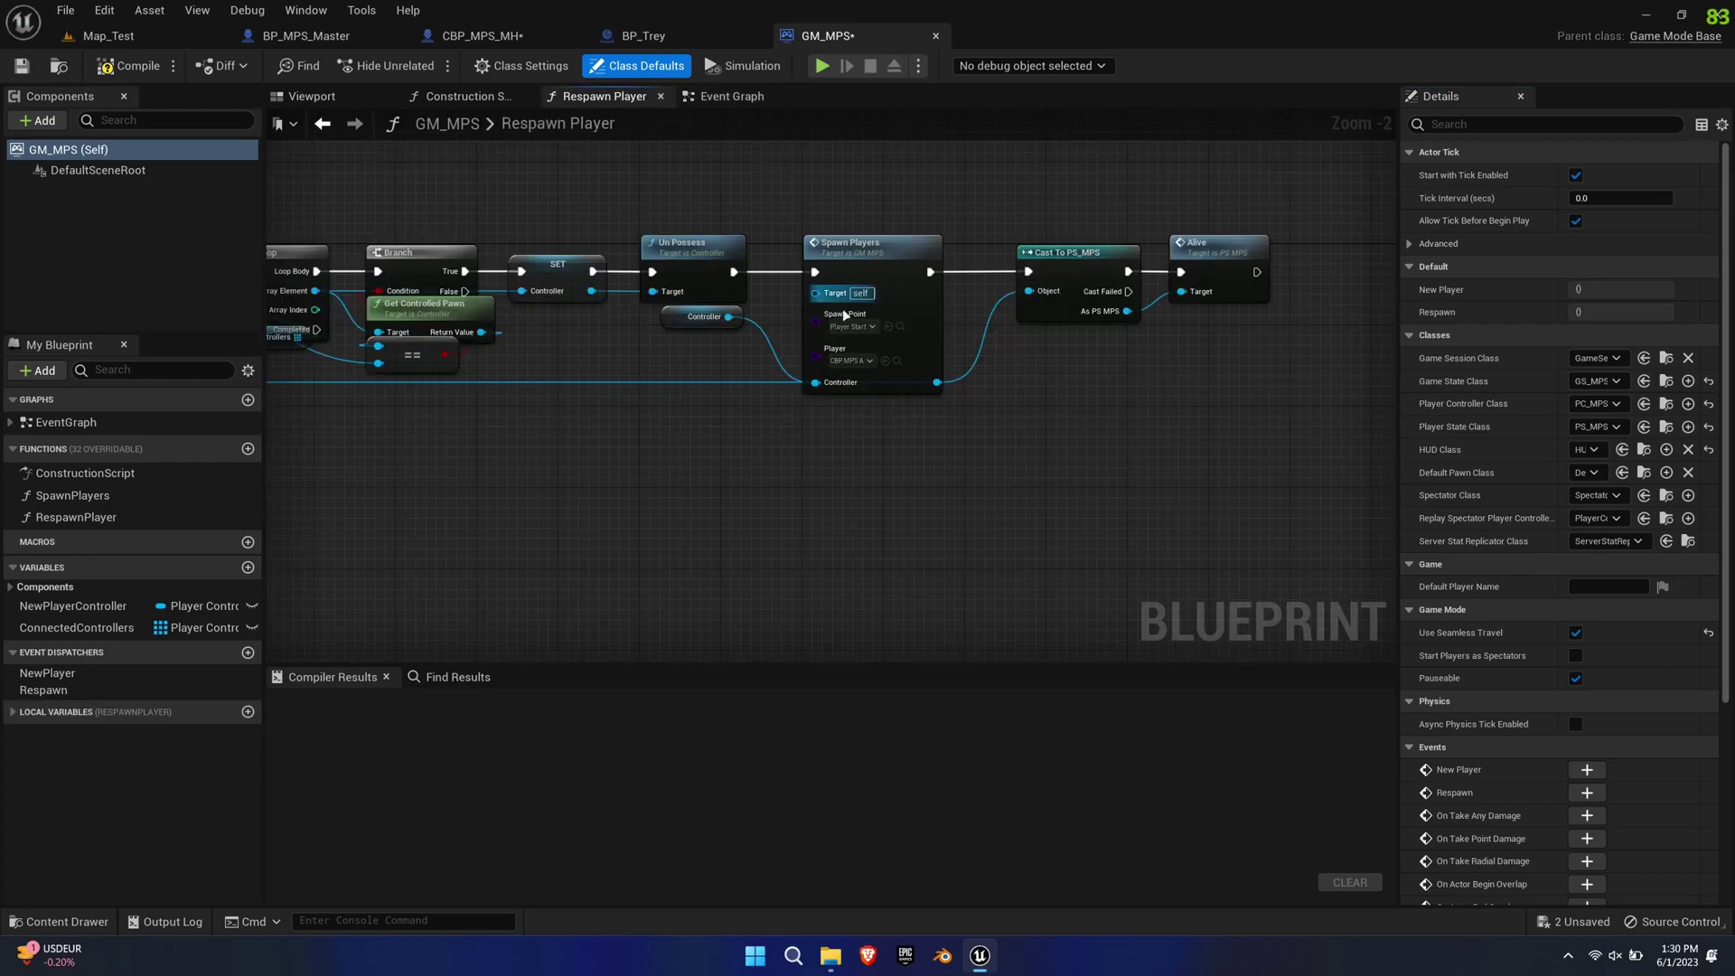
left_click(865, 362)
left_click(908, 462)
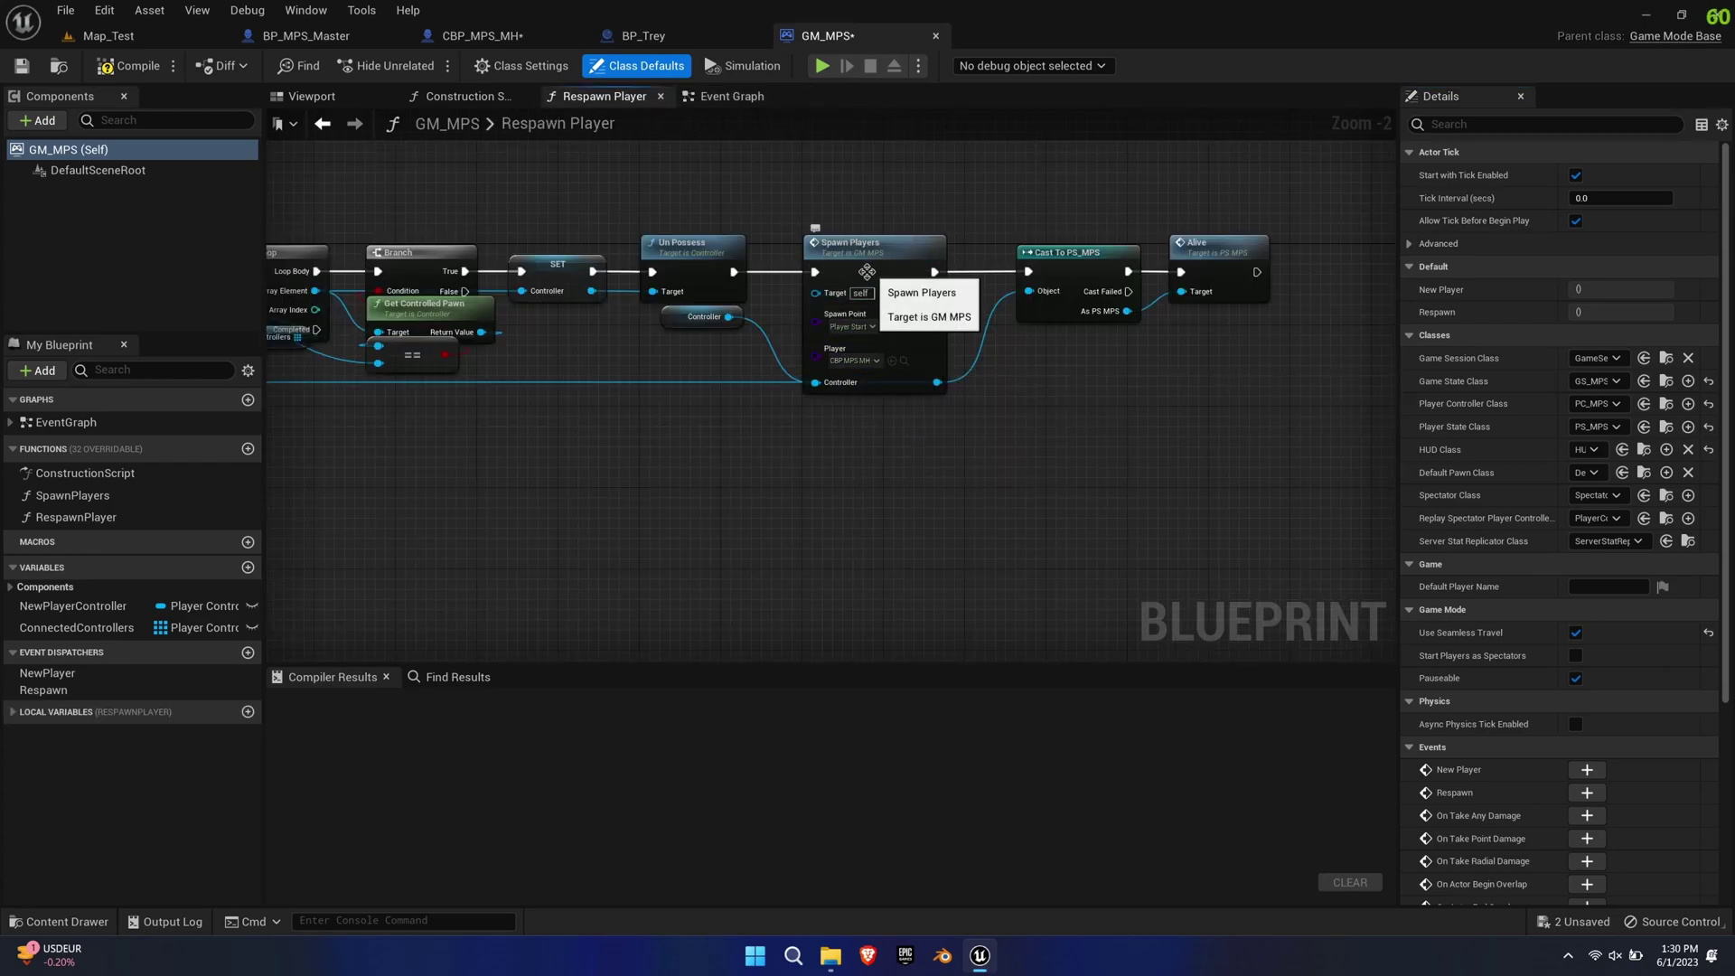
left_click(156, 67)
- Play-test Map_Test with the MetaHuman player character to check its view
left_click(140, 34)
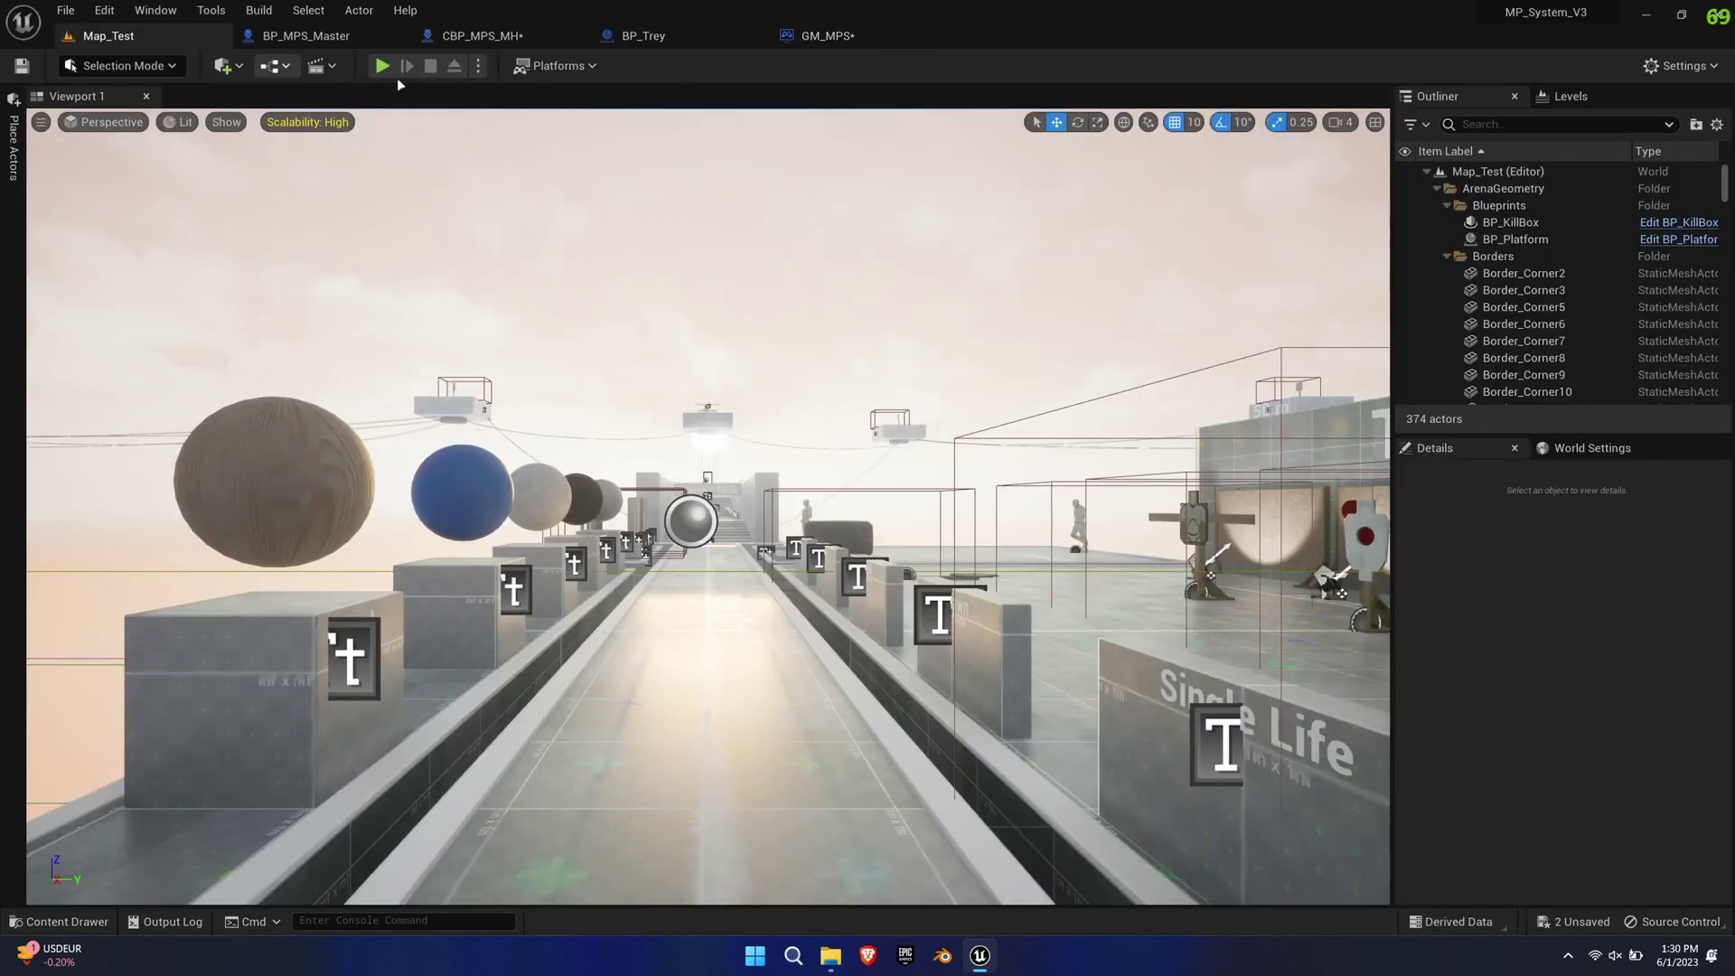
left_click(382, 66)
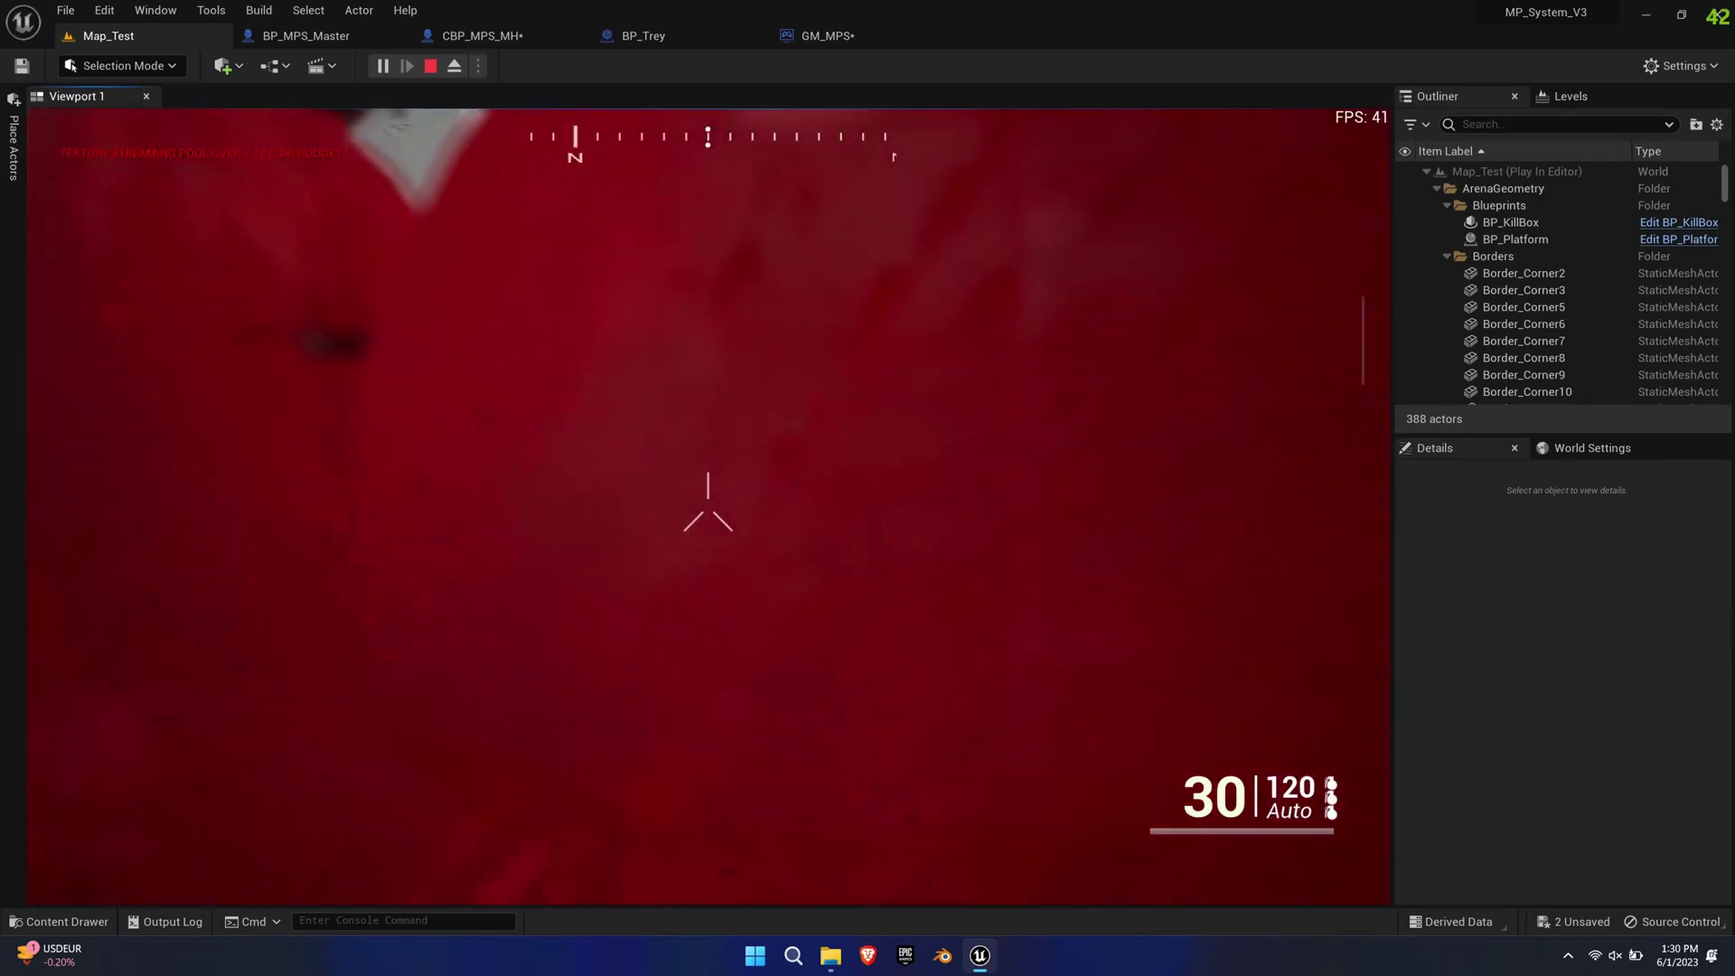
key("v")
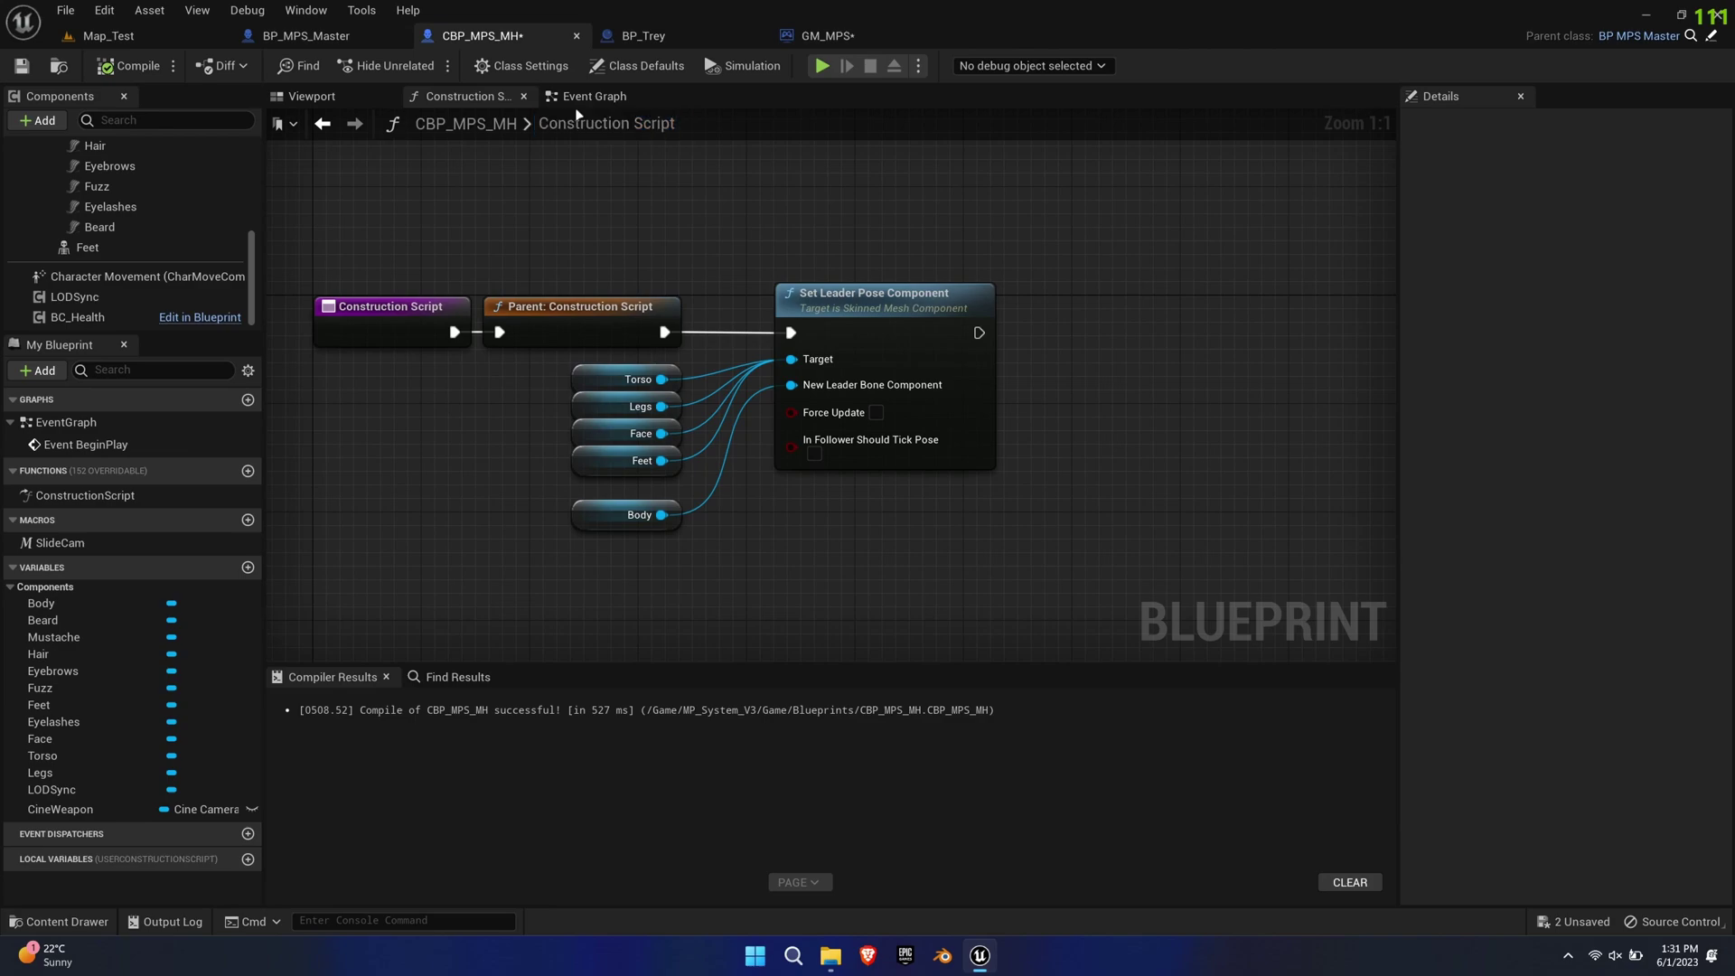
- Add a Delay with a duration of 3 seconds after Set Material in the CBP_MPS_MH Event Graph
left_click(591, 96)
right_click_drag(1117, 545, 788, 505)
key("d")
left_click(982, 252)
left_click_drag(1011, 275, 999, 280)
left_click_drag(1054, 262, 1018, 250)
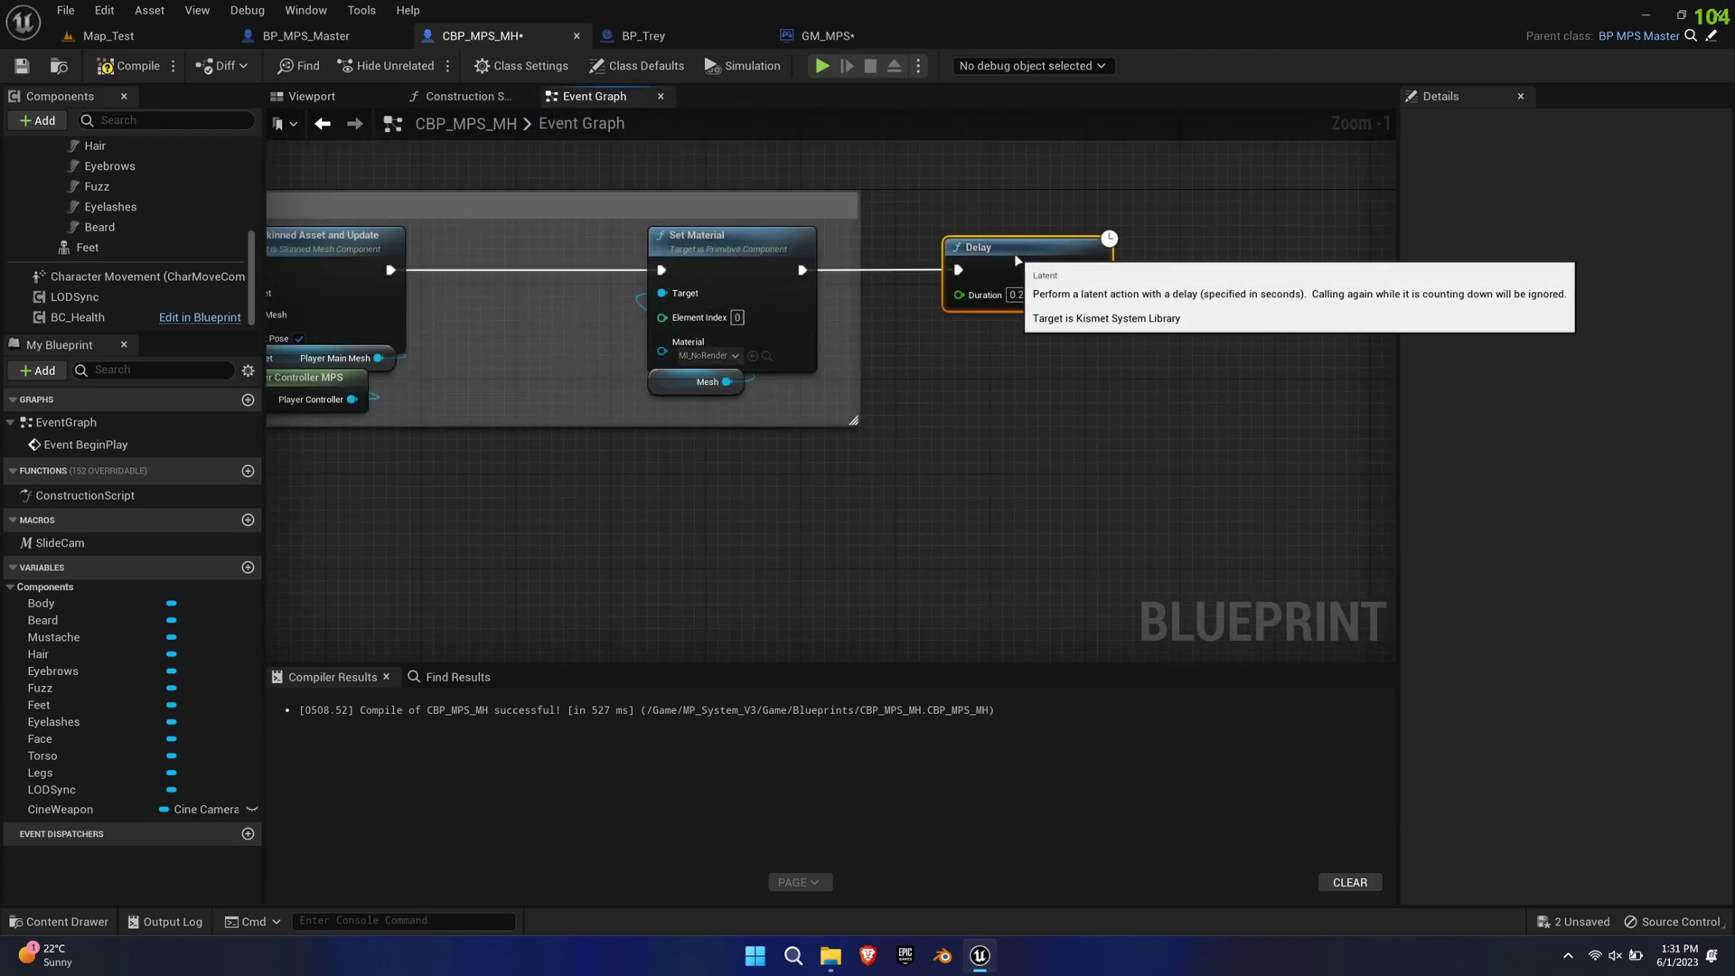
left_click(1019, 295)
type("3")
- Add a Set Visibility node for Face after the Delay, with New Visibility off and Propagate to Children on
right_click_drag(1148, 438, 624, 421)
scroll(226, 244, "up", 3)
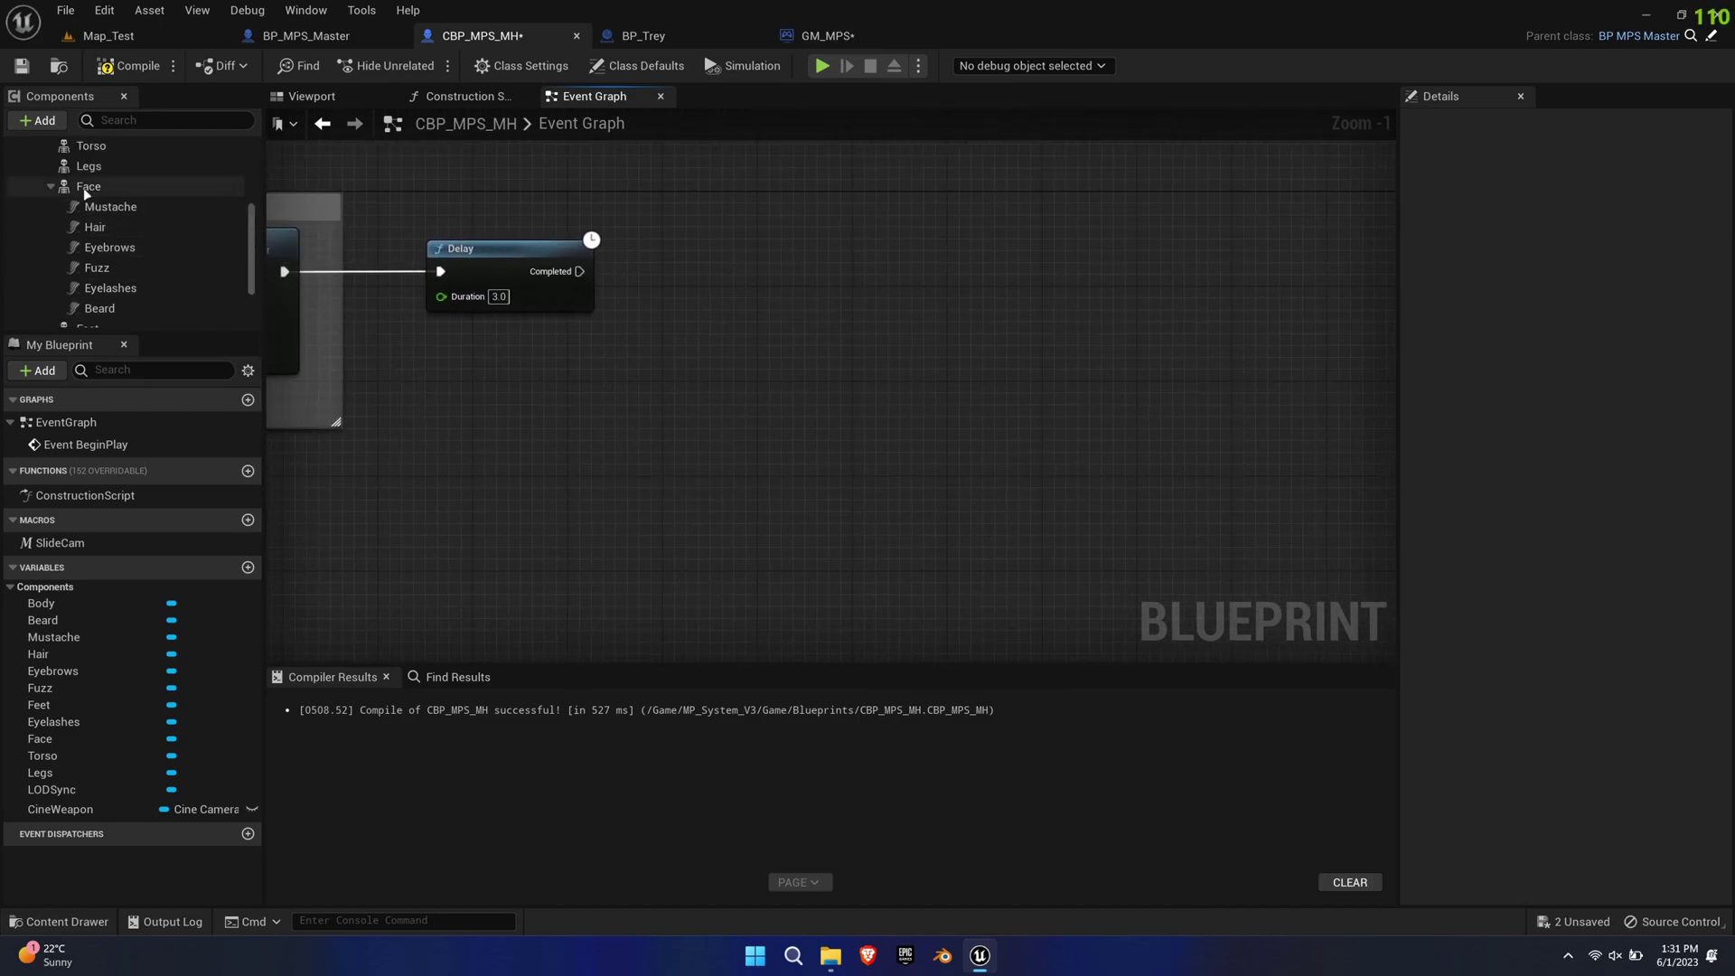
left_click_drag(88, 186, 742, 273)
type("set visi")
key("Return")
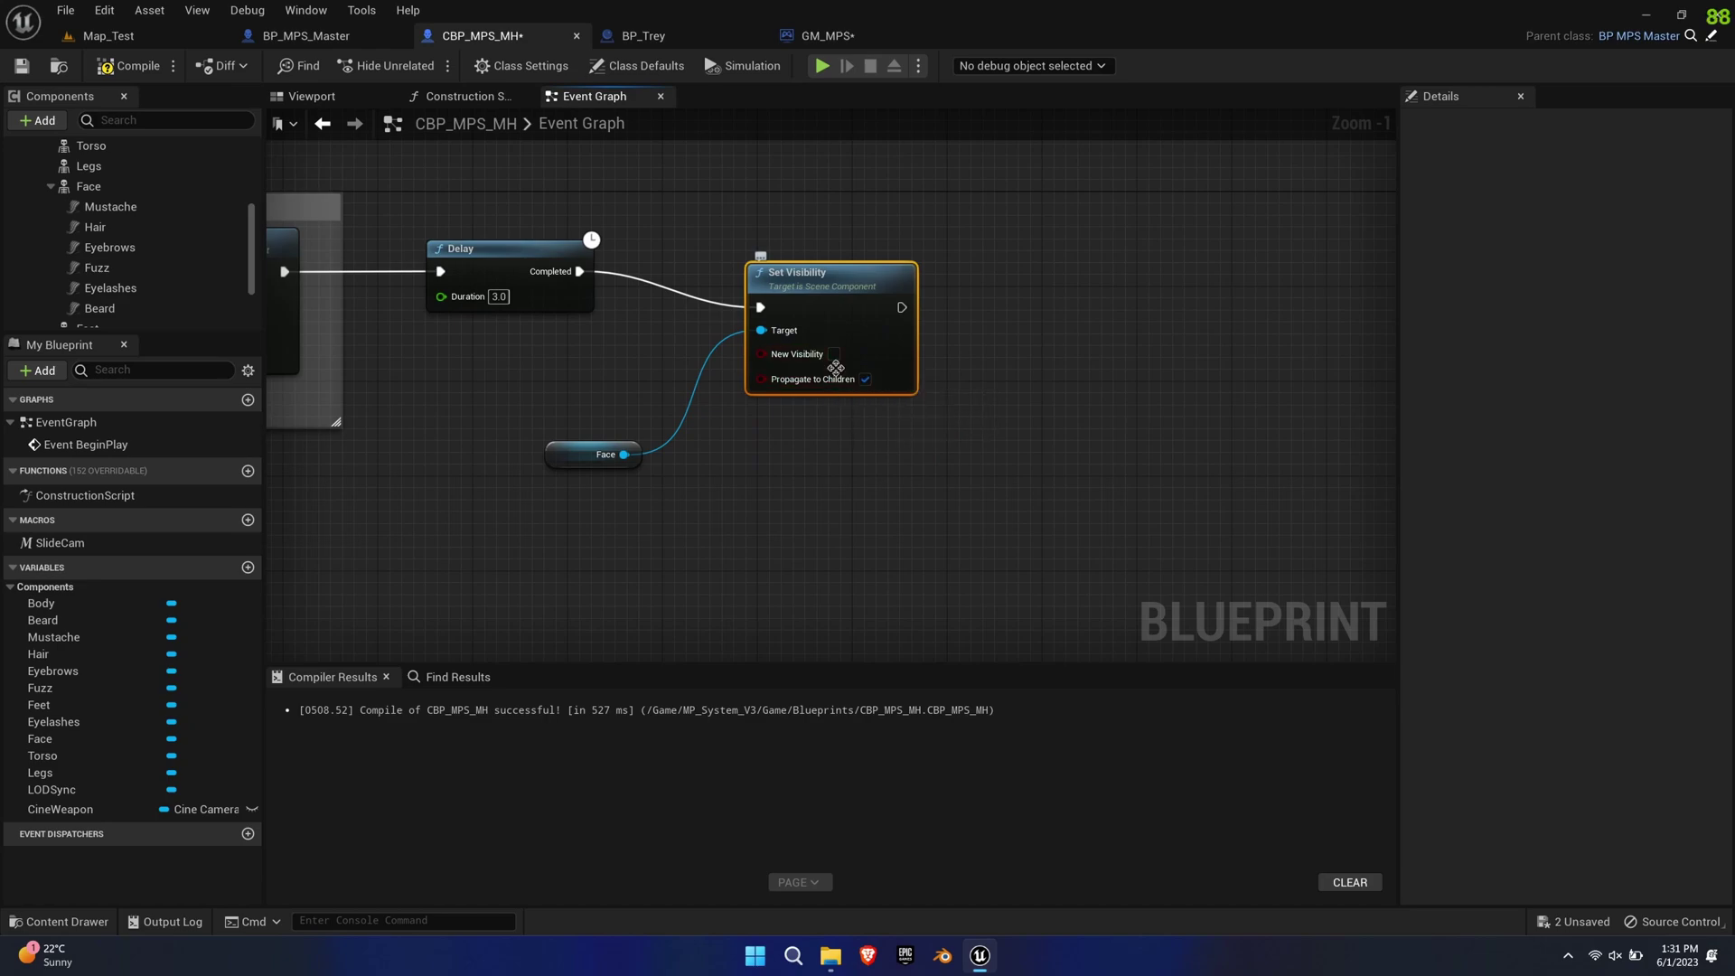
left_click_drag(835, 368, 823, 332)
left_click_drag(600, 456, 768, 383)
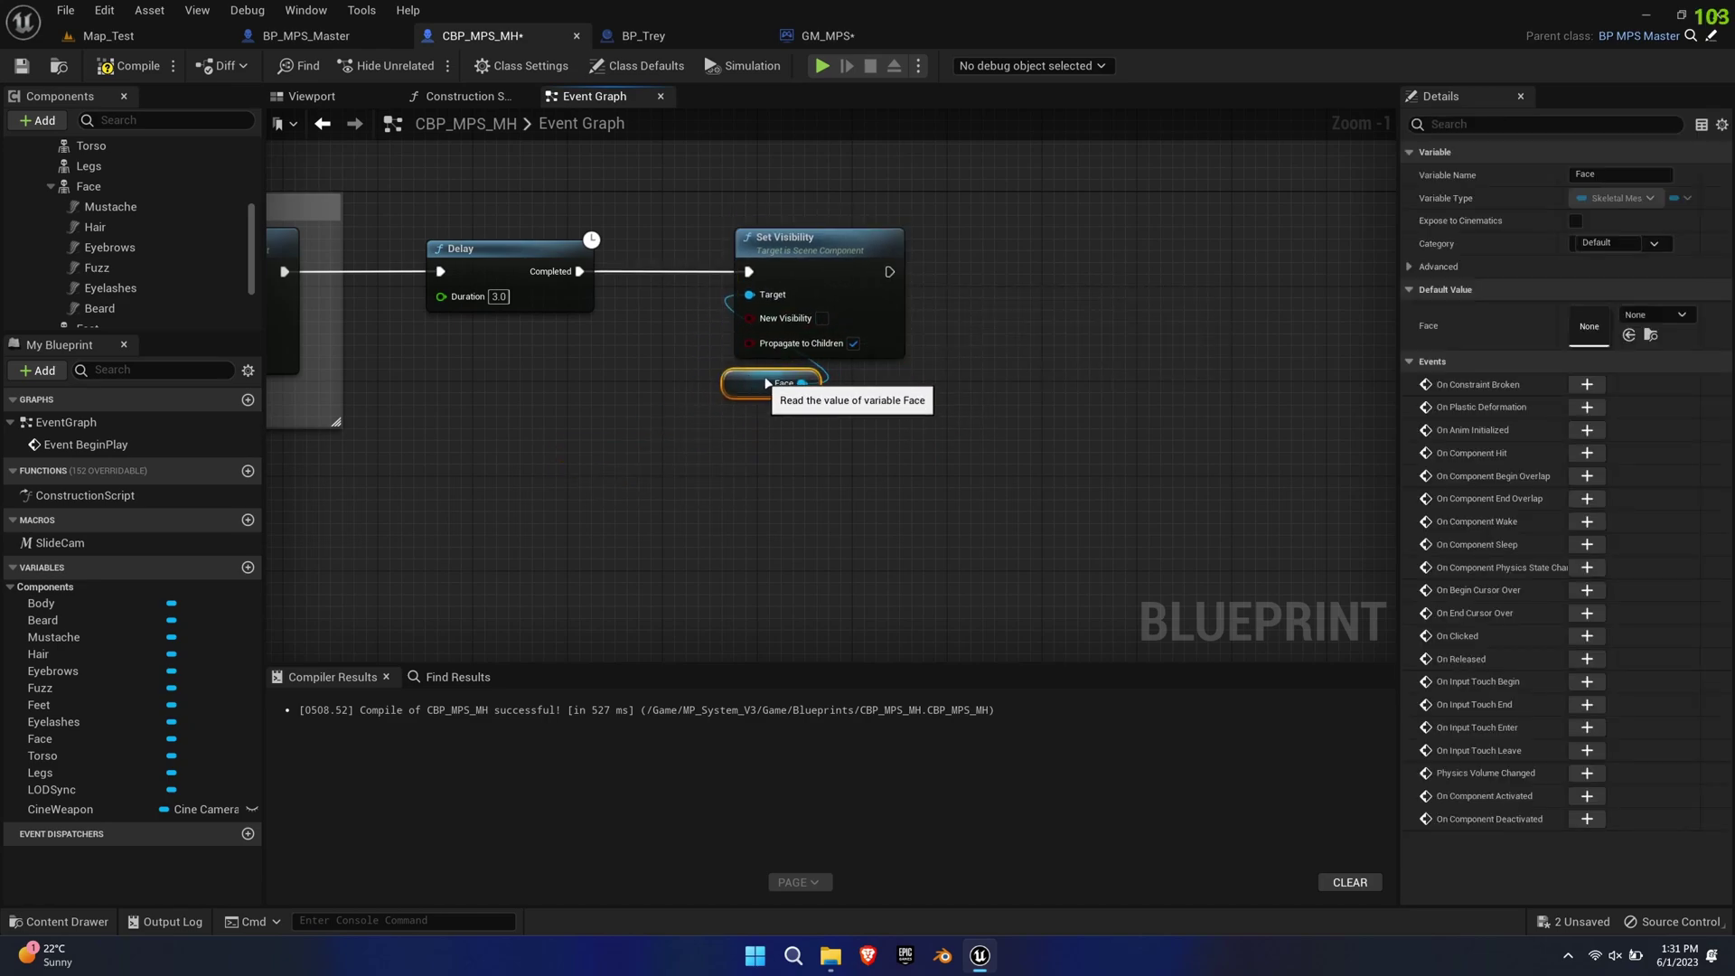
- Add a Z key event whose Pressed output runs a Branch conditioned on the Is TPC? variable
right_click_drag(728, 494, 912, 431)
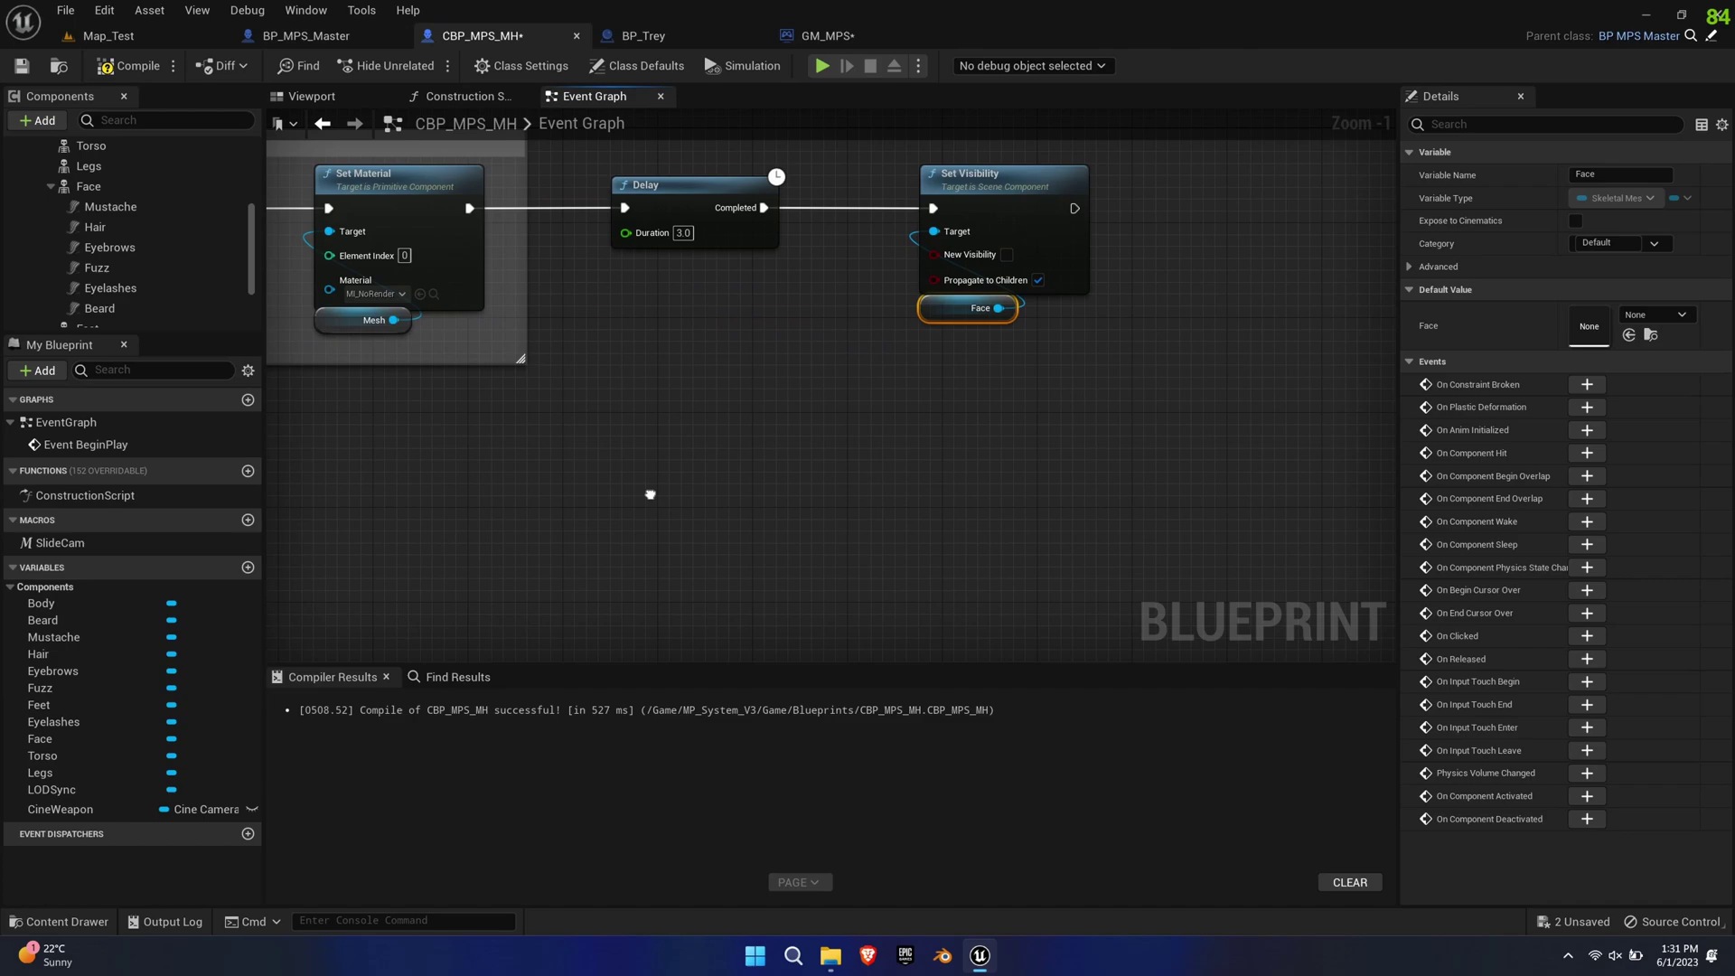
right_click(649, 494)
type("z key")
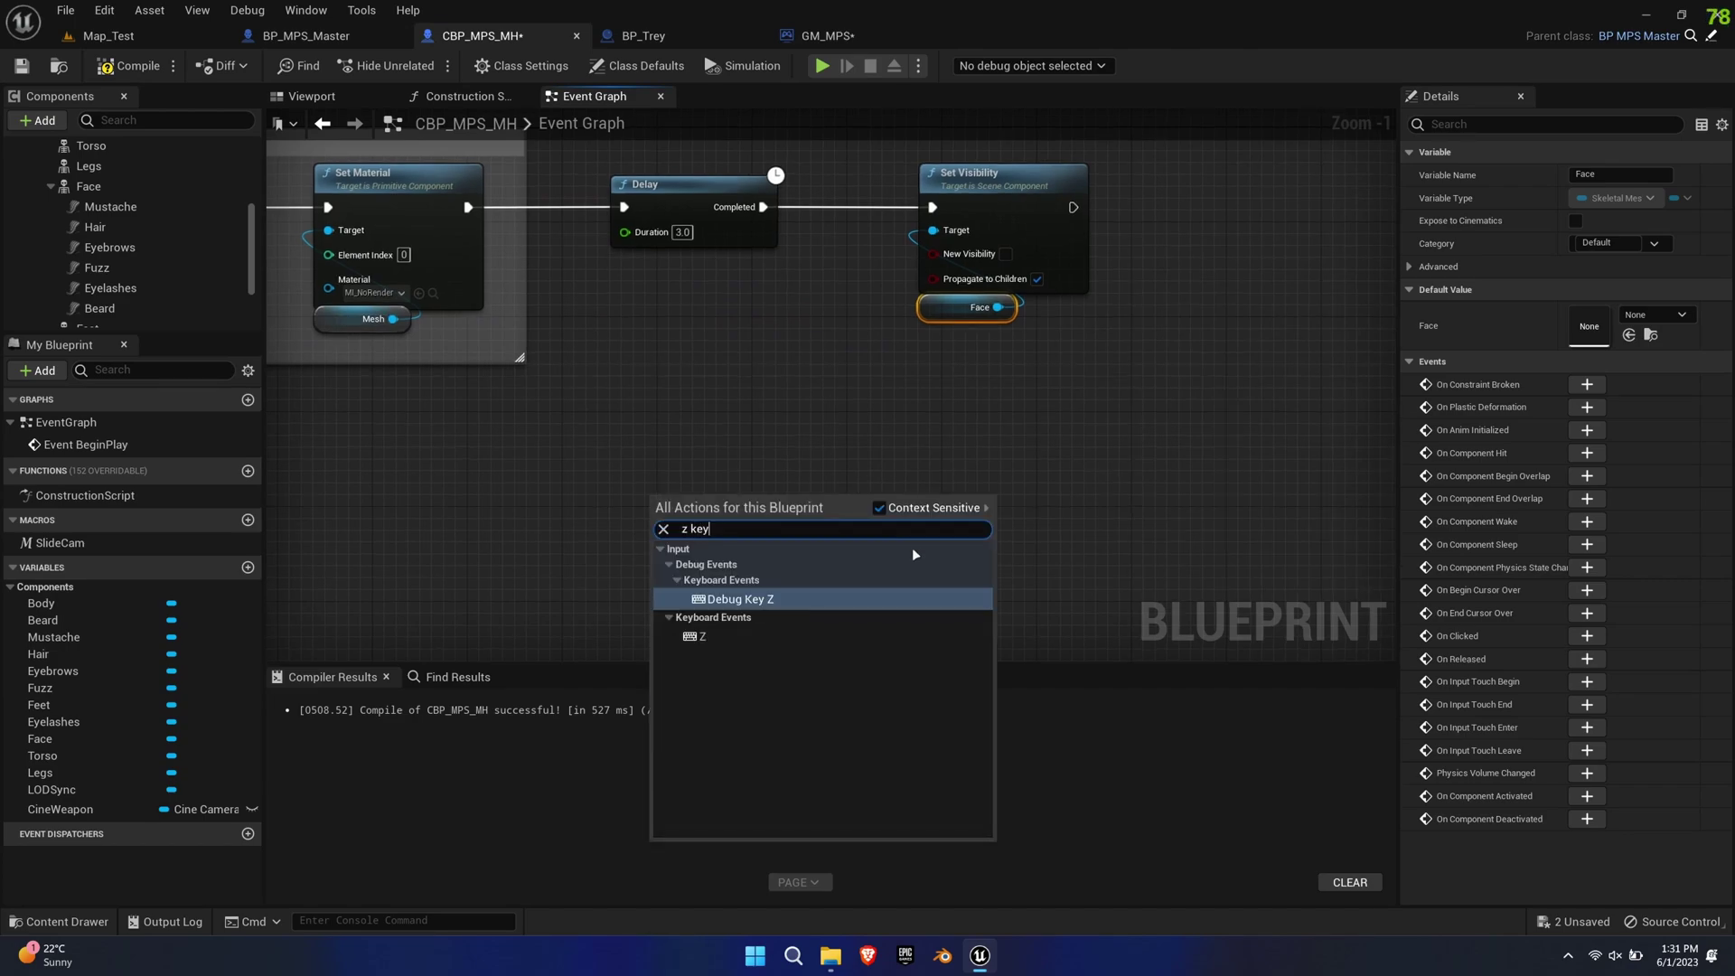
left_click(734, 638)
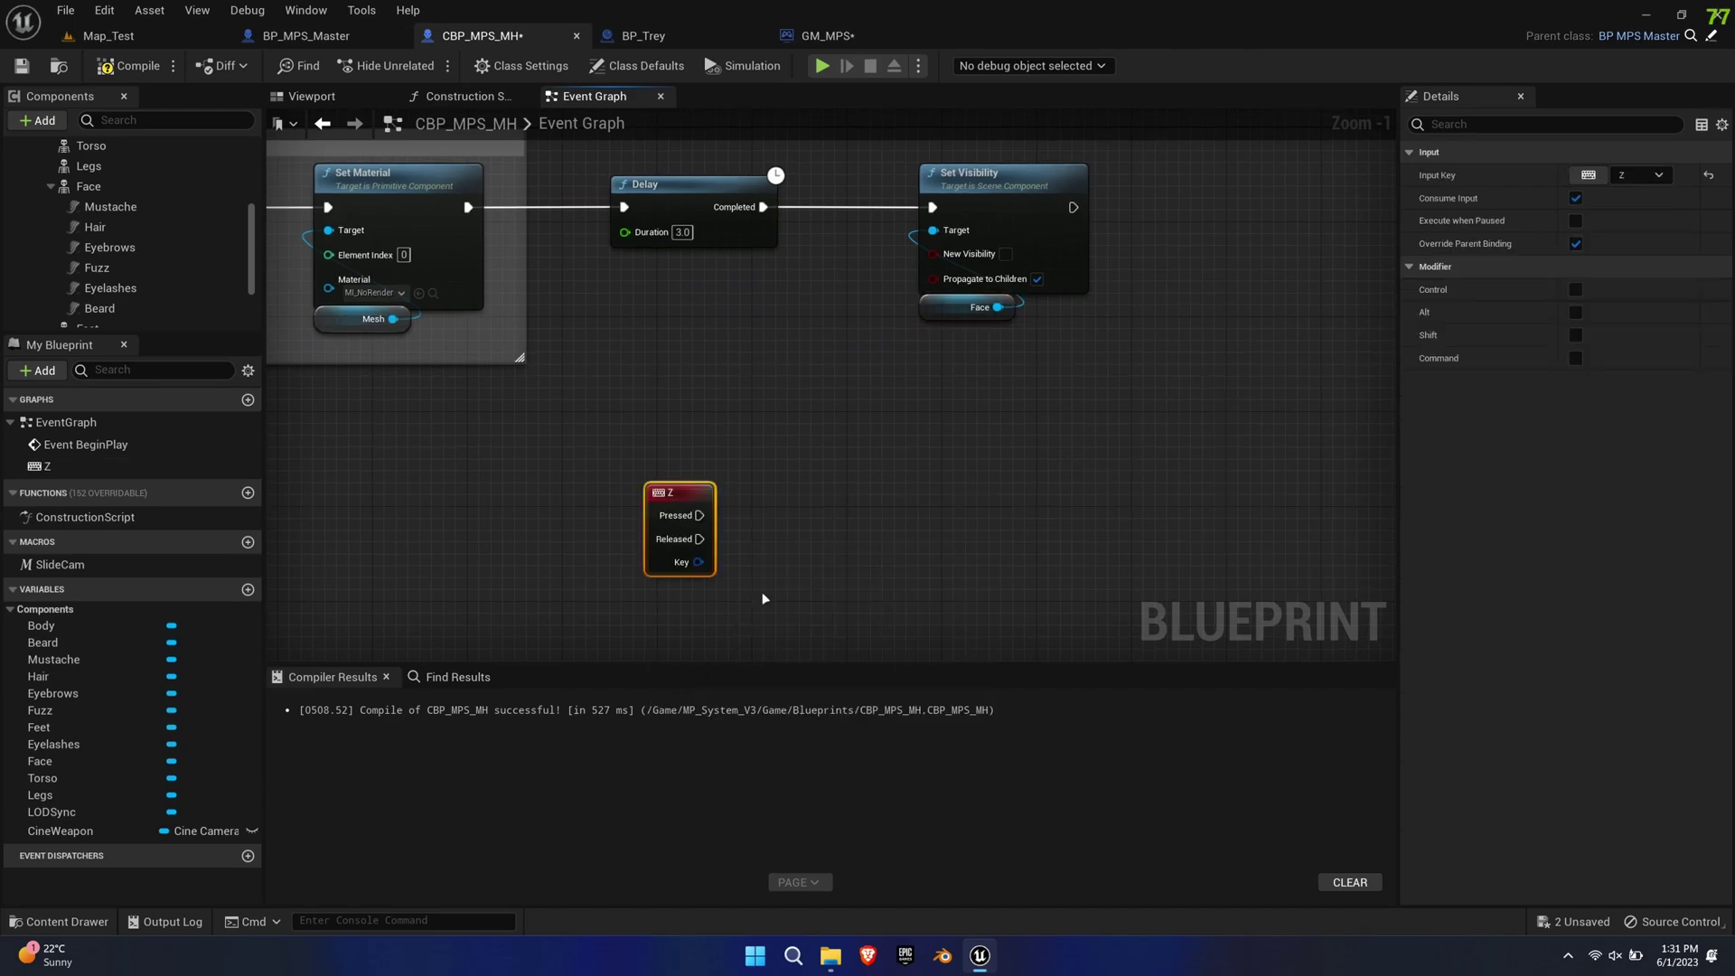
left_click(806, 500)
left_click_drag(830, 522, 821, 523)
mouse_move(821, 547)
left_mouse_down()
mouse_move(800, 586)
mouse_move(811, 573)
left_mouse_up()
type("istpc")
left_click(919, 677)
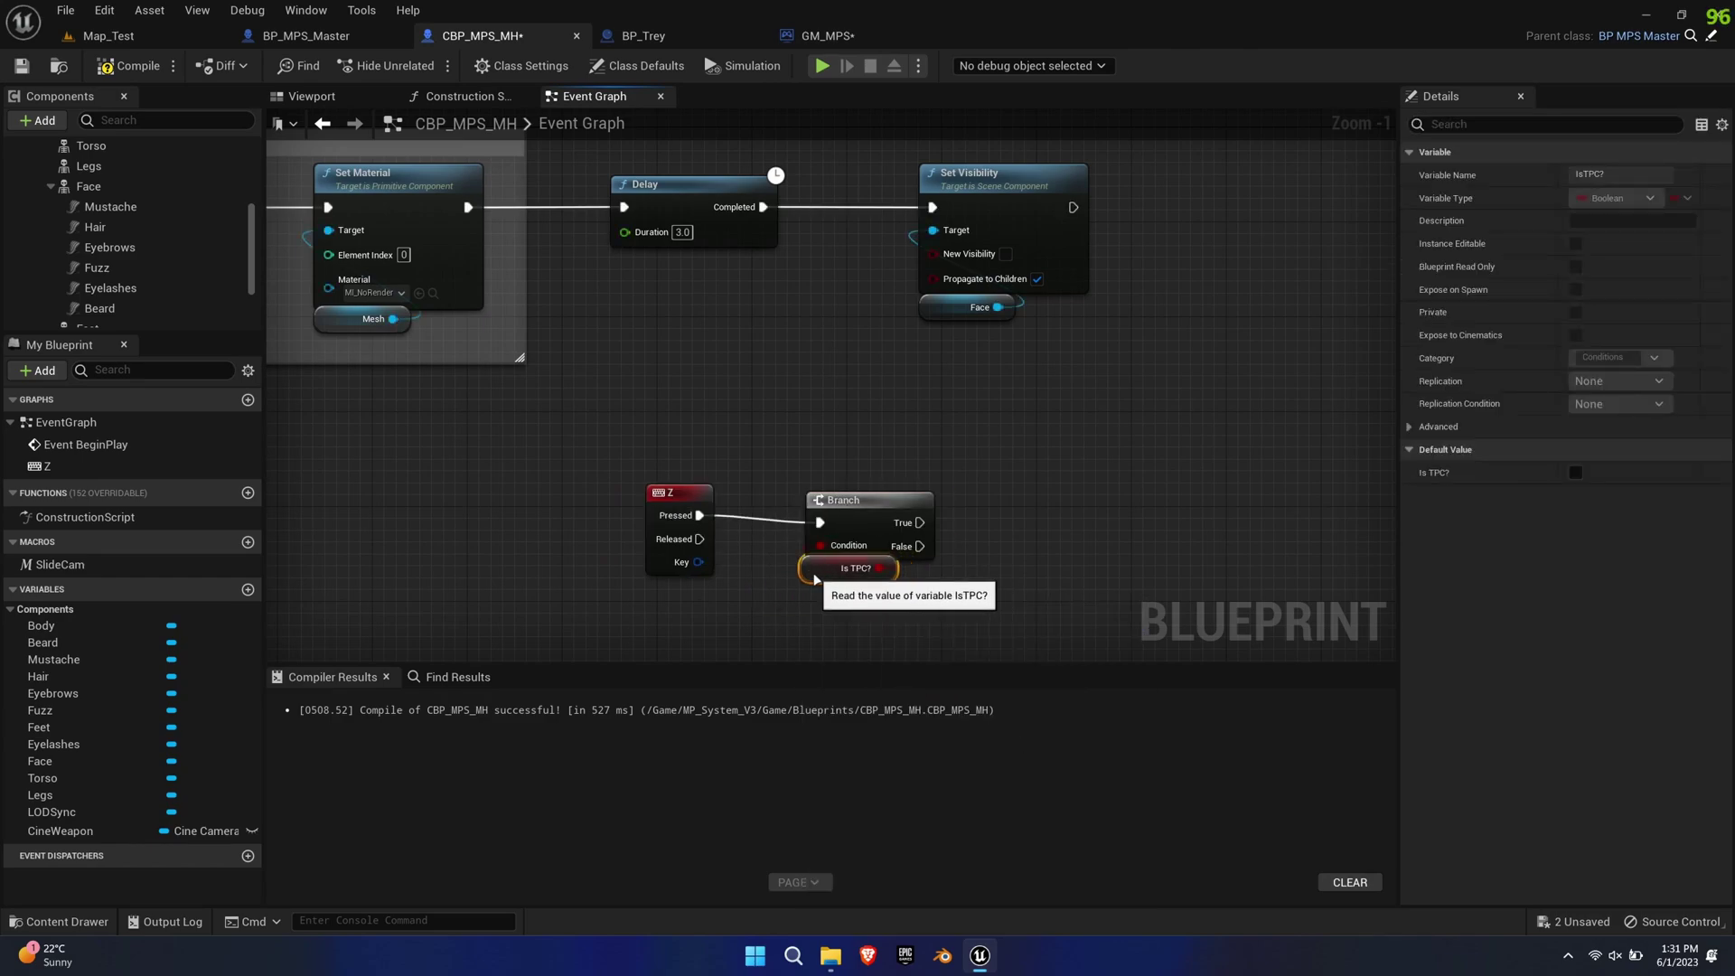
left_click_drag(847, 502, 818, 494, "shift")
- Duplicate the Face Set Visibility nodes and connect the copy to the Branch's False output
left_click_drag(908, 353, 1004, 241)
key("ctrl+c")
key("ctrl+v")
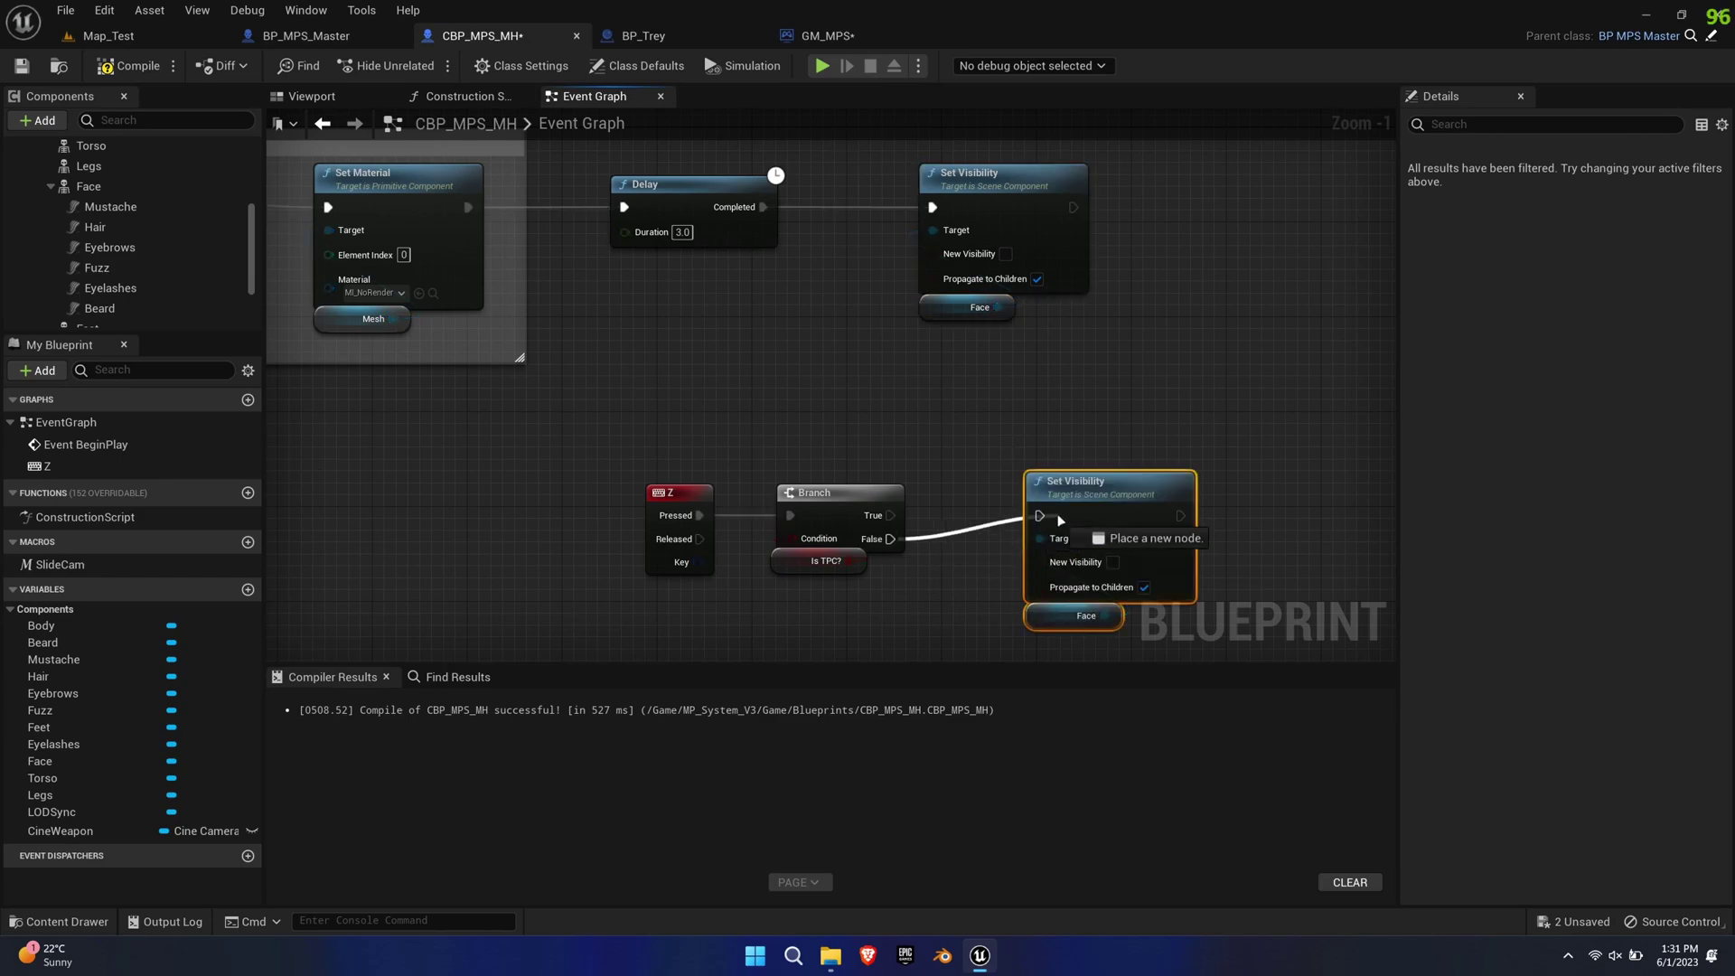
left_click_drag(1060, 520, 1041, 517)
left_click_drag(1097, 495, 1086, 567)
- Paste another Face Set Visibility copy on the Branch's True output, enable its New Visibility, and align the event and Branch nodes
key("ctrl+v")
left_click_drag(1028, 380, 1028, 375)
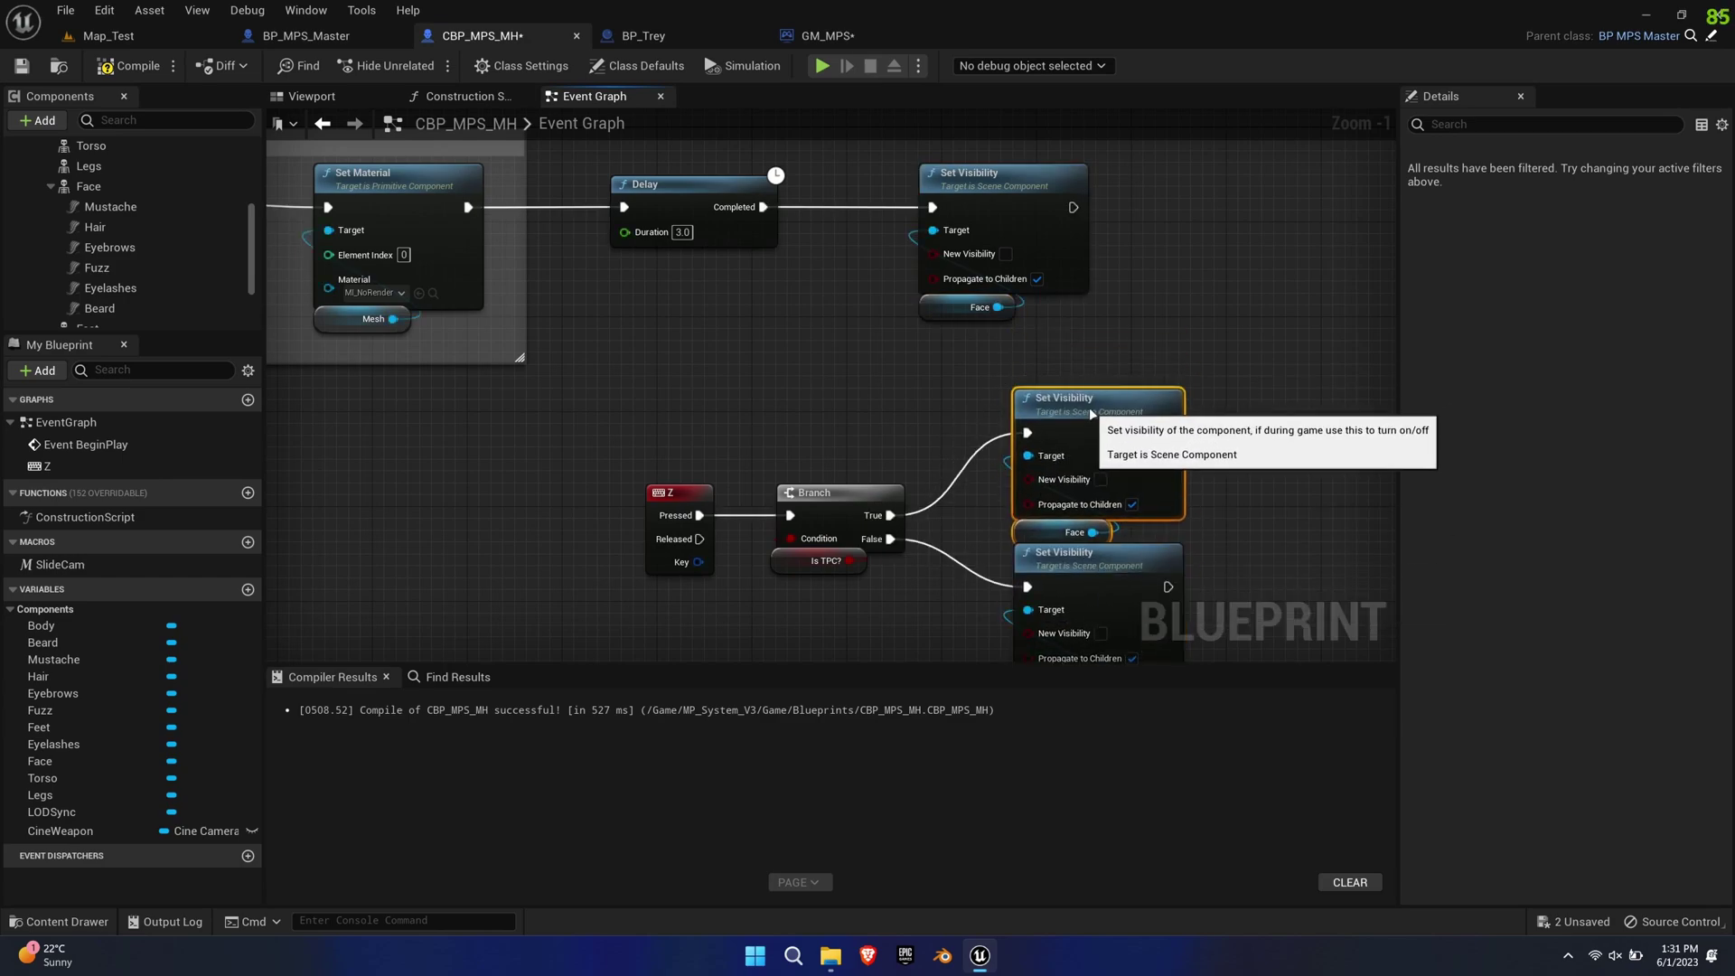
left_click_drag(1108, 441, 1112, 488)
right_click_drag(1122, 475, 1113, 393)
left_click_drag(852, 604, 684, 443)
left_click_drag(863, 413, 887, 390)
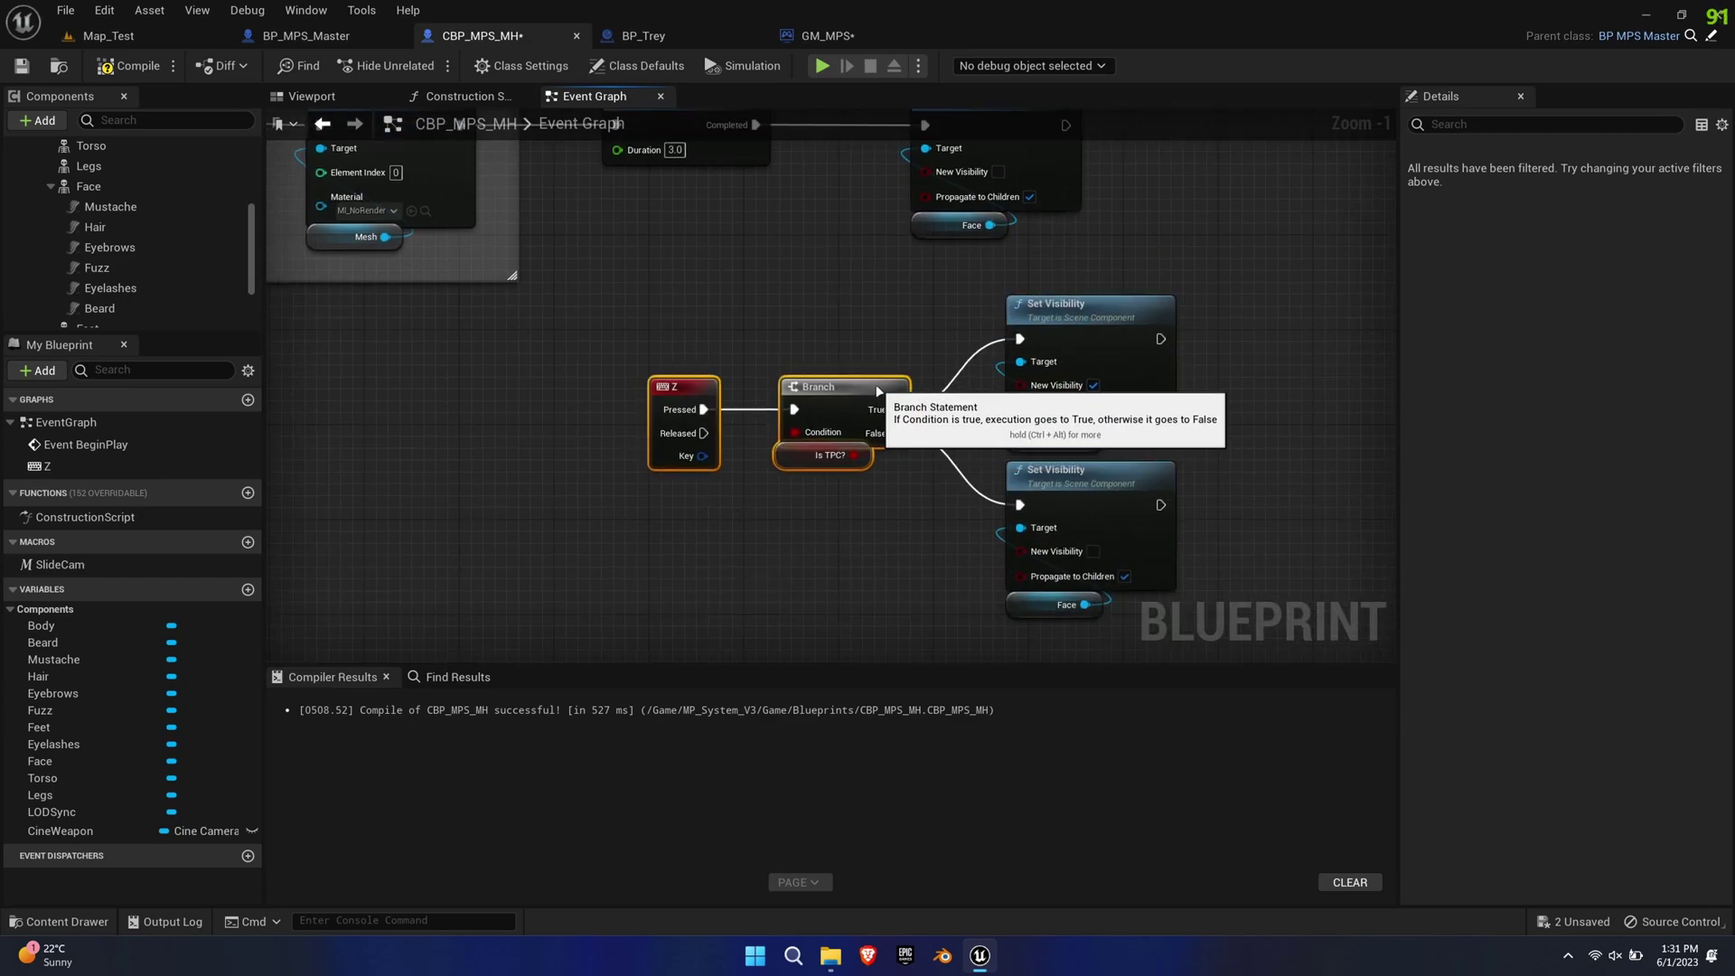
left_click(795, 336)
- Play Map_Test again and start the match from the game menu to test the face visibility toggle
left_click(192, 41)
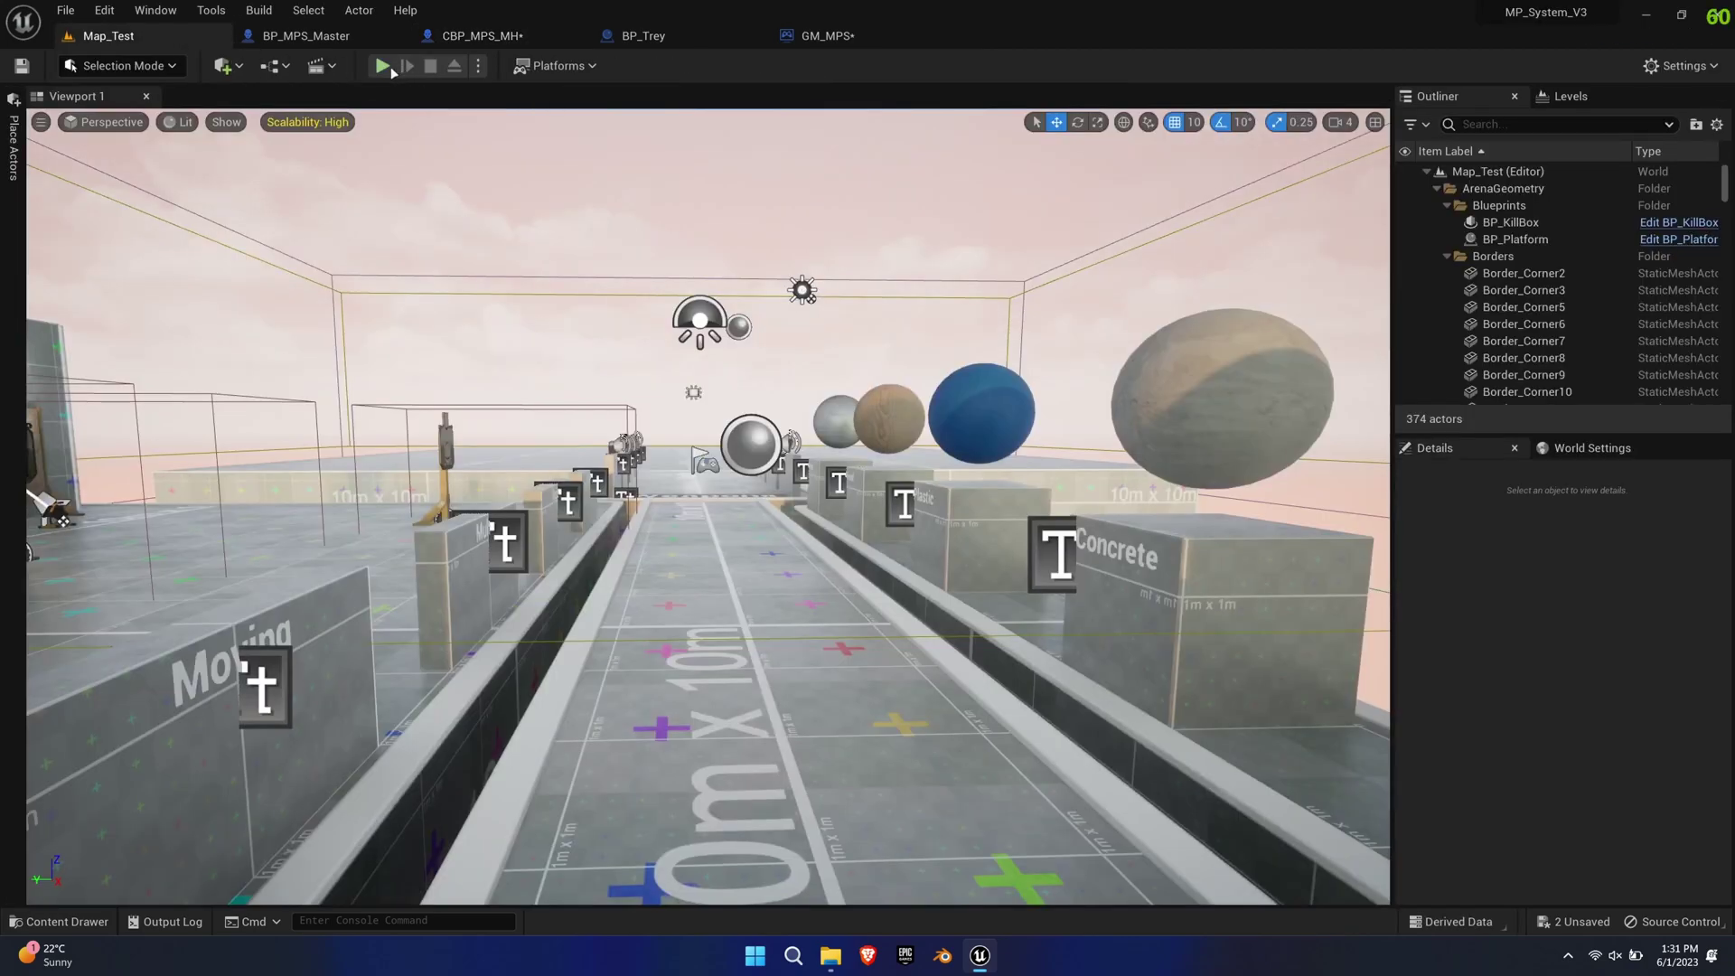
left_click(382, 65)
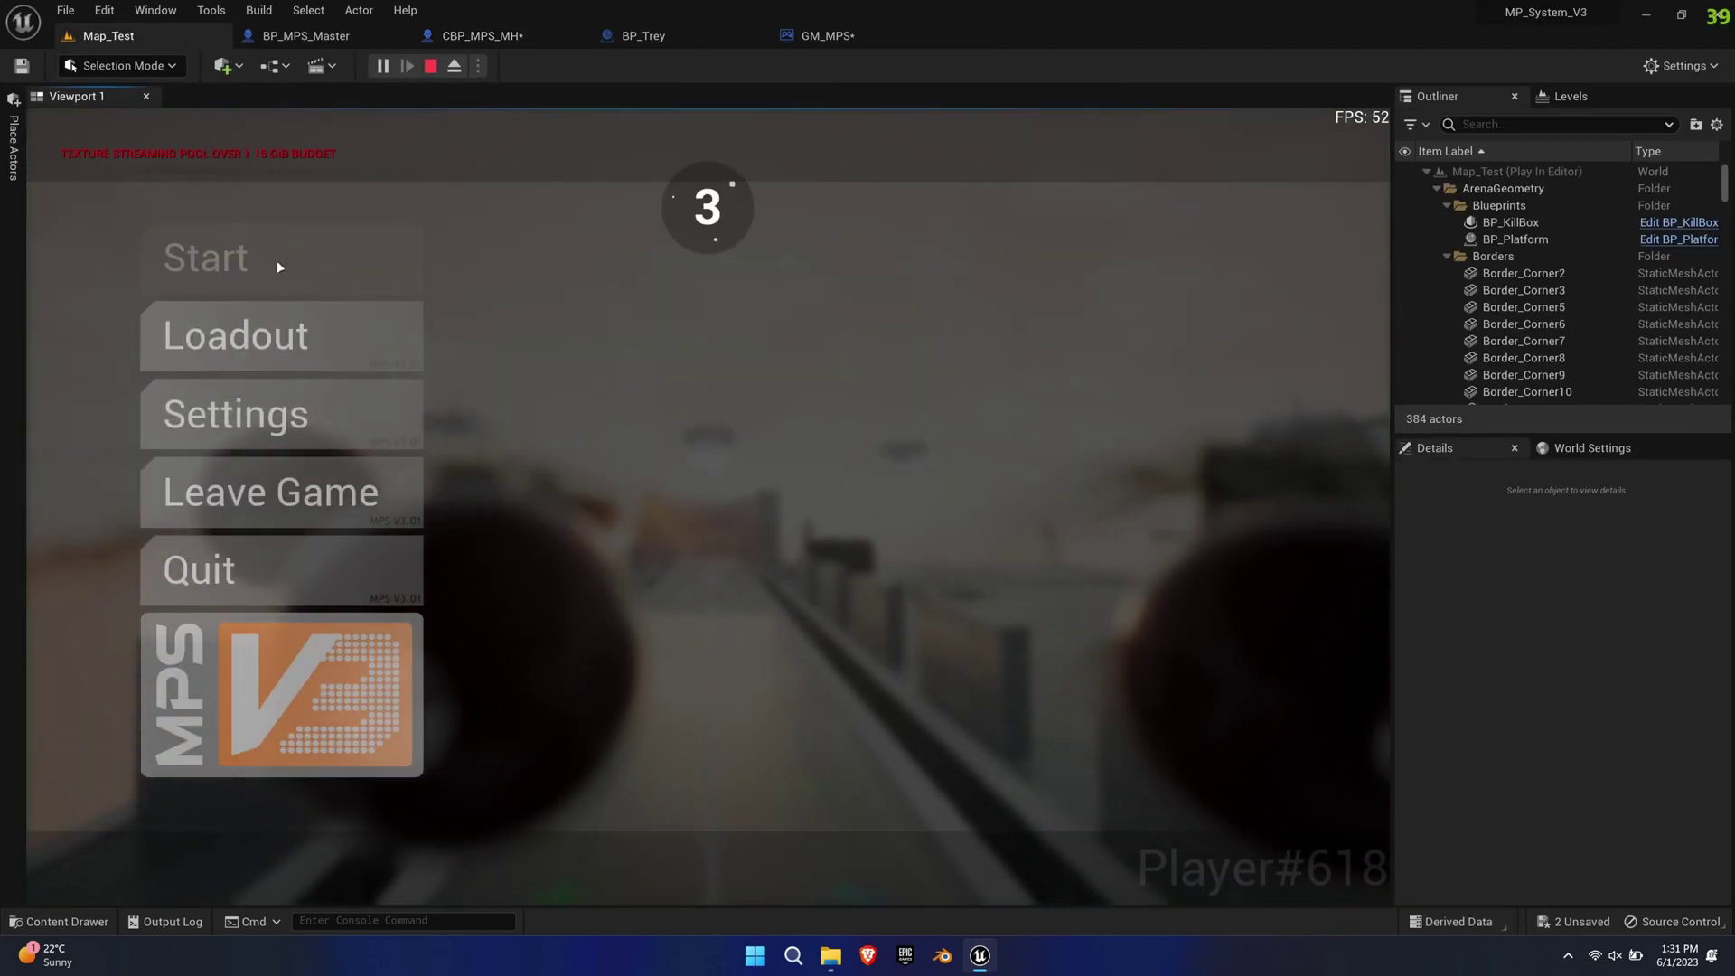
left_click(276, 261)
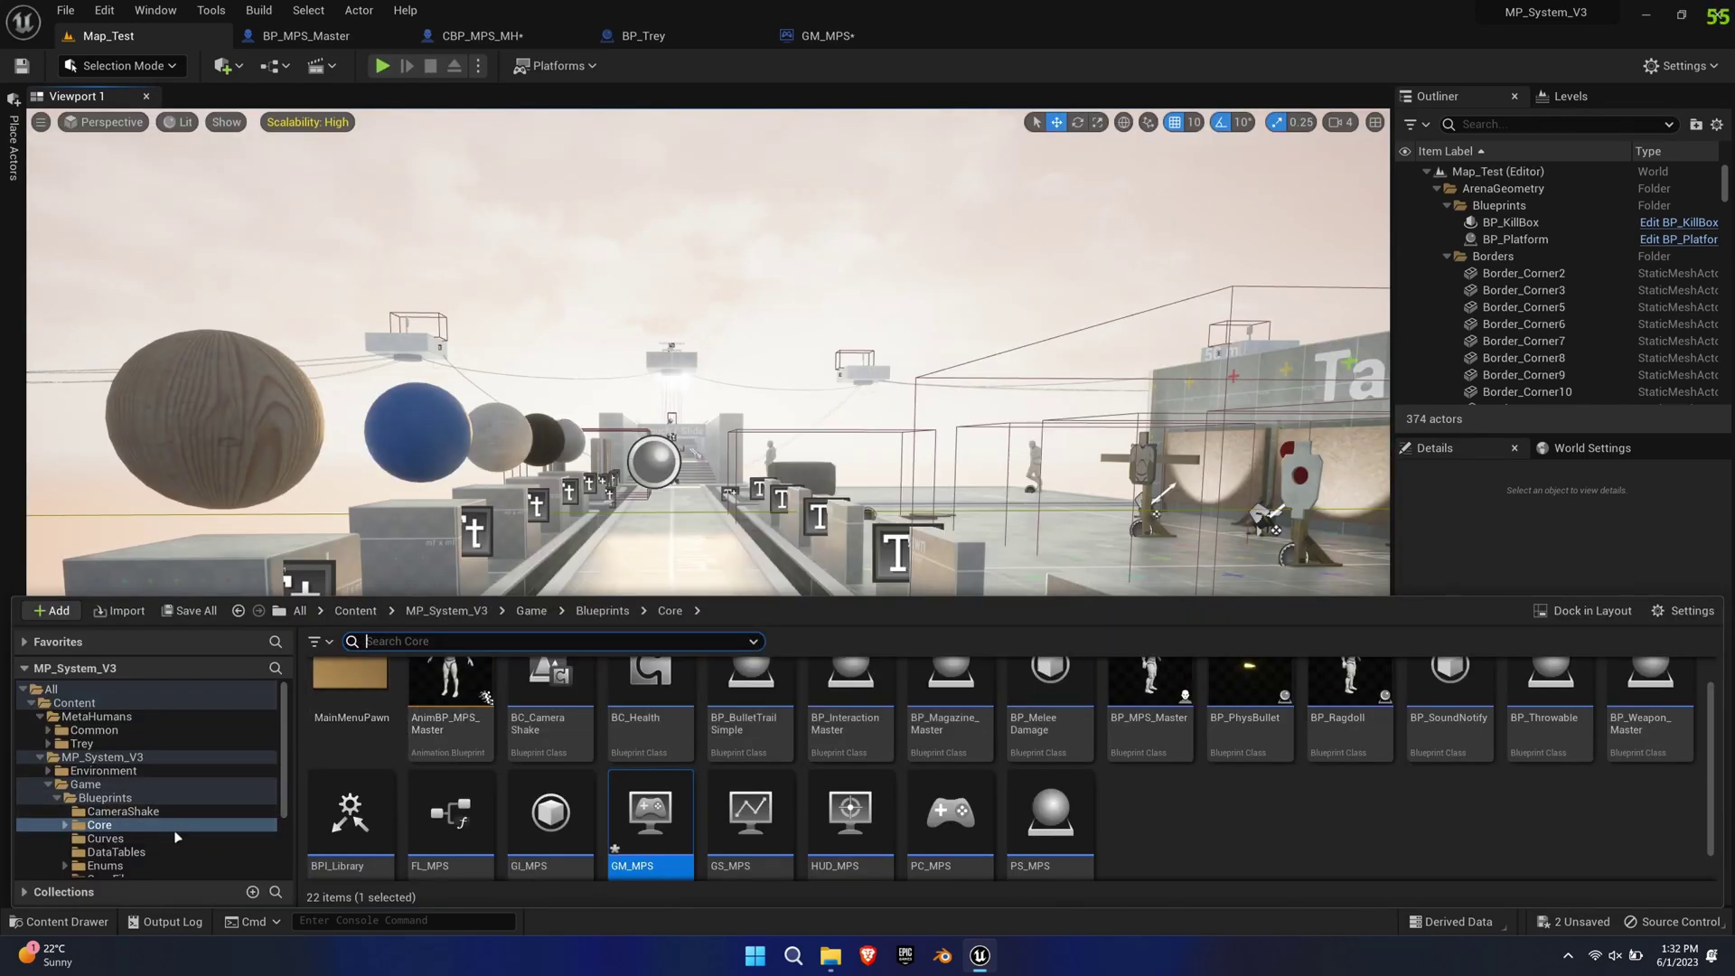
- Open the MPS_Retargeter asset in the Mannequin folder of the game's Characters content
scroll(134, 857, "down", 3)
left_click(107, 816)
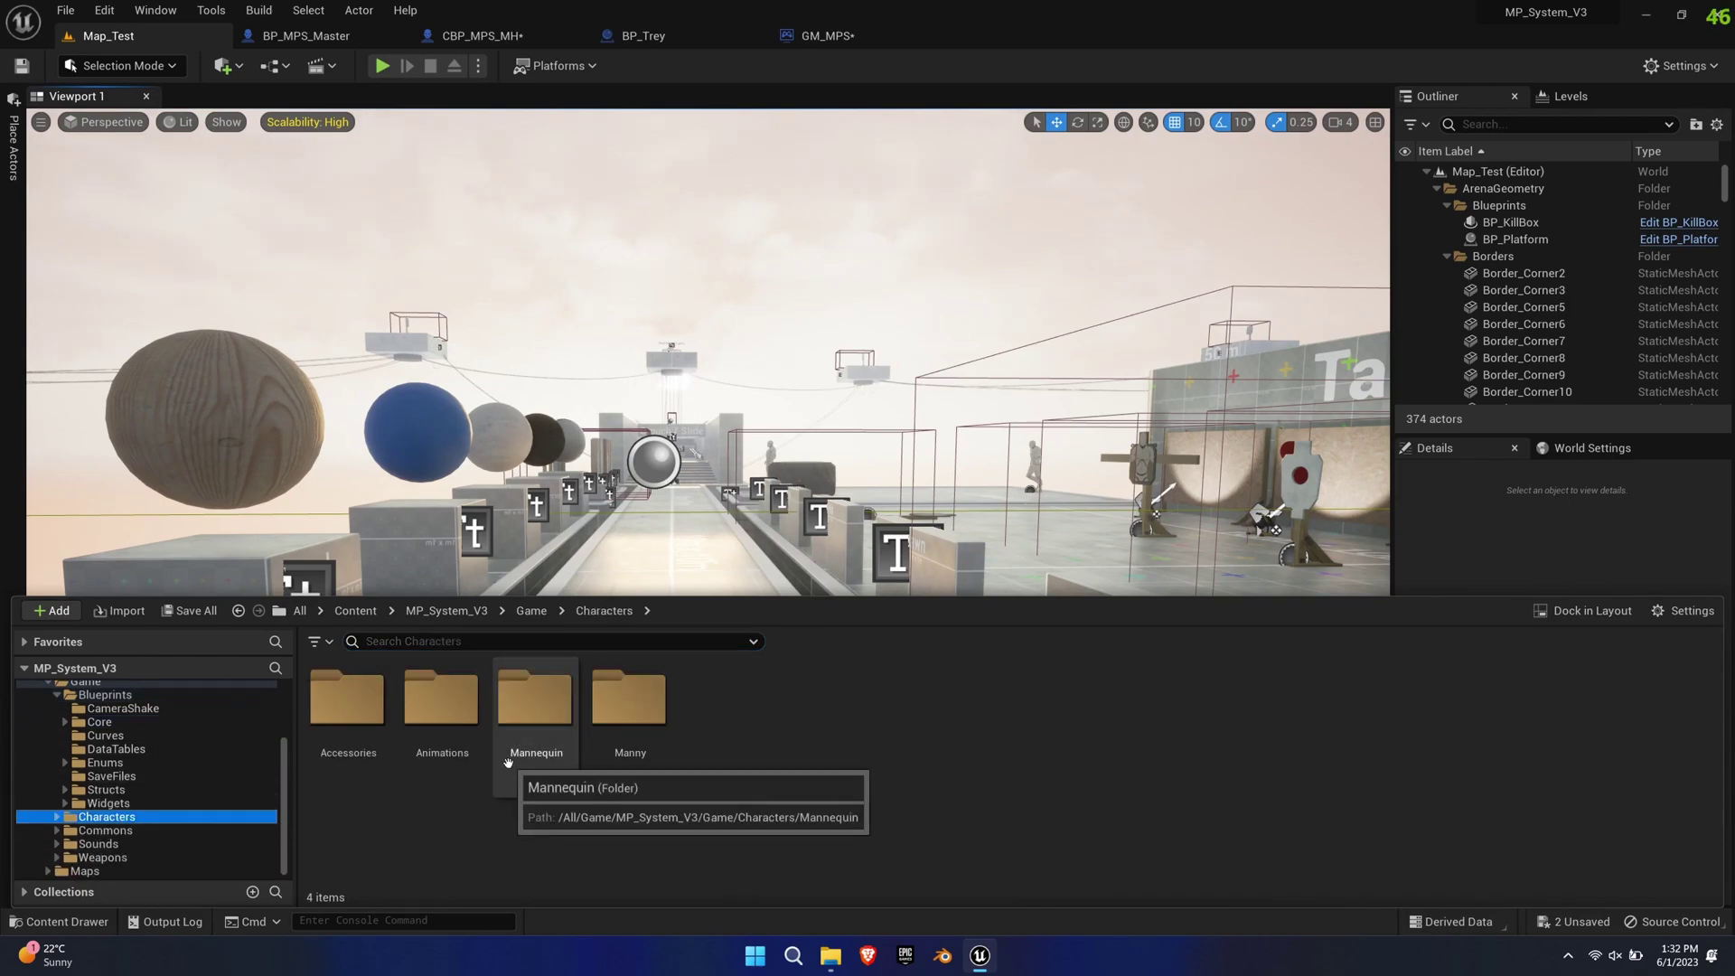
double_click(537, 705)
double_click(537, 705)
double_click(816, 714)
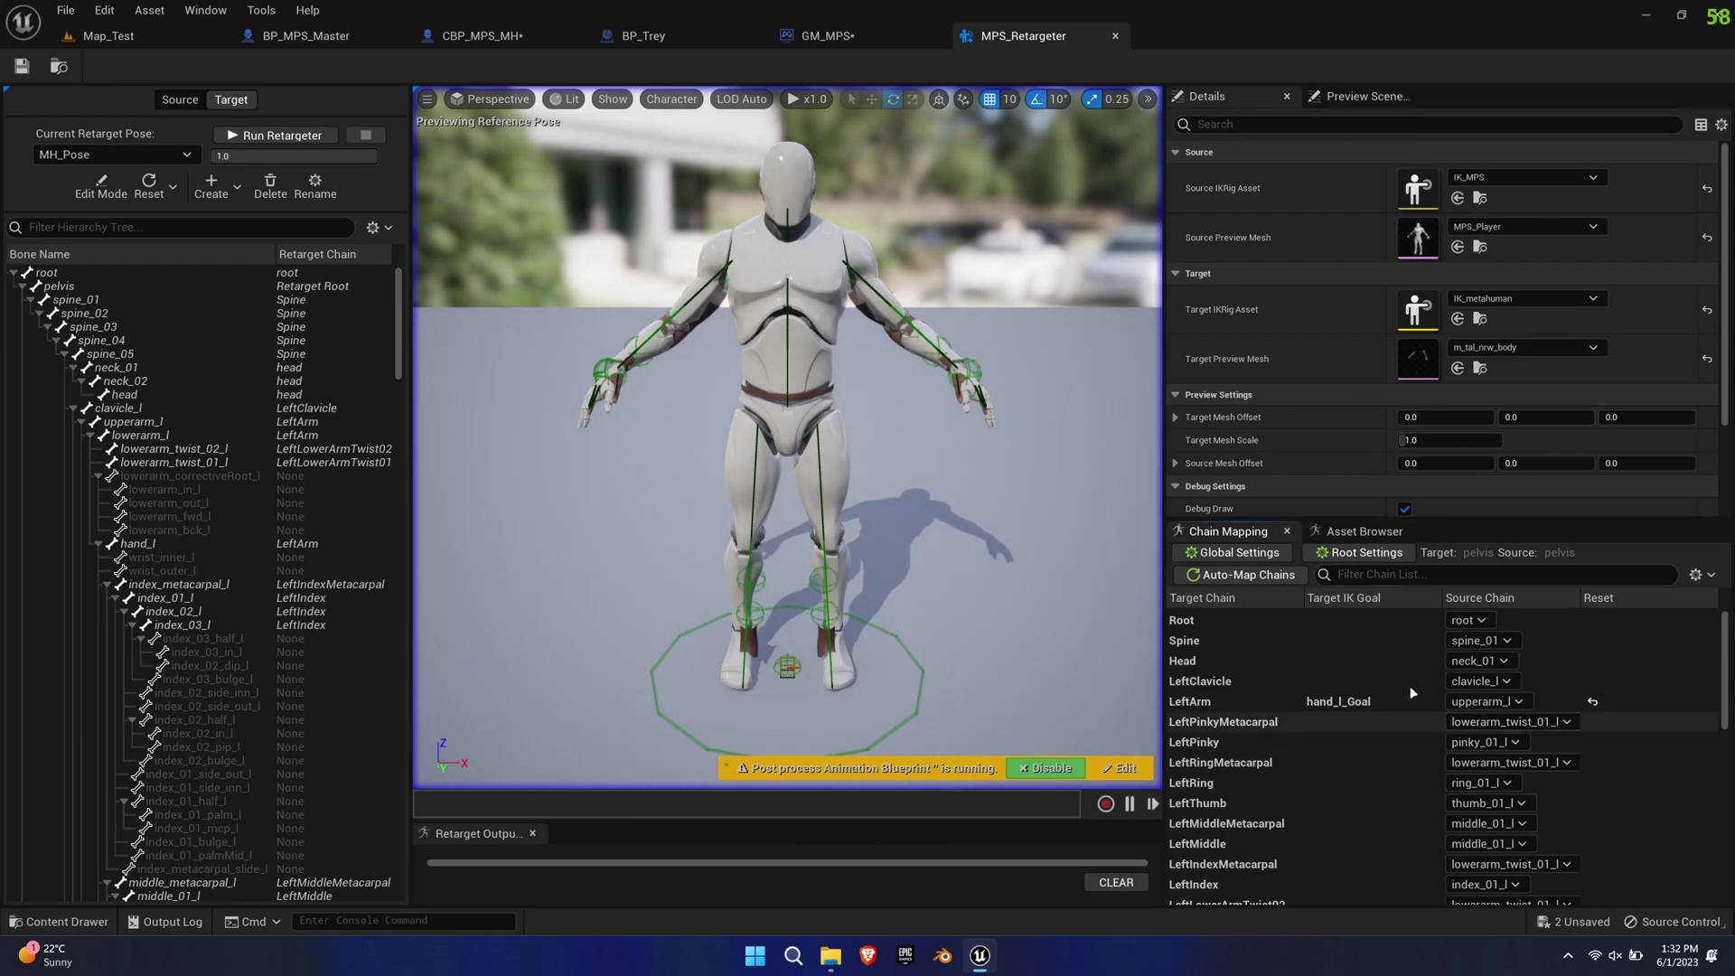
- Filter the retarget chains by "metac" and set the source chains of LeftPinkyMetacarpal and LeftRingMetacarpal to None
left_click(1424, 575)
type("metac")
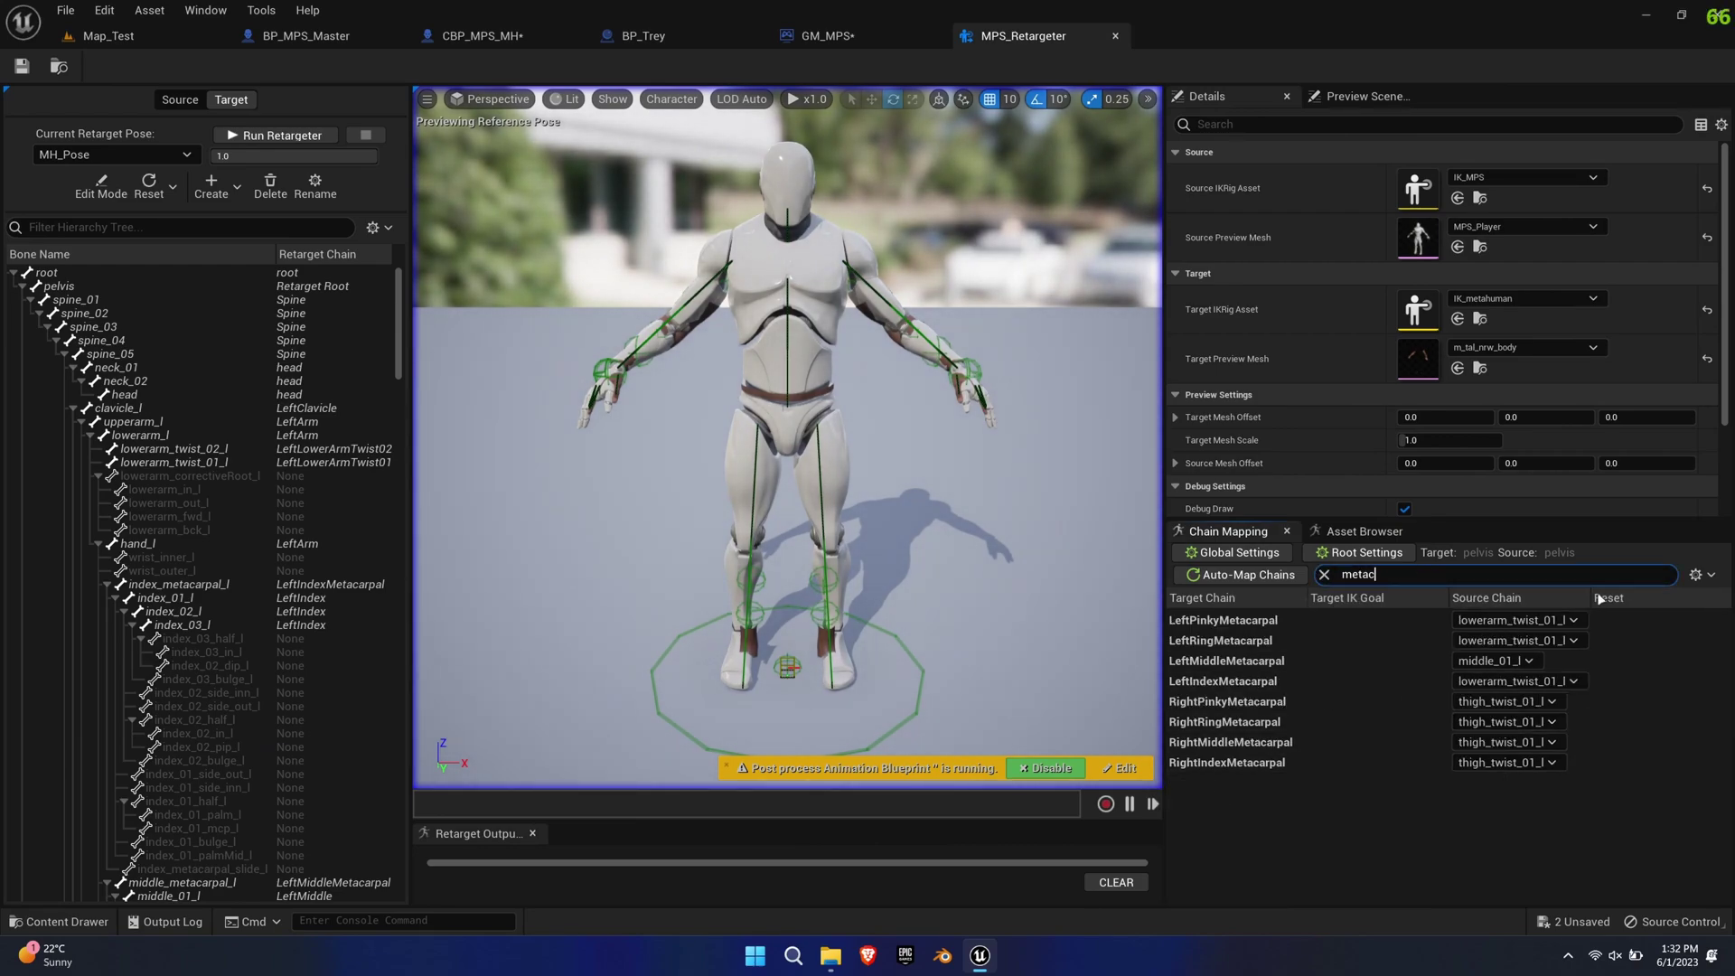
left_click(1485, 625)
left_click(1581, 260)
left_click(1527, 640)
left_click(1536, 281)
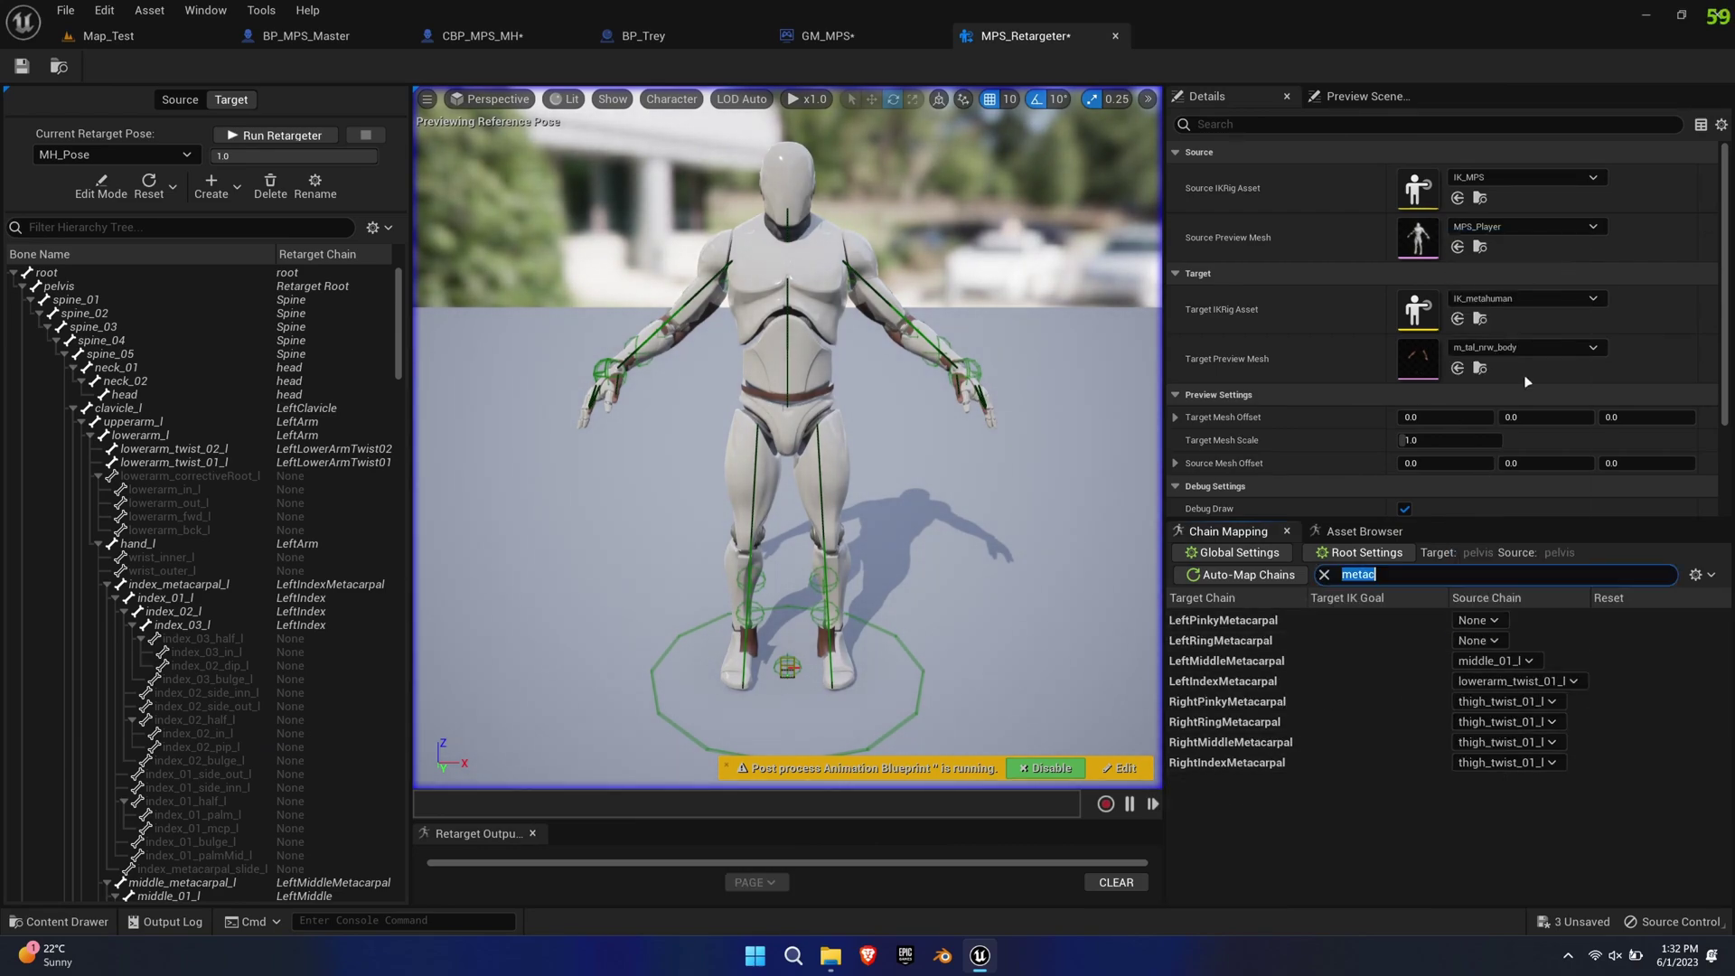
- Set the source chains of LeftMiddleMetacarpal and LeftIndexMetacarpal to None, and open the source chain choices for RightPinkyMetacarpal
left_click(1518, 662)
left_click(1531, 301)
left_click(1532, 682)
left_click(1536, 321)
left_click(1507, 701)
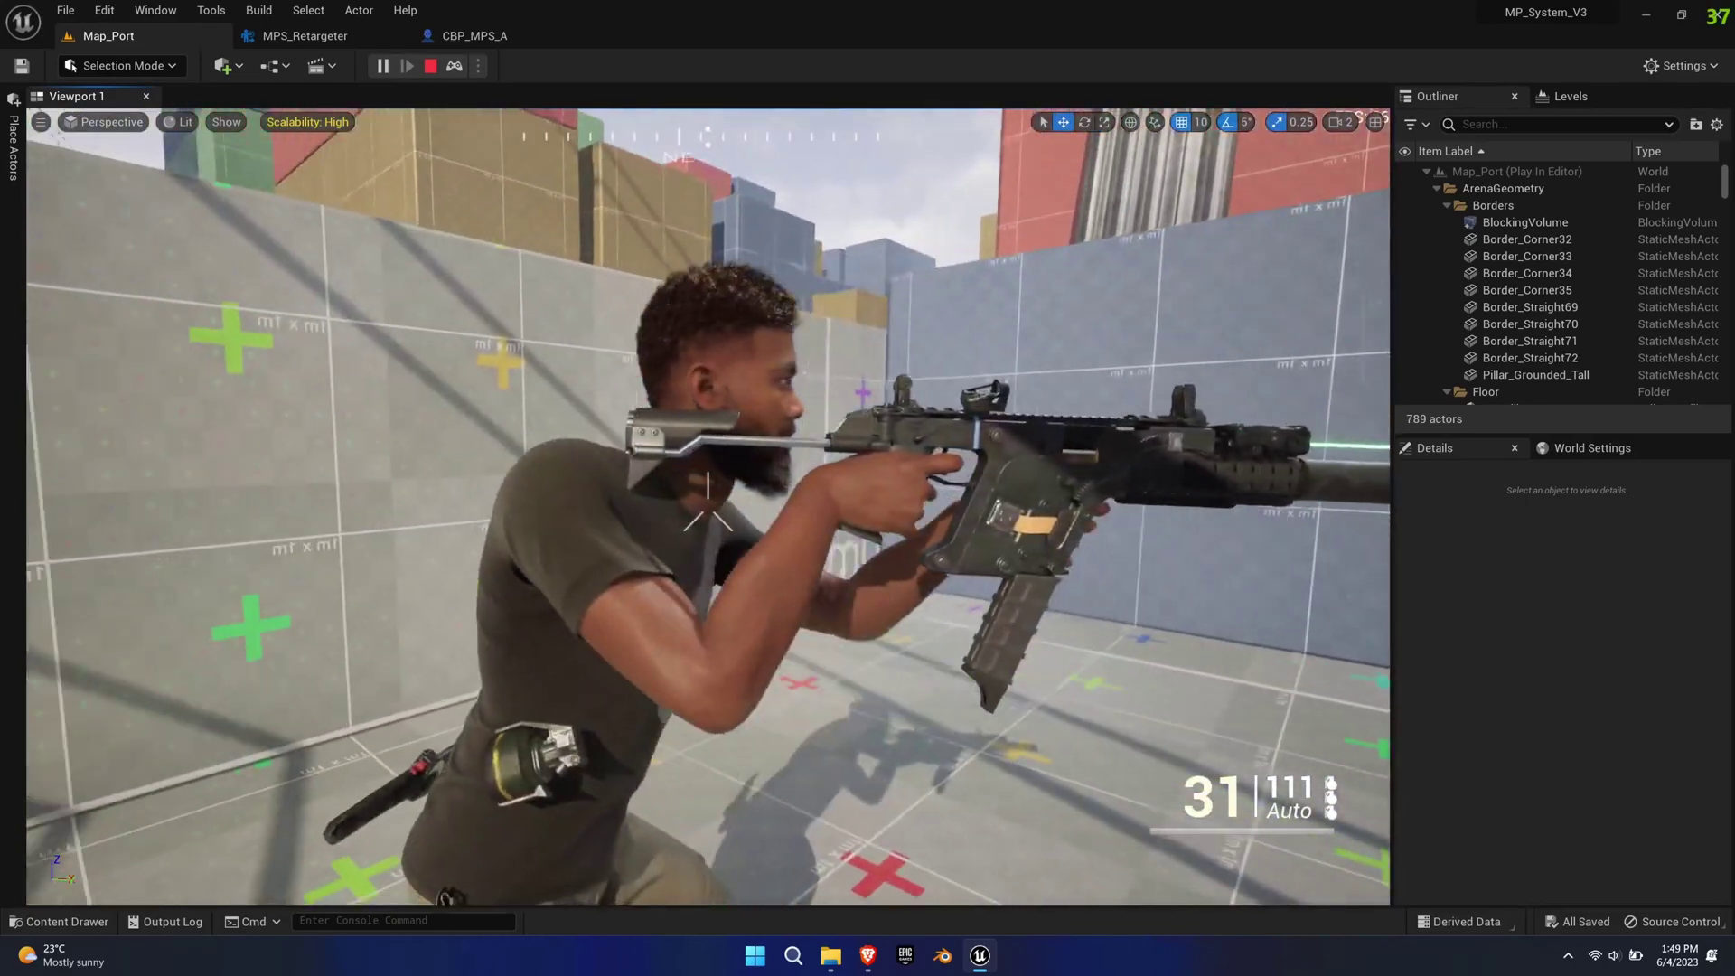
- Possess the MetaHuman player in the running Map_Port session, switch to first person, and test firing and reloading the rifle
key("F8")
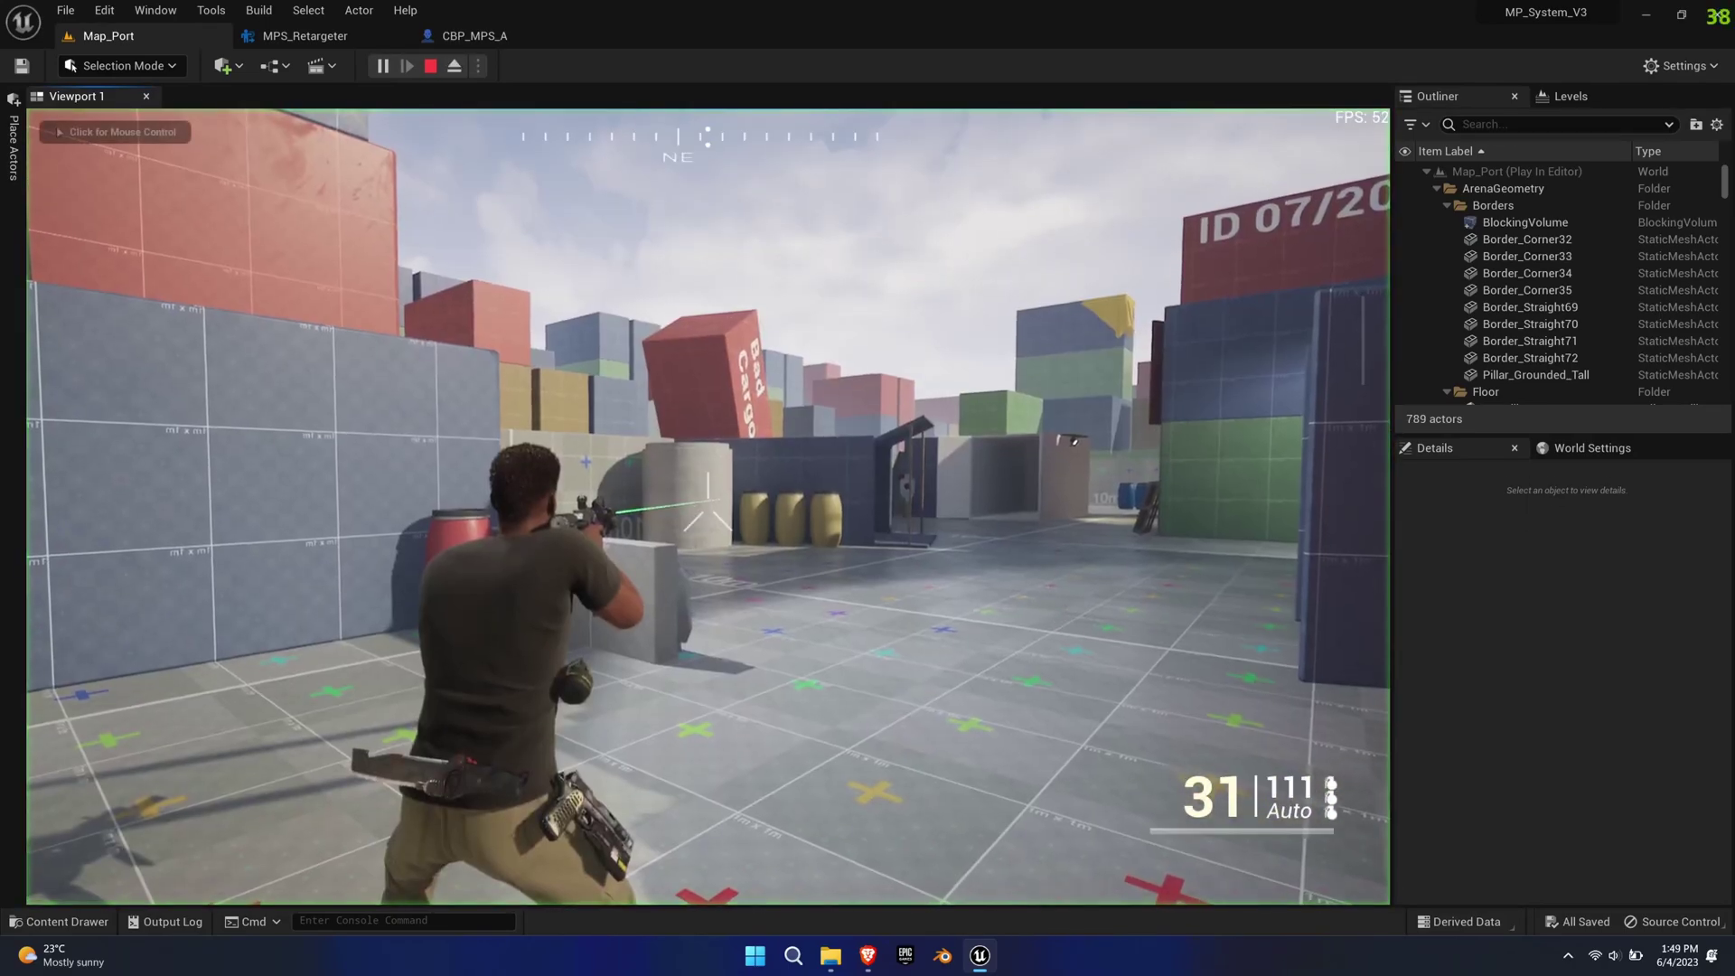
key("v")
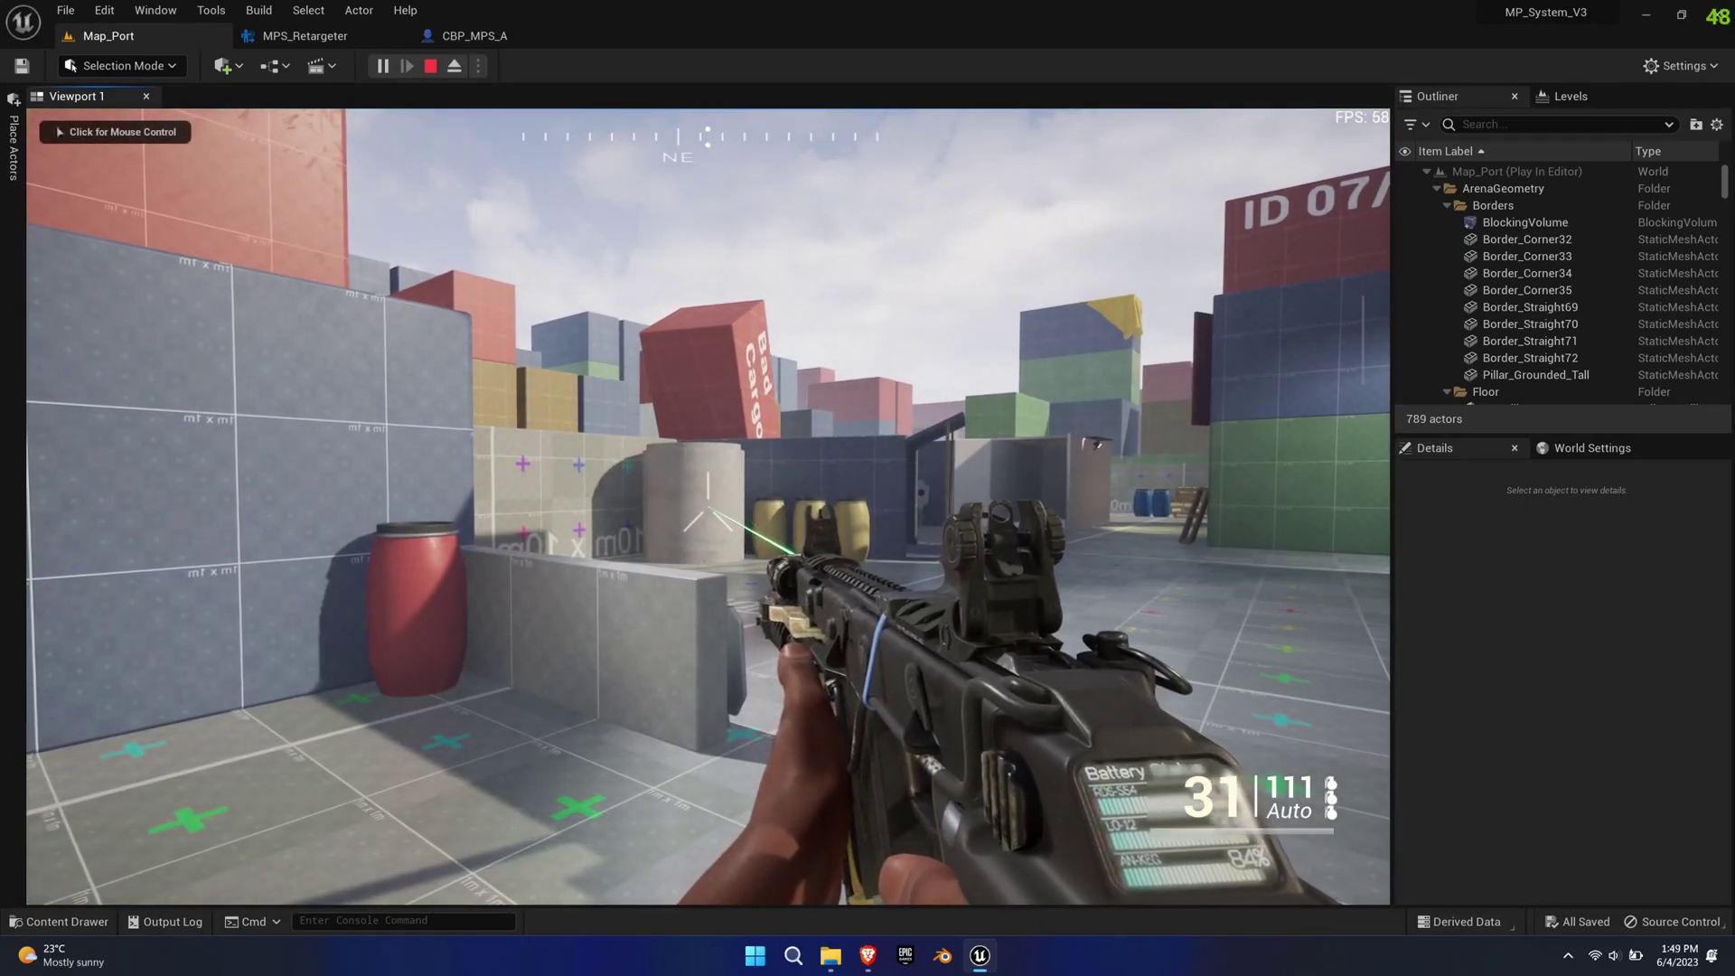
left_click(707, 507)
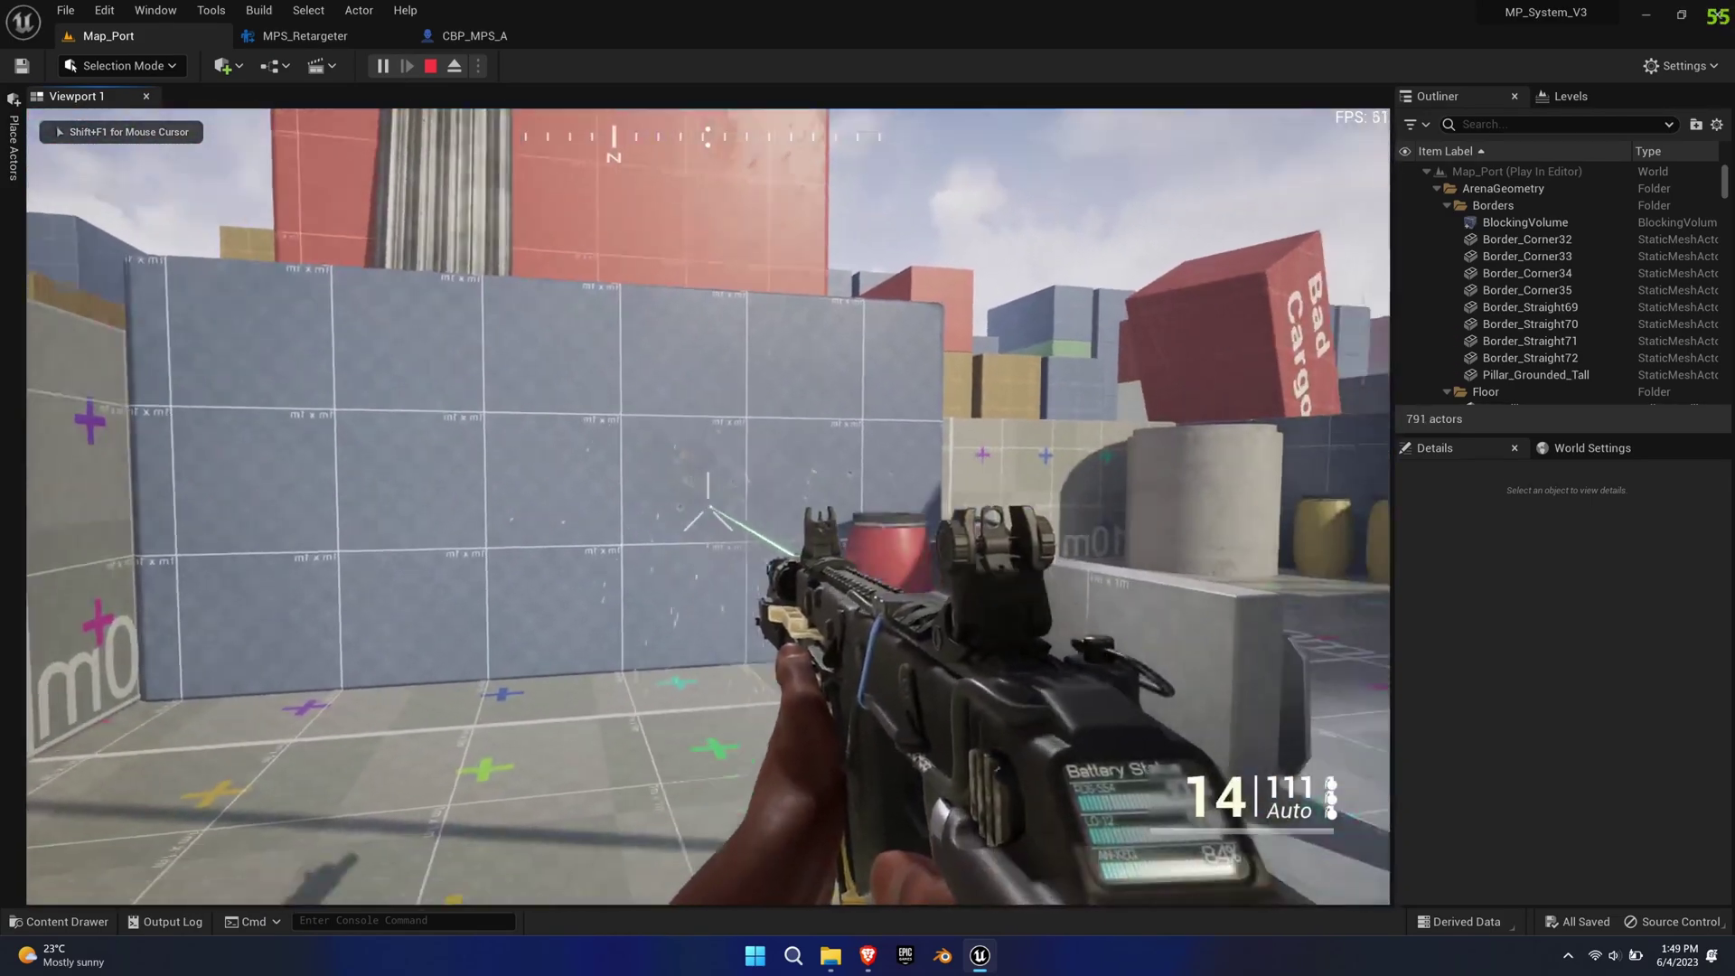
key("r")
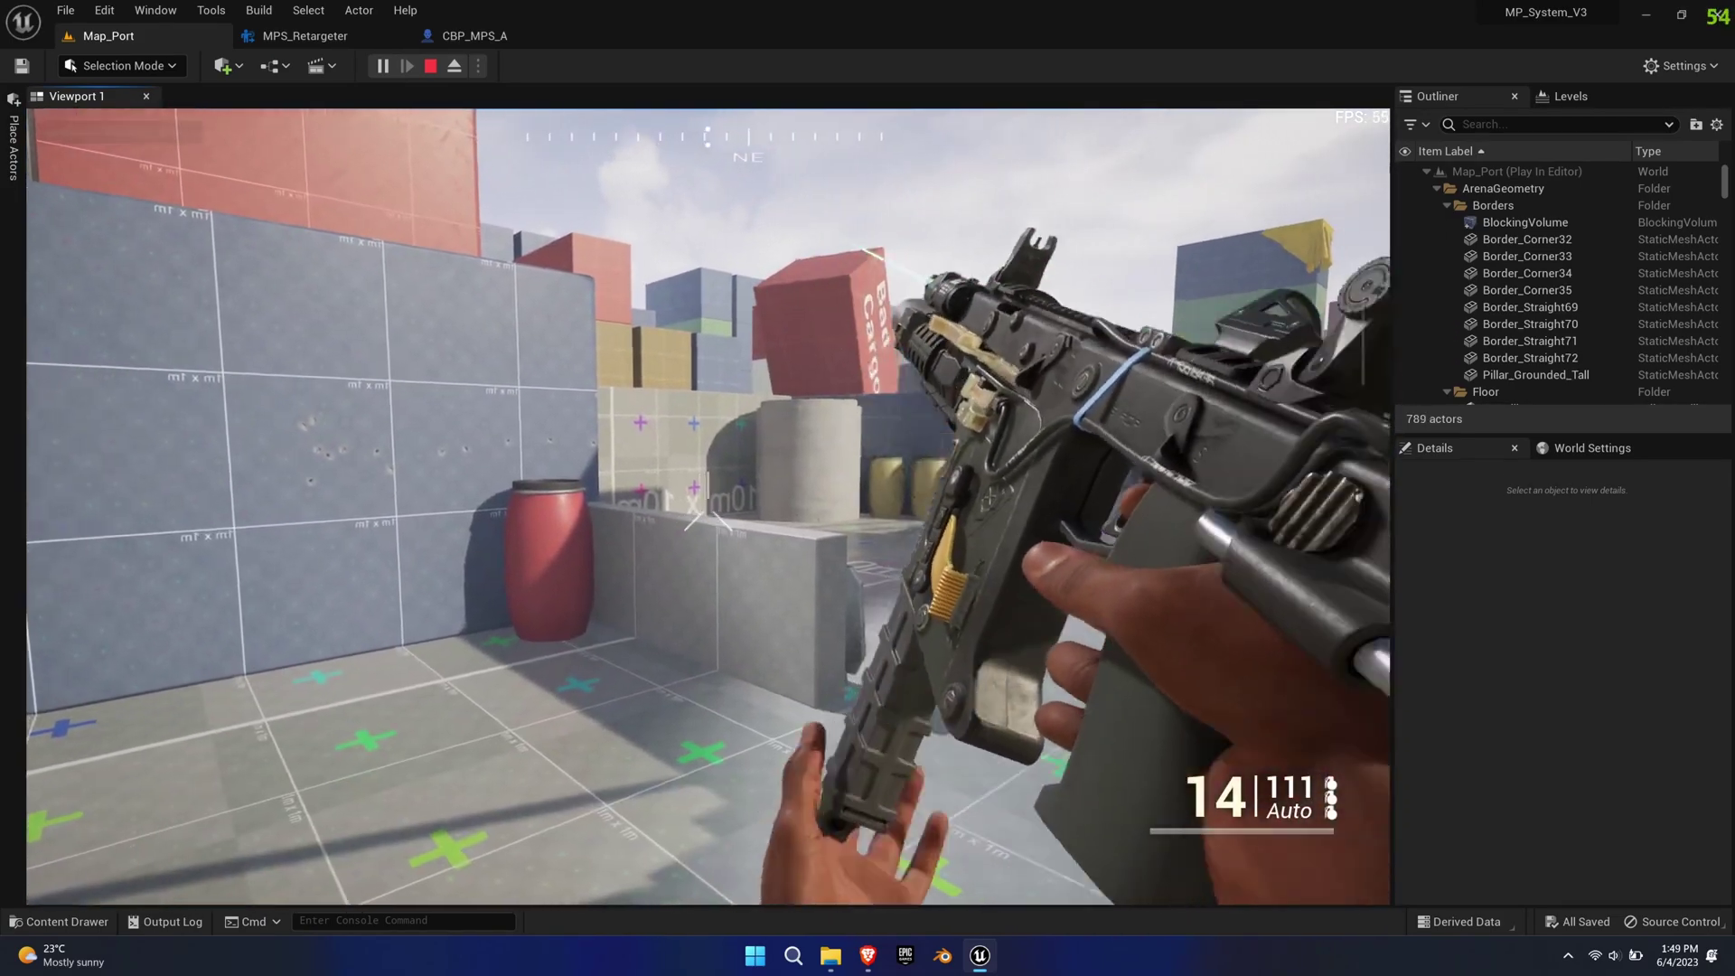